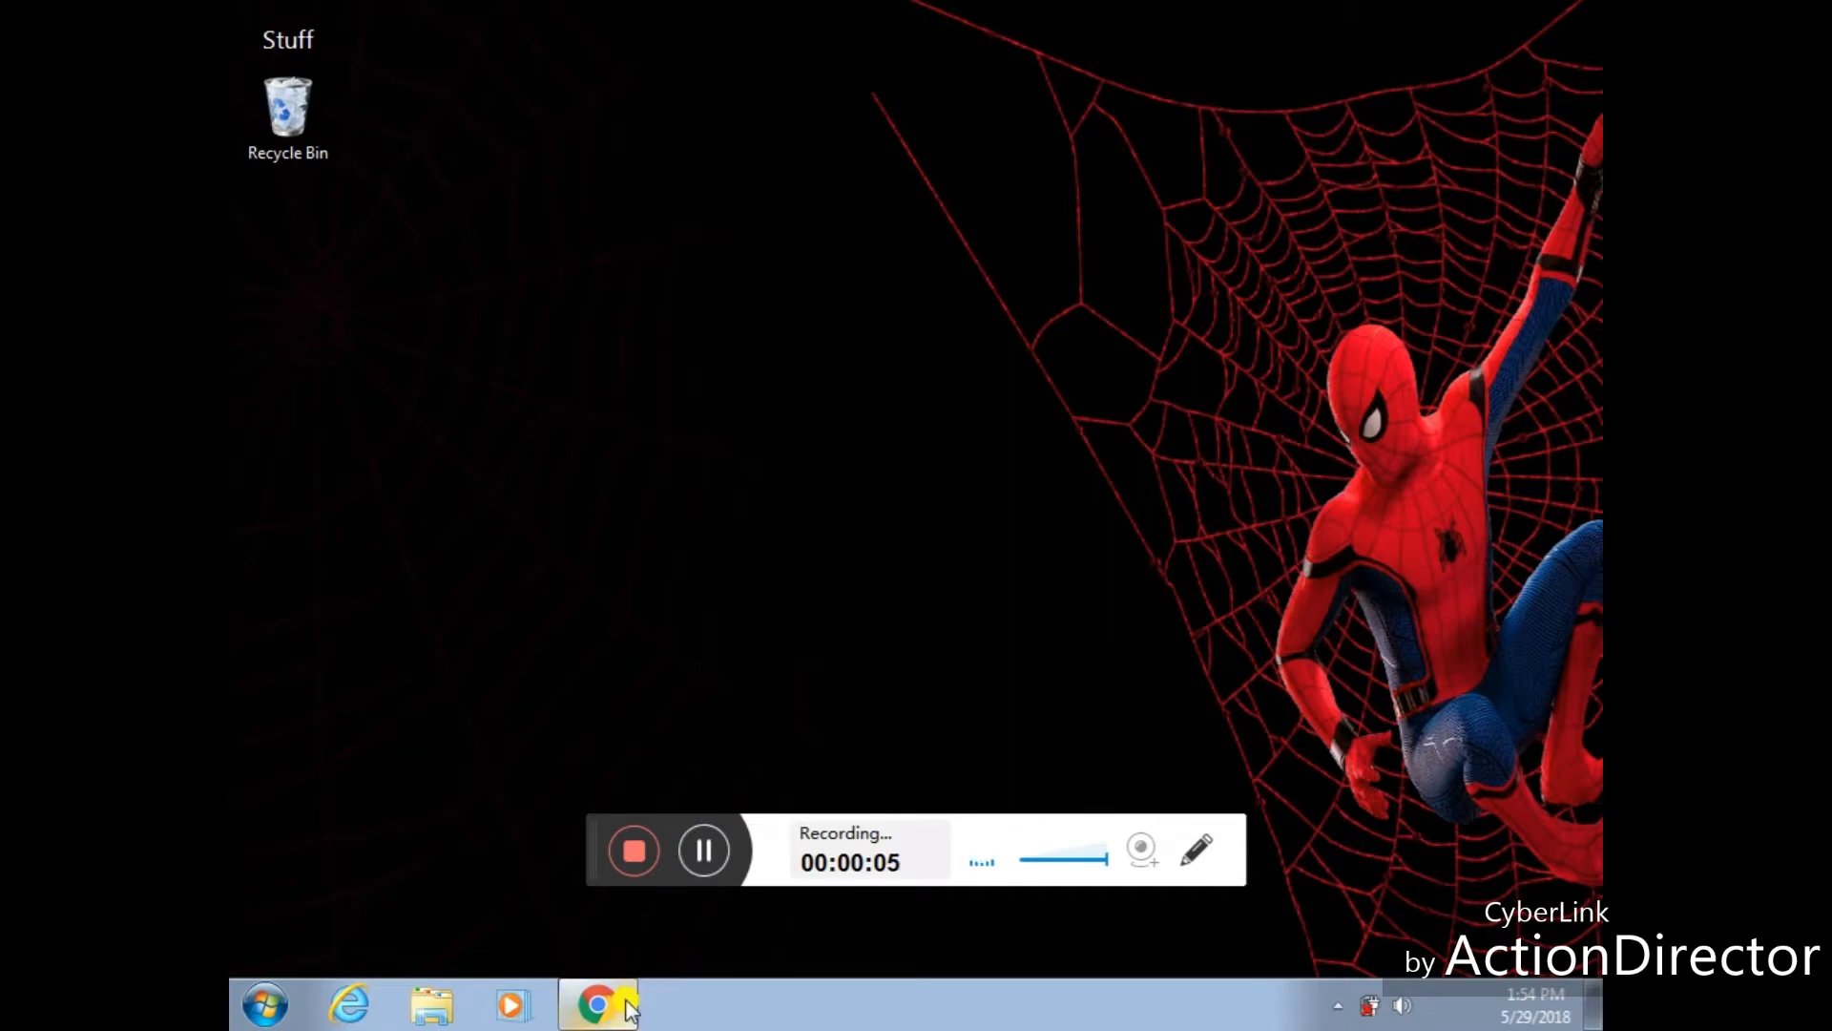
Switch to Chrome with the Karen A.I. Instructables page and close the sax.peakonspot.com pop-up tab
left_click(597, 1005)
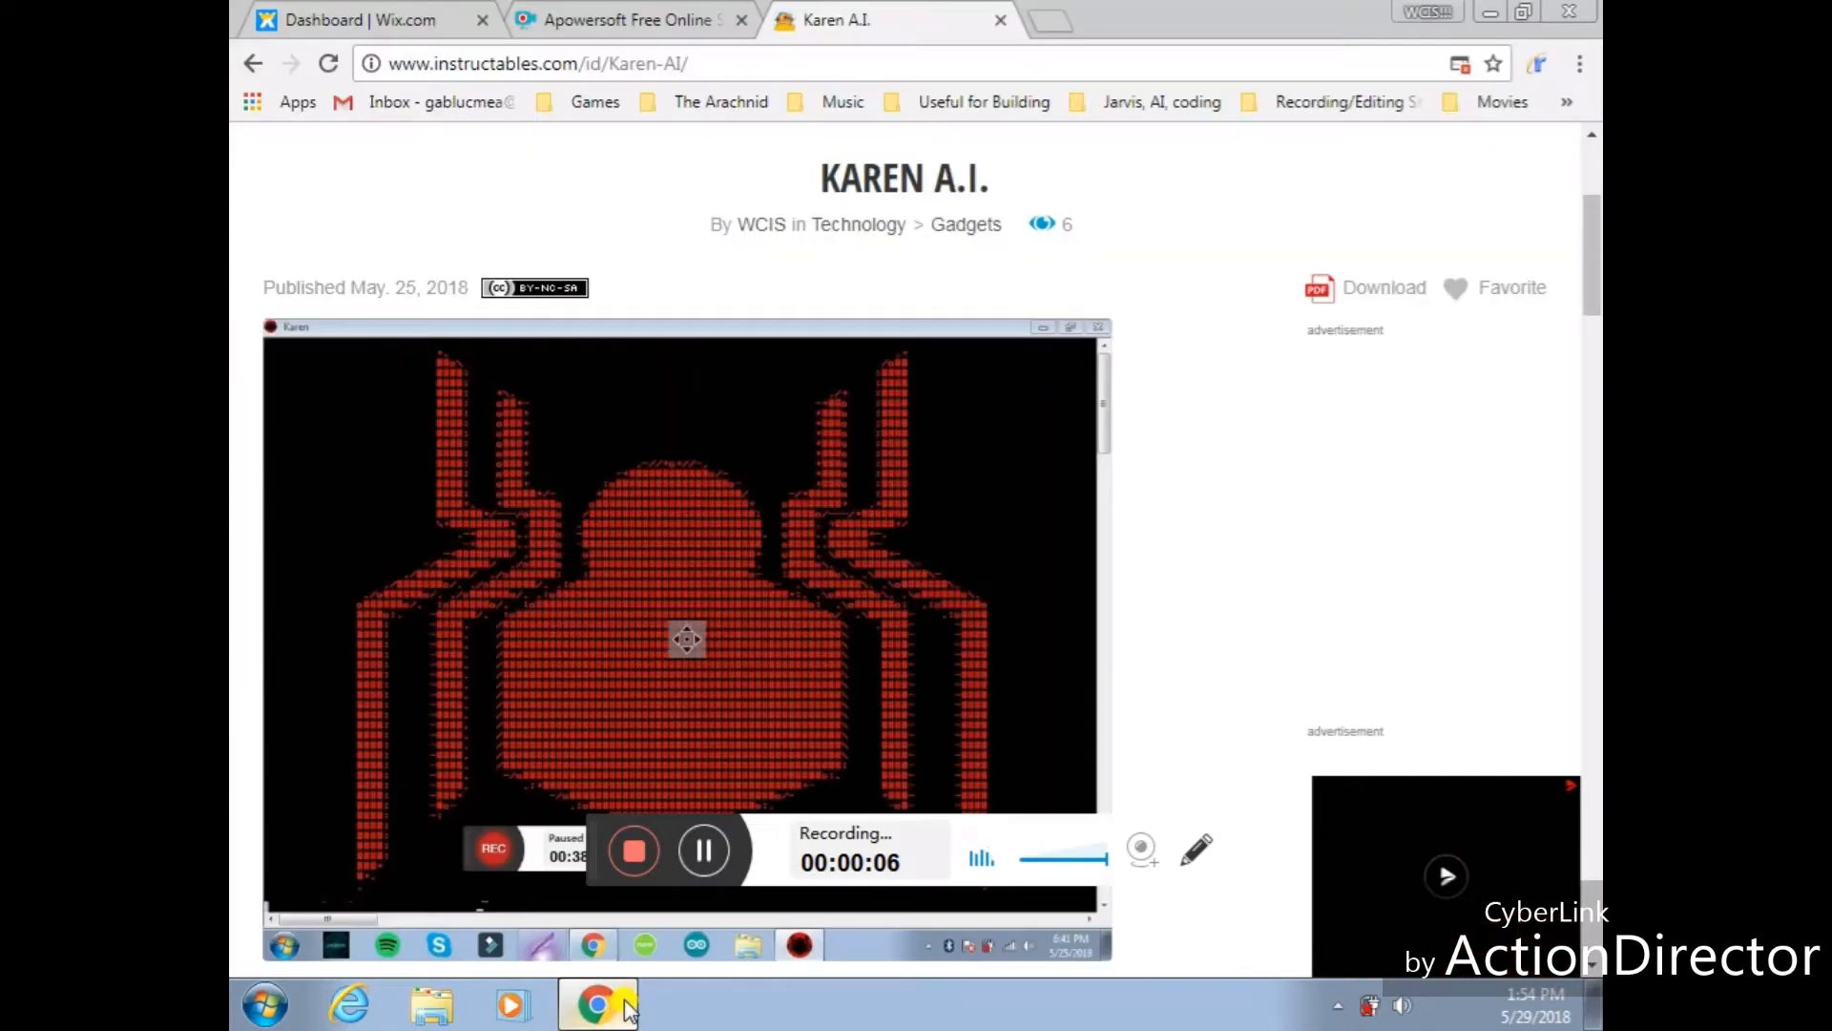
left_click(1486, 14)
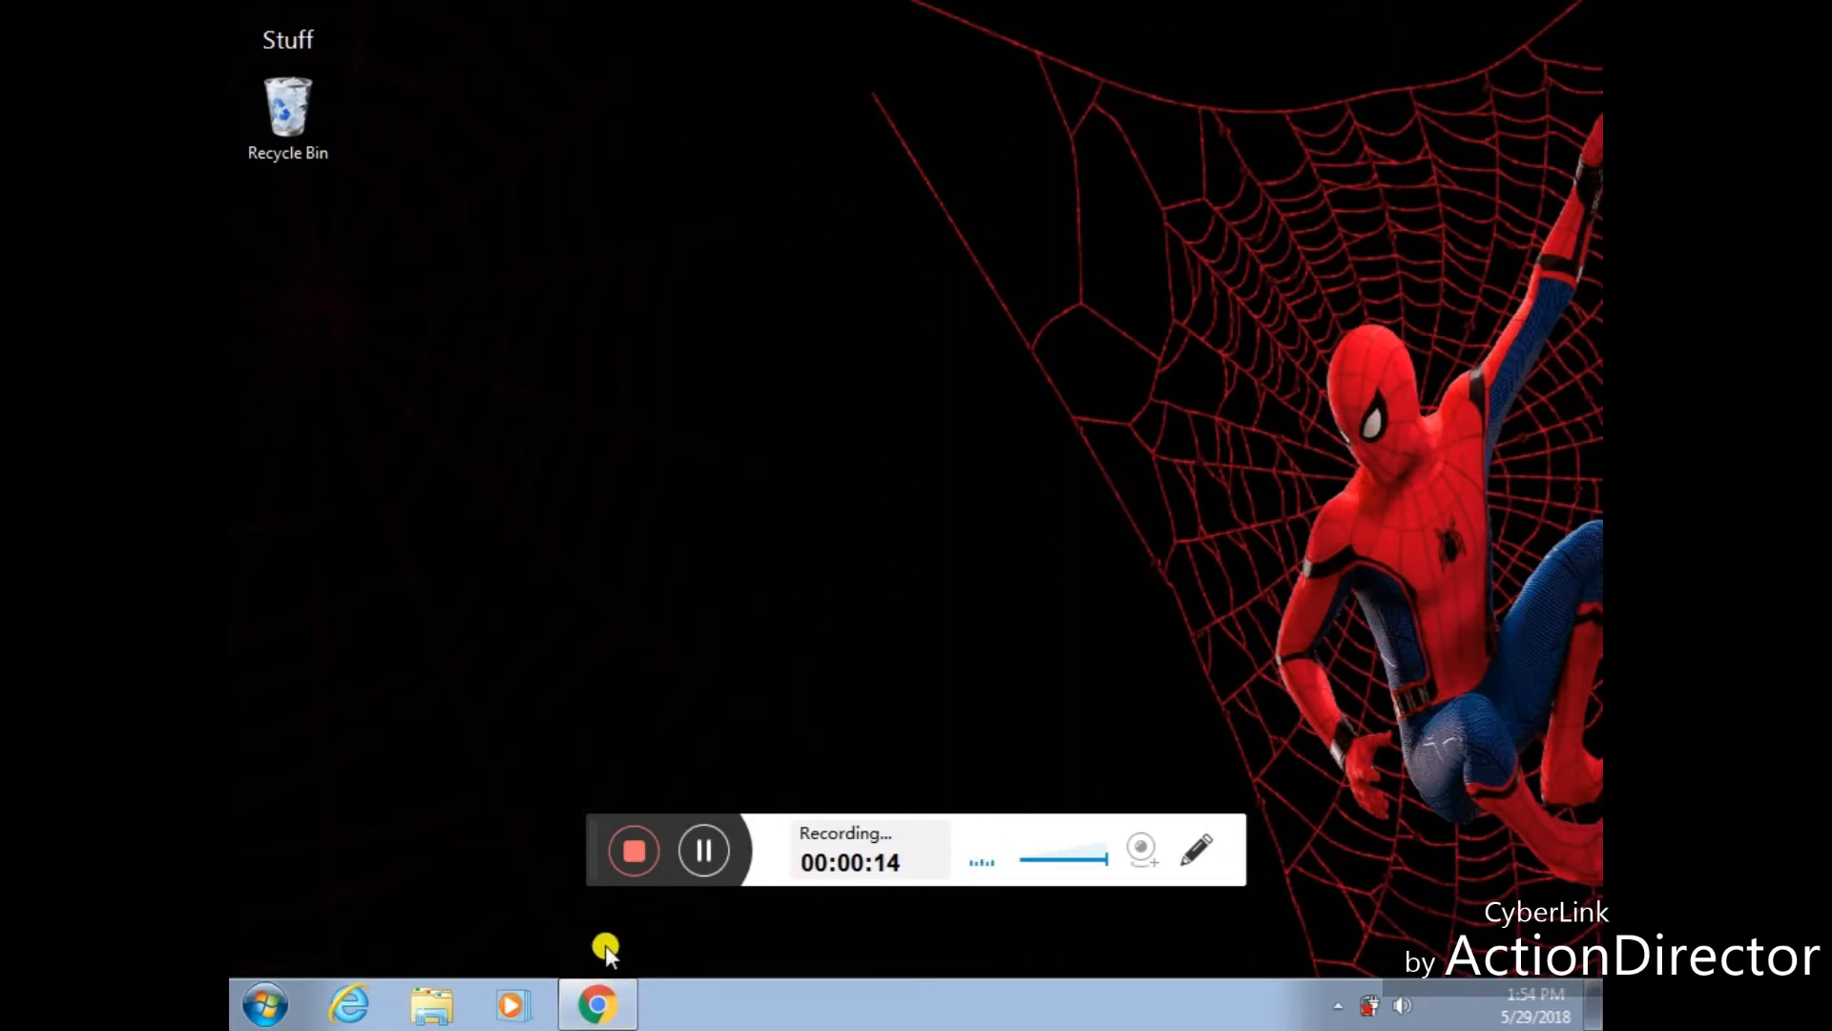
left_click(599, 1004)
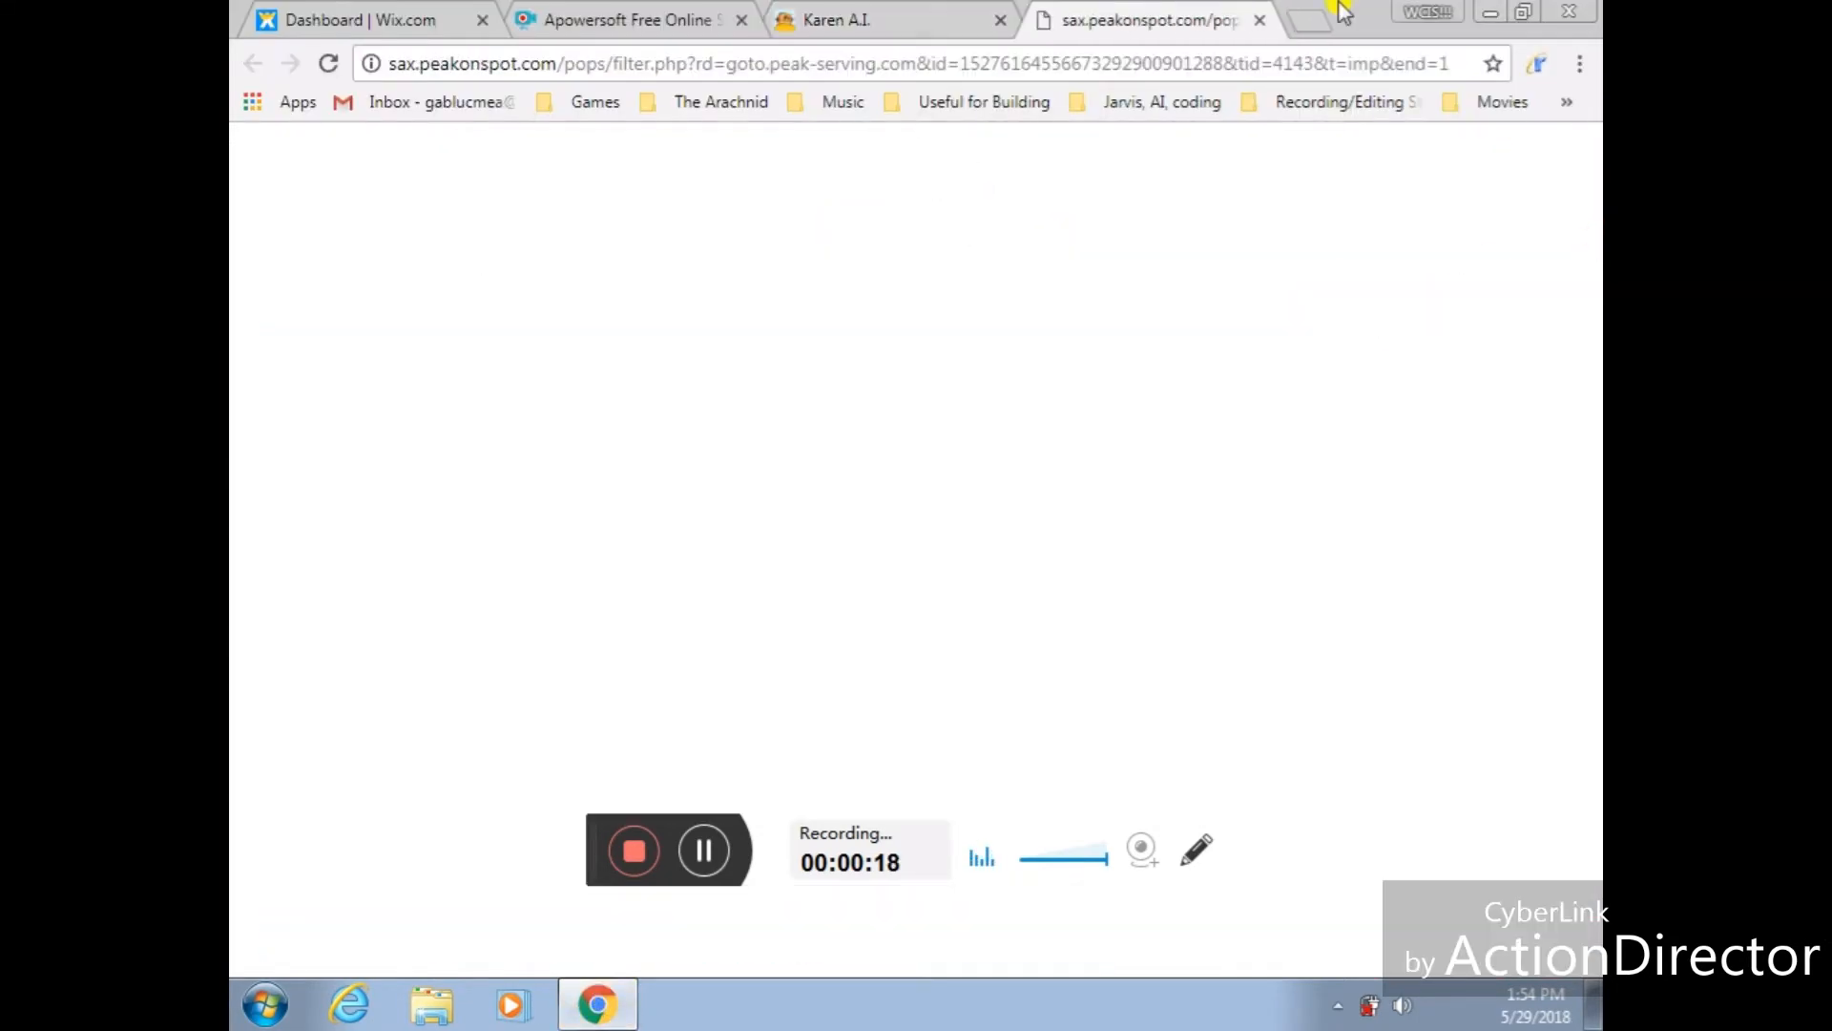
left_click(1260, 20)
Download karen.zip from the "Step 1: Download Karen" section of the Karen A.I. page
mouse_move(1593, 241)
left_mouse_down()
mouse_move(1580, 316)
mouse_move(1599, 369)
mouse_move(1593, 219)
left_mouse_up()
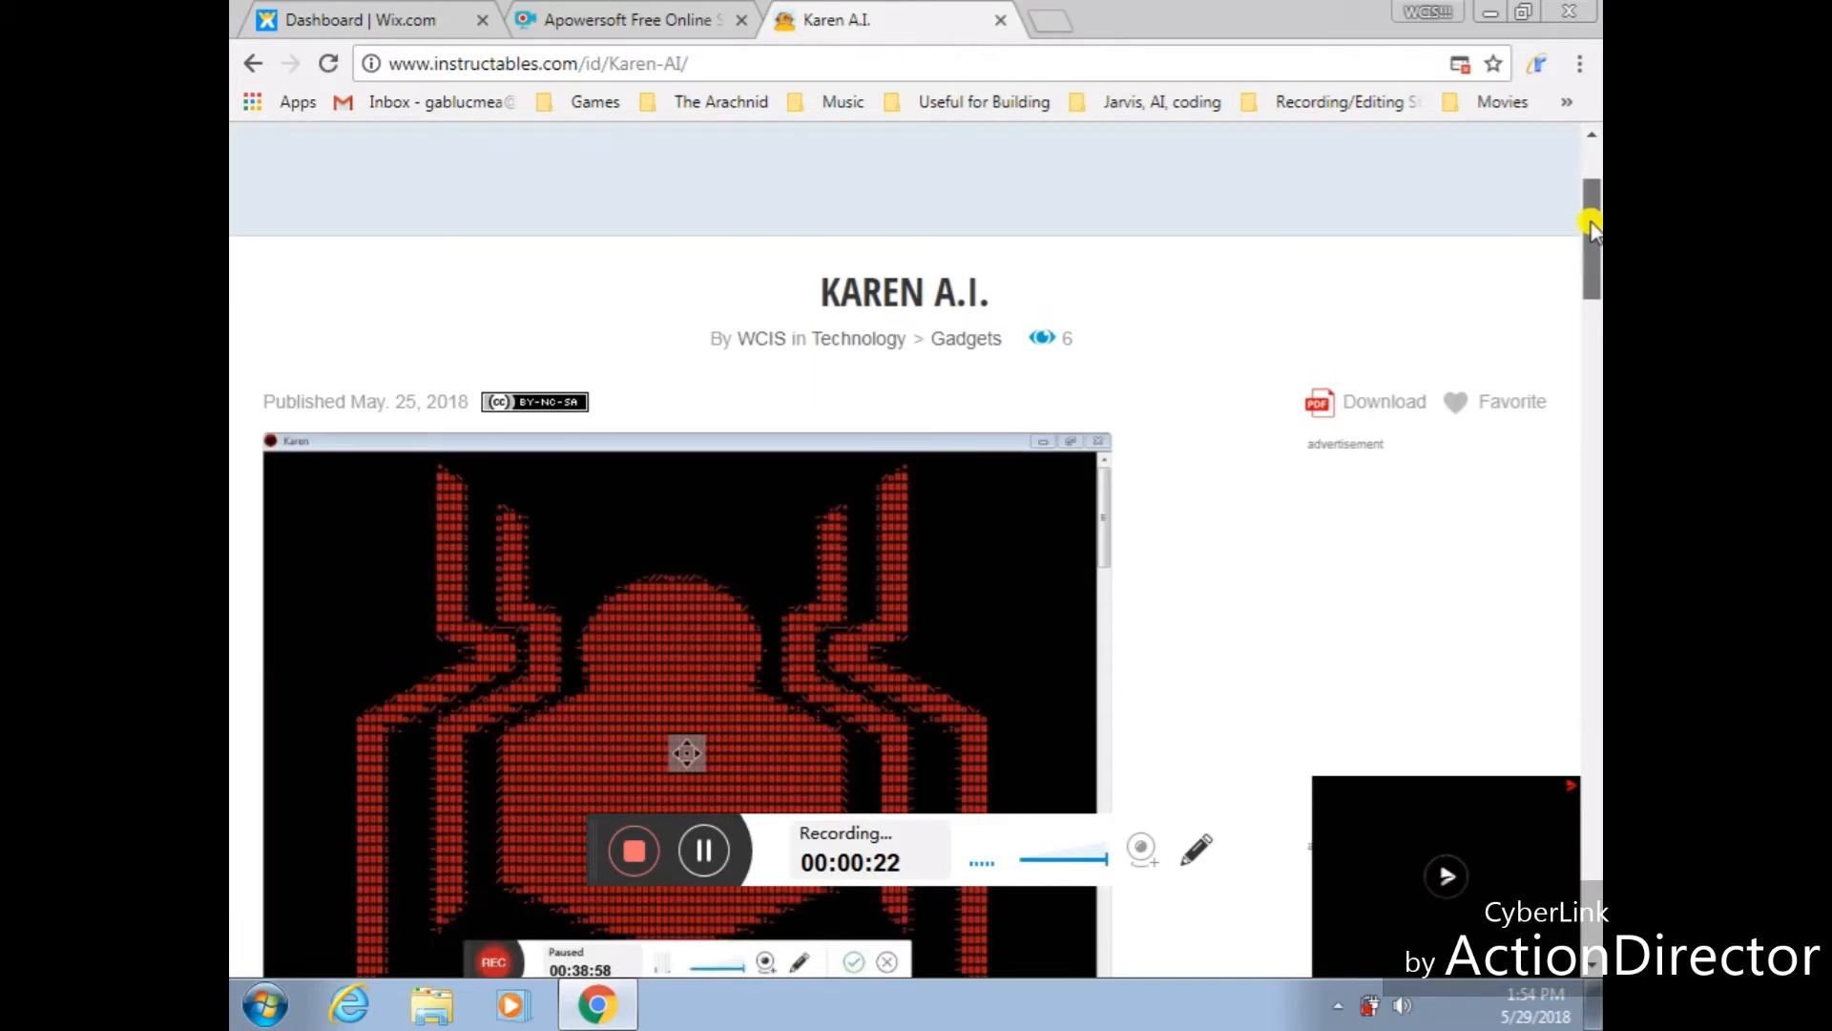
left_click(709, 65)
left_click(709, 65)
left_click(1594, 157)
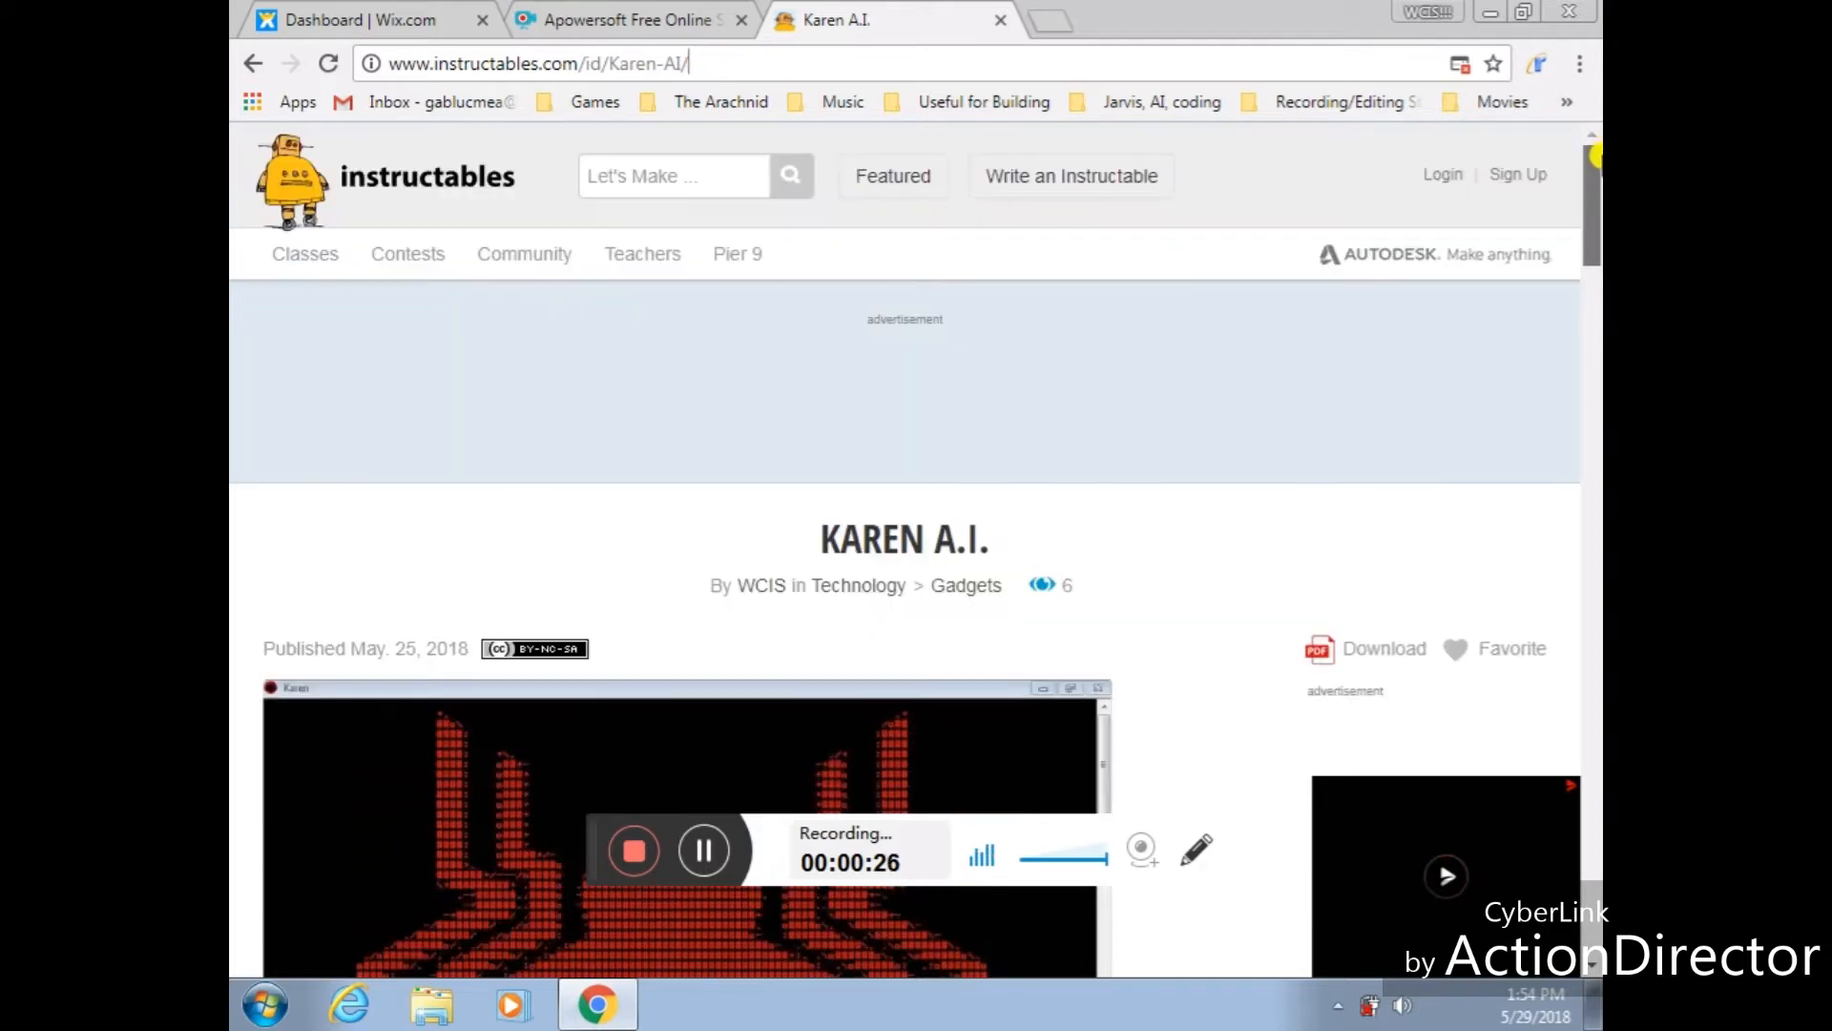
left_click_drag(1593, 158, 1584, 415)
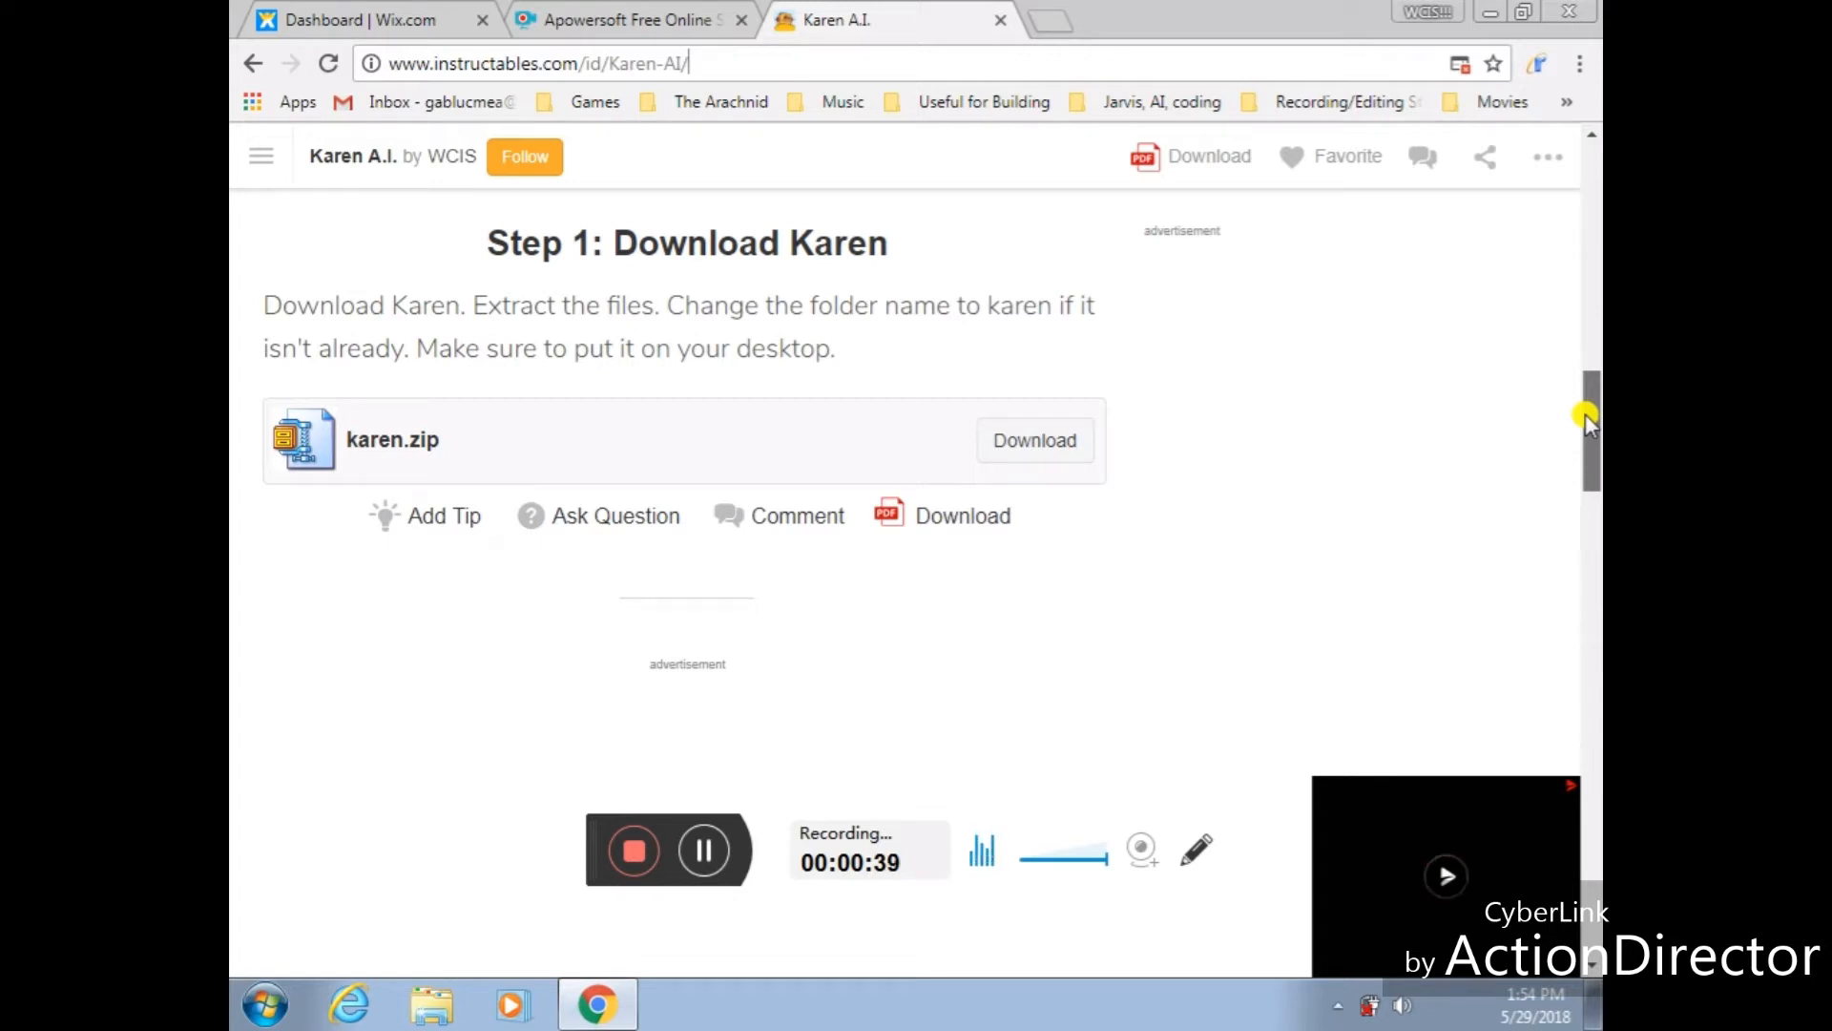
left_click_drag(1584, 414, 1584, 420)
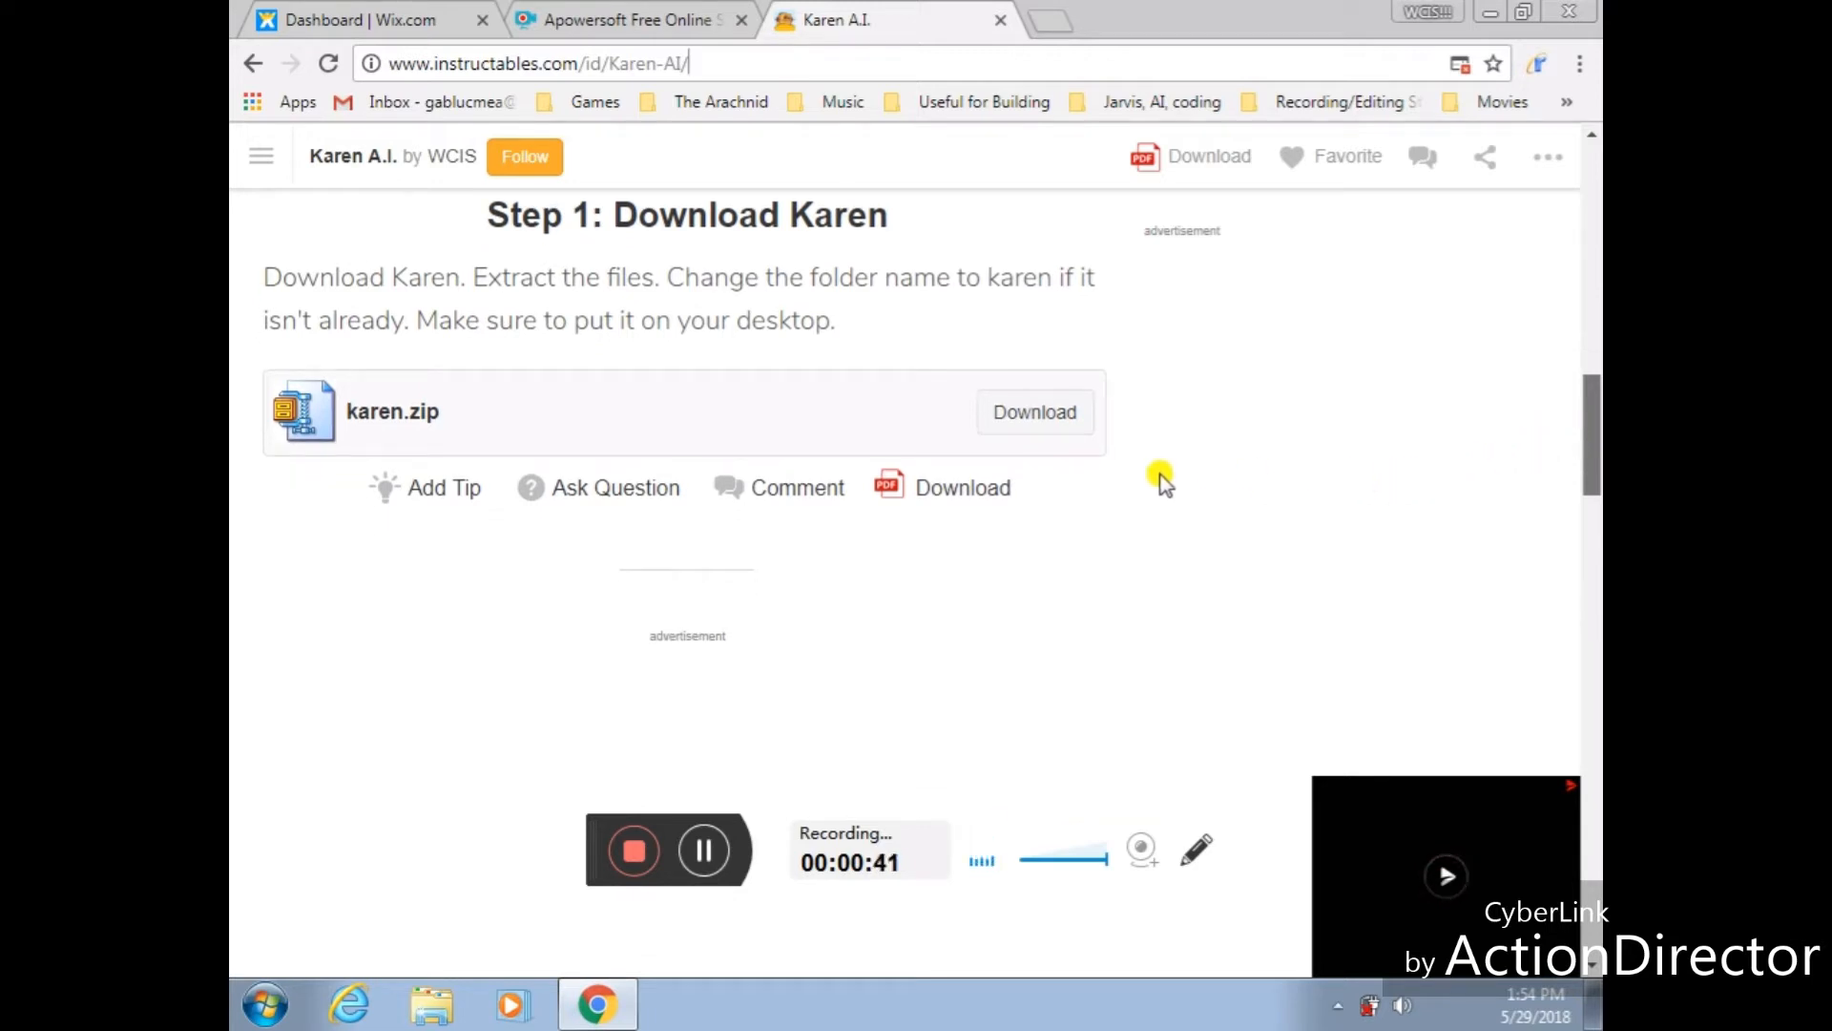
left_click(1057, 427)
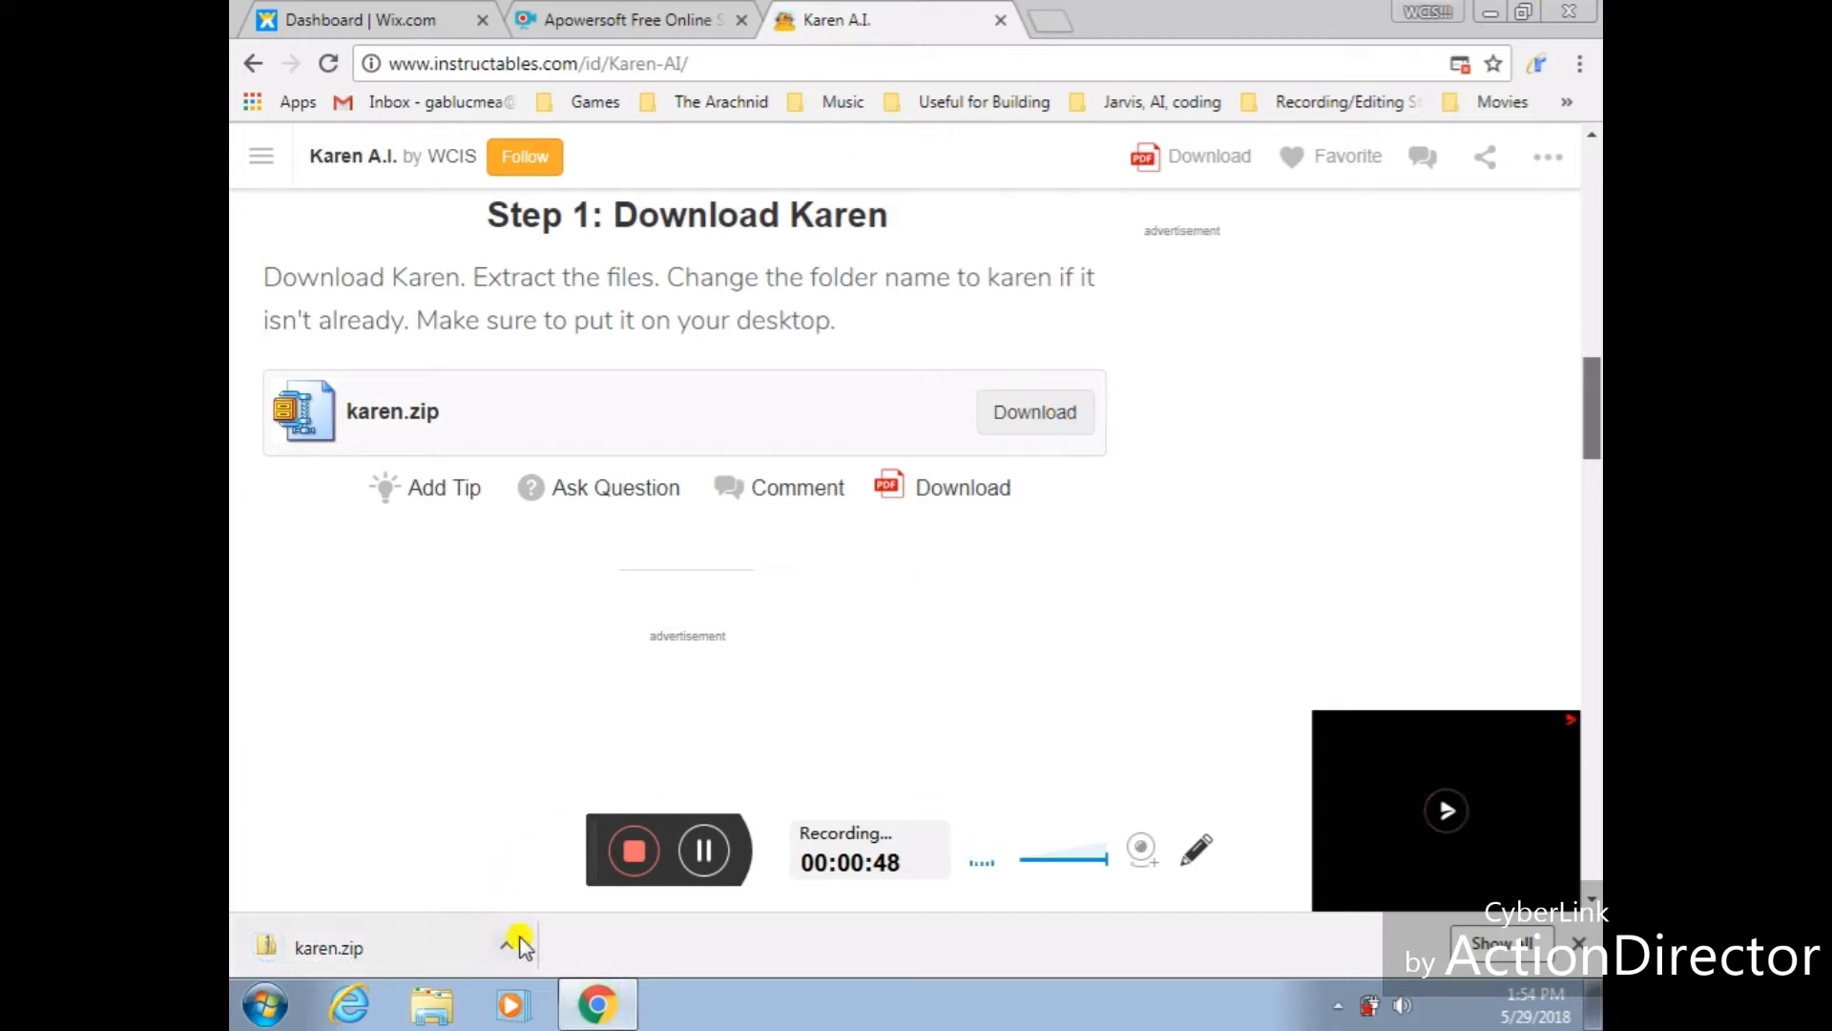
Show the downloaded karen.zip in its folder, move it to the desktop and close the Downloads window
left_click(516, 945)
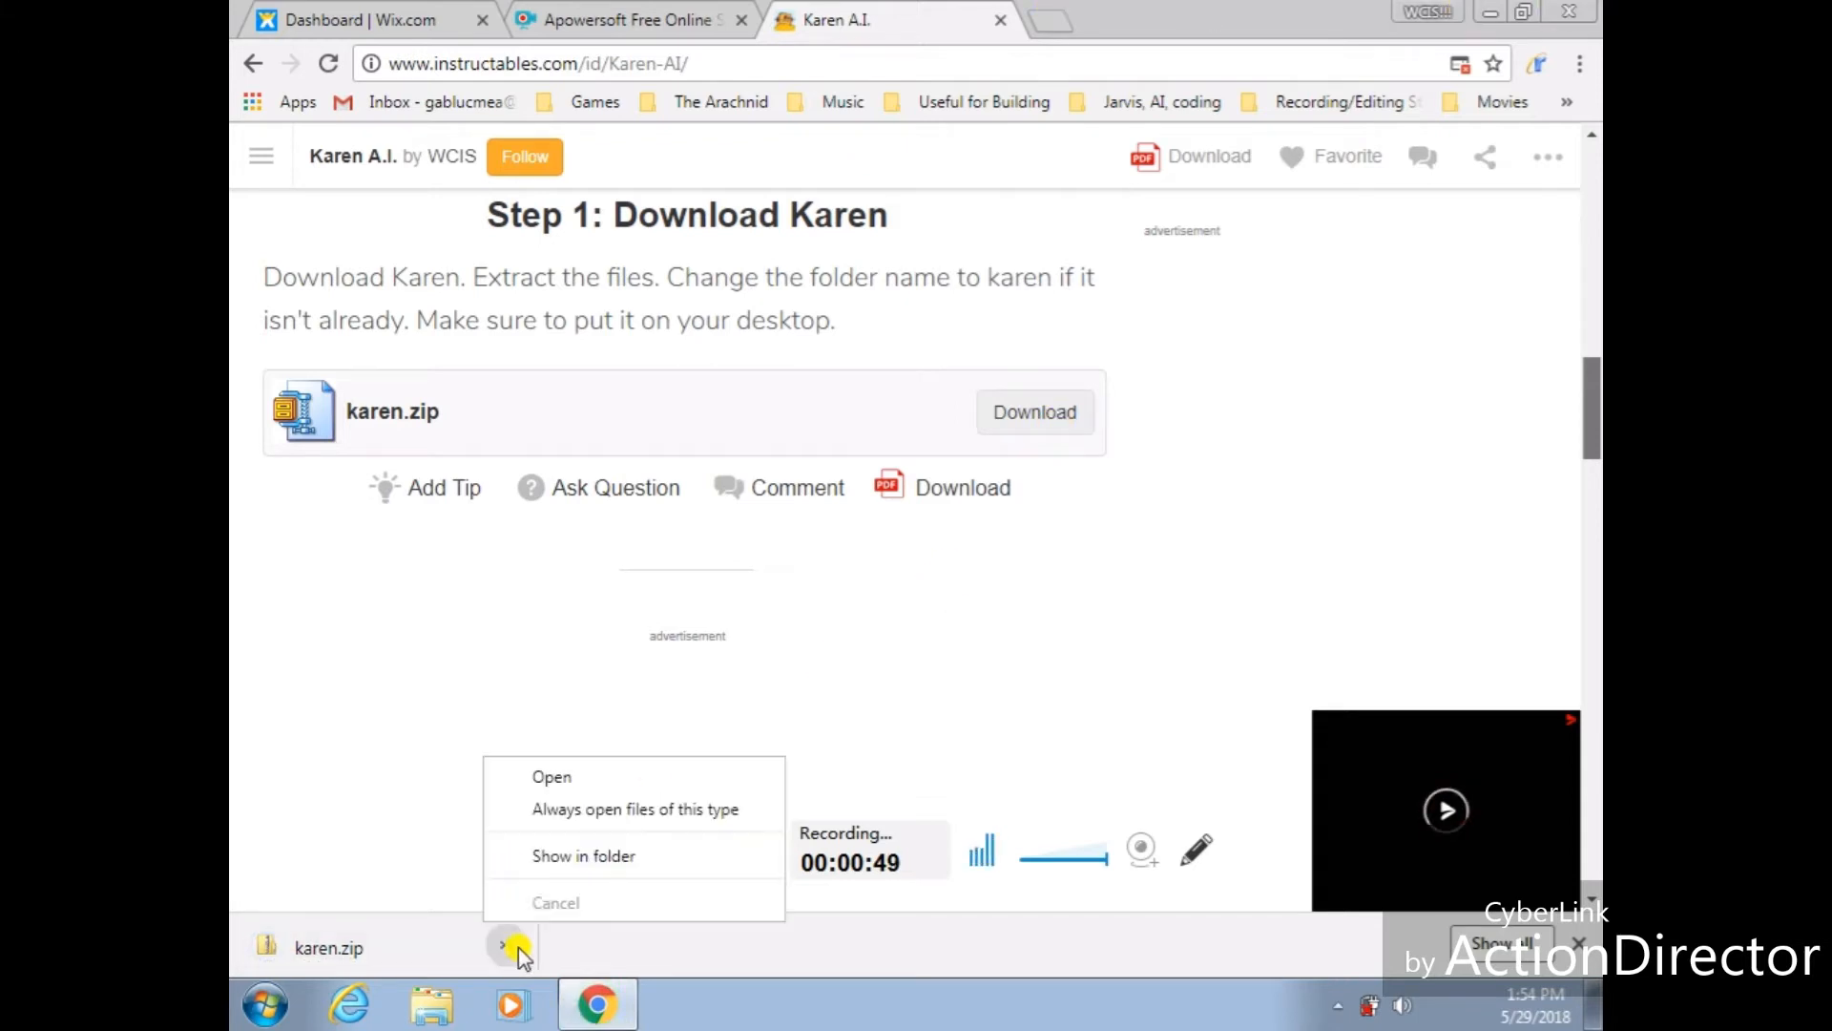
left_click(547, 862)
left_click(1492, 11)
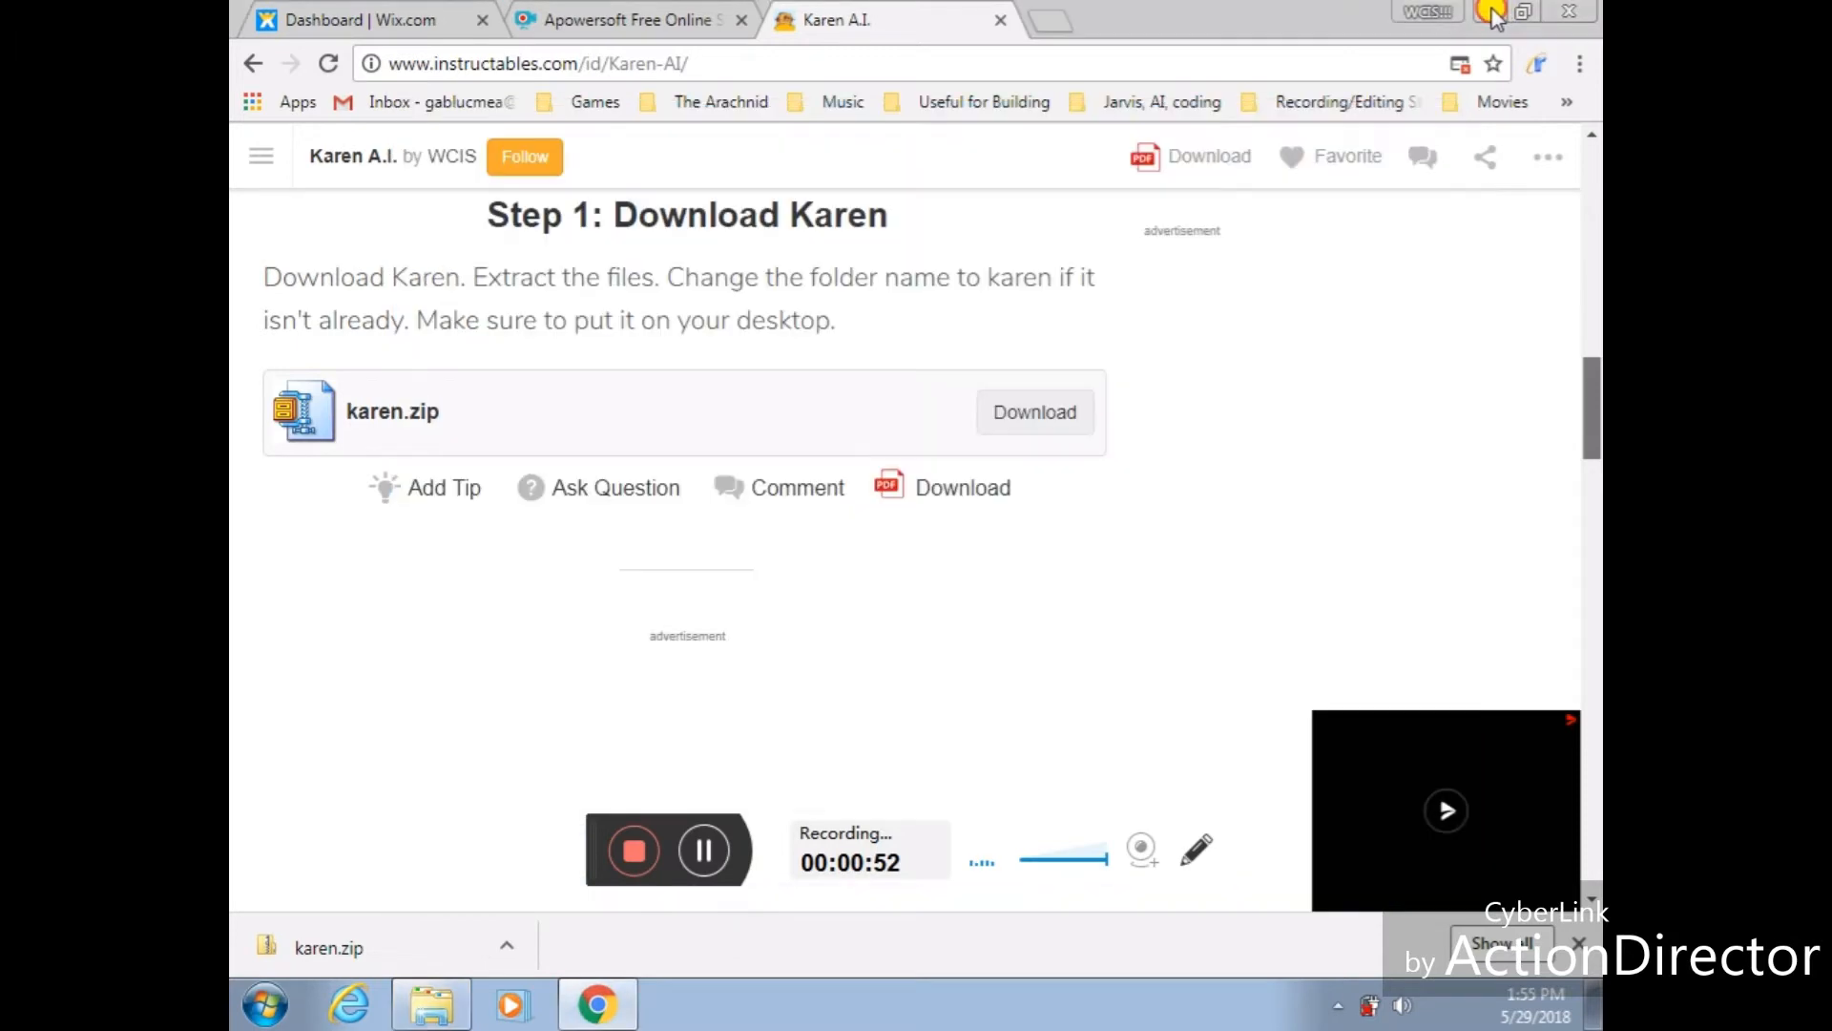
left_click_drag(1189, 289, 301, 363)
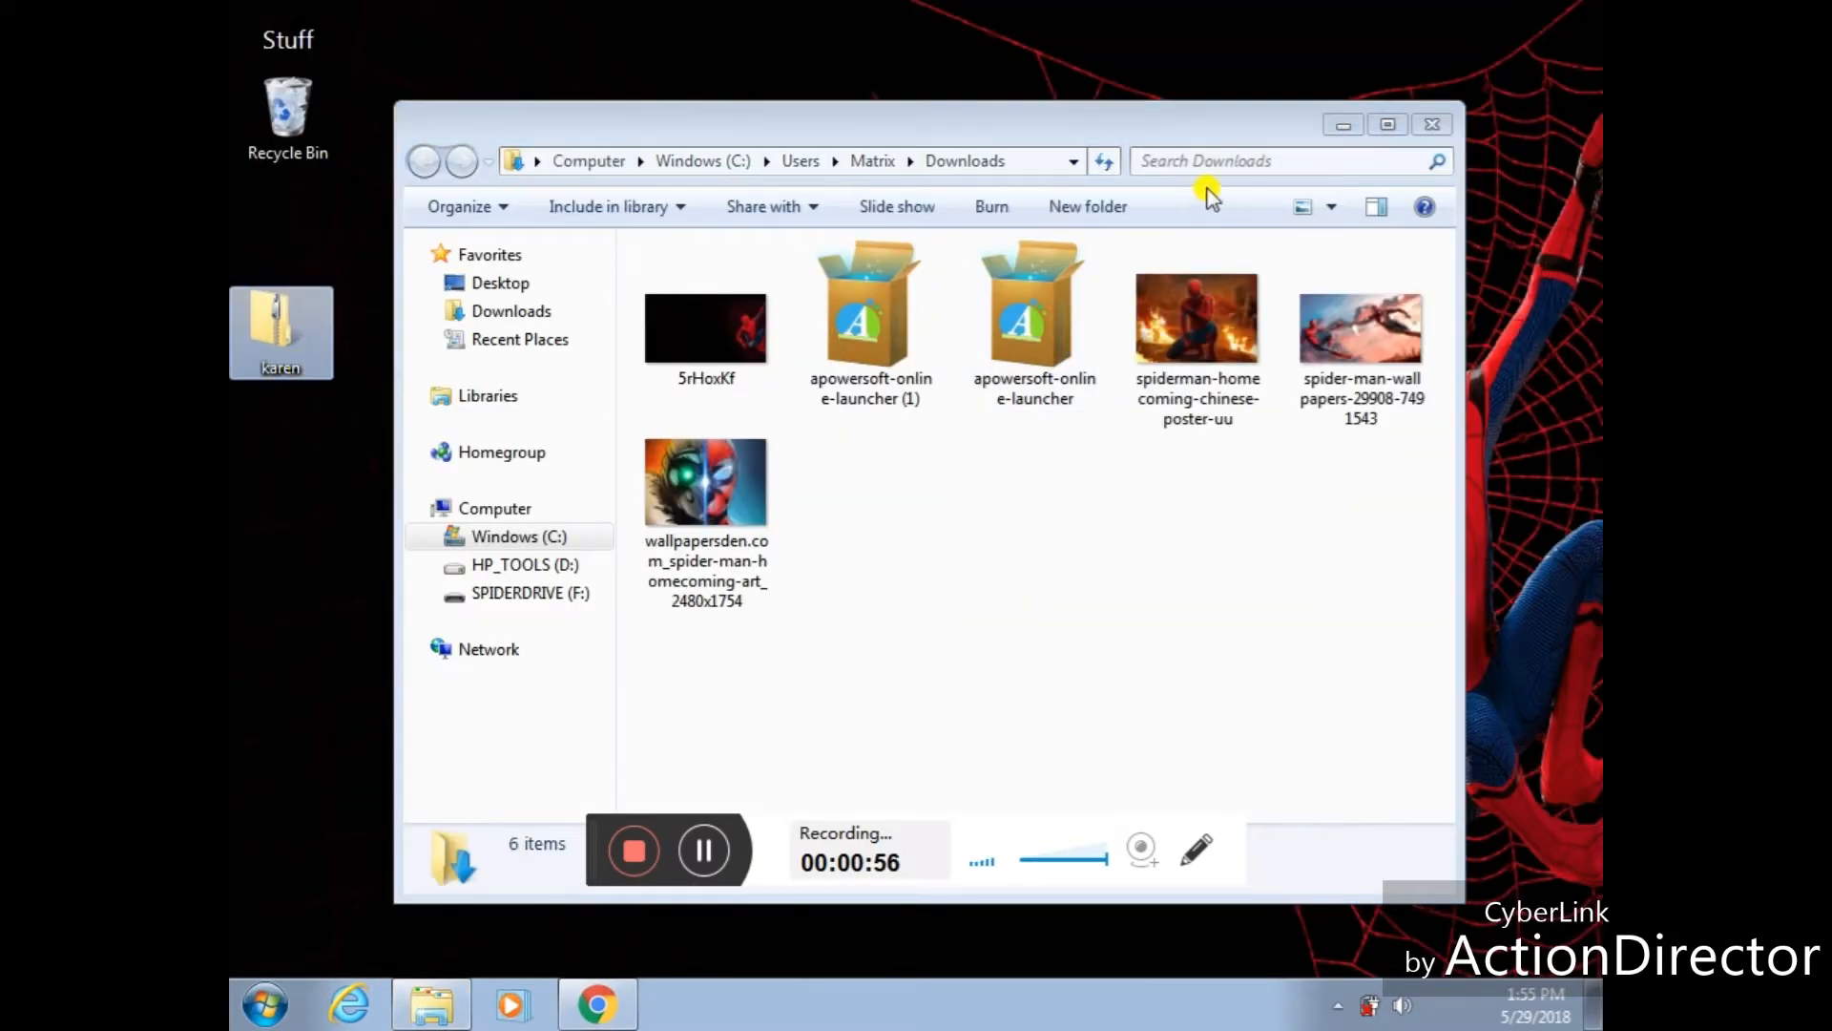
left_click(1432, 125)
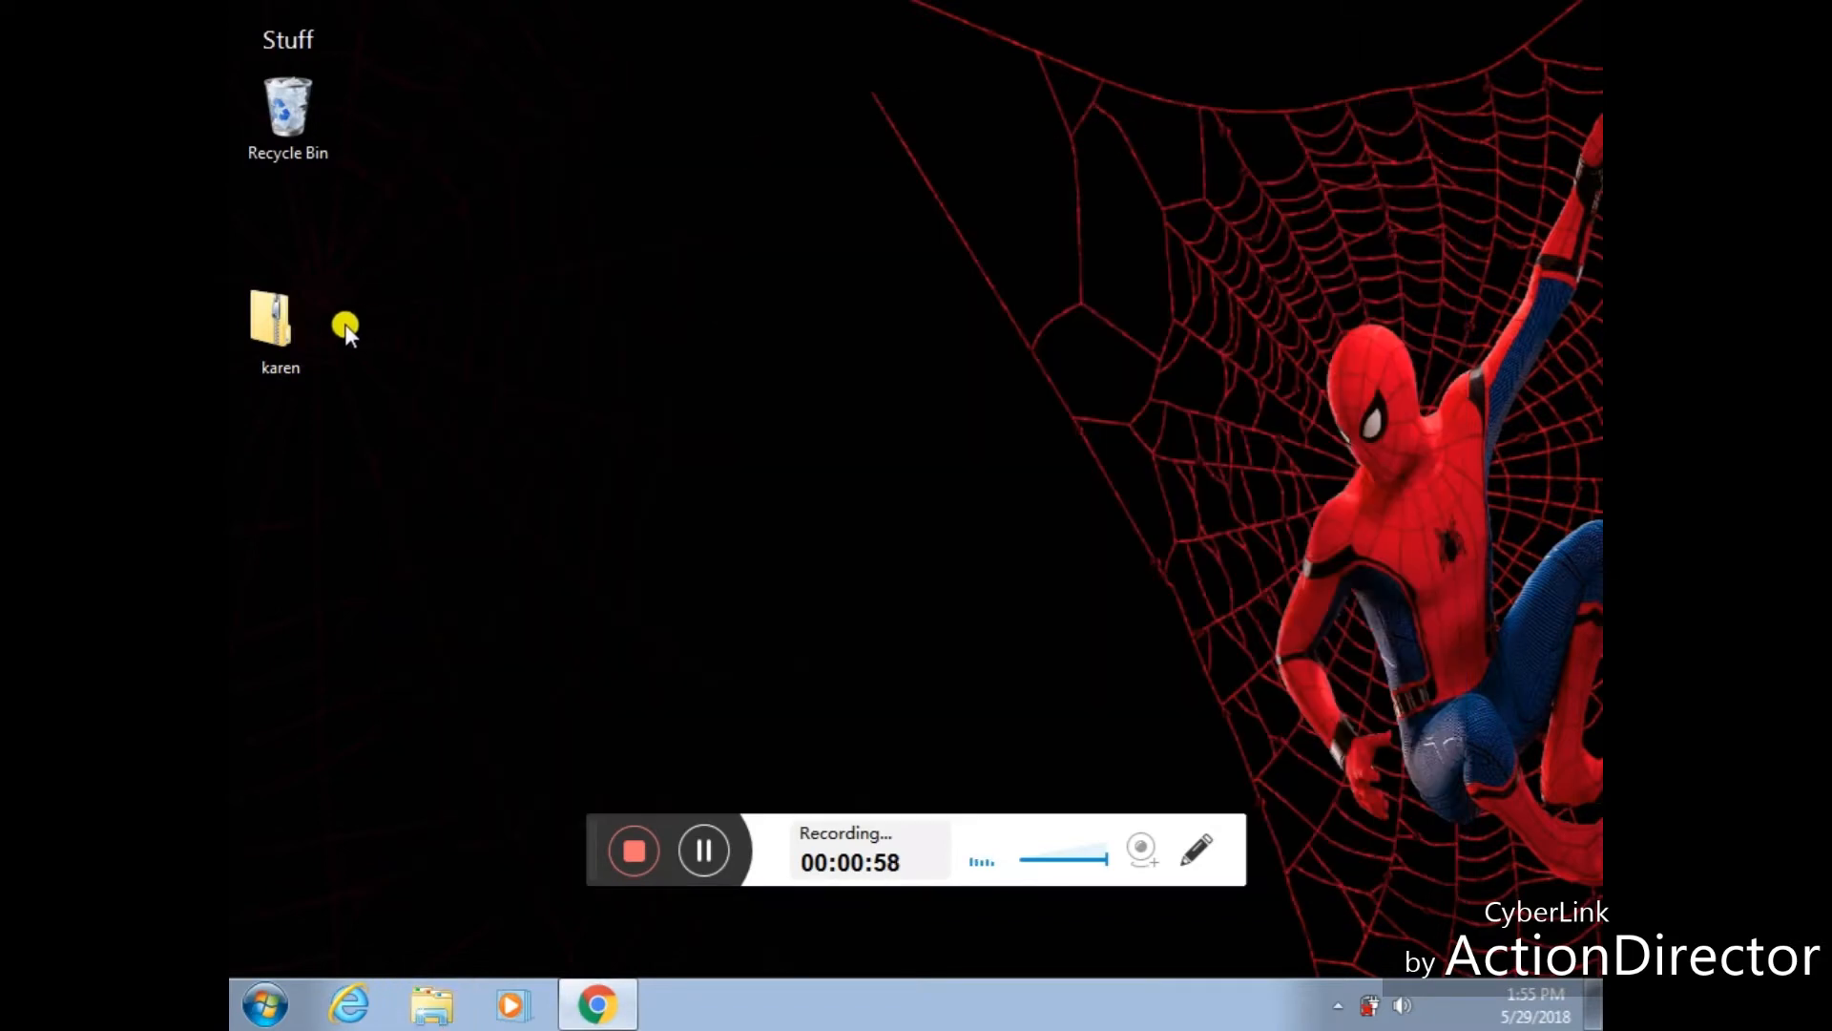
Extract all files of the karen zip into a karen folder on the desktop and close both folder windows
left_click(279, 326)
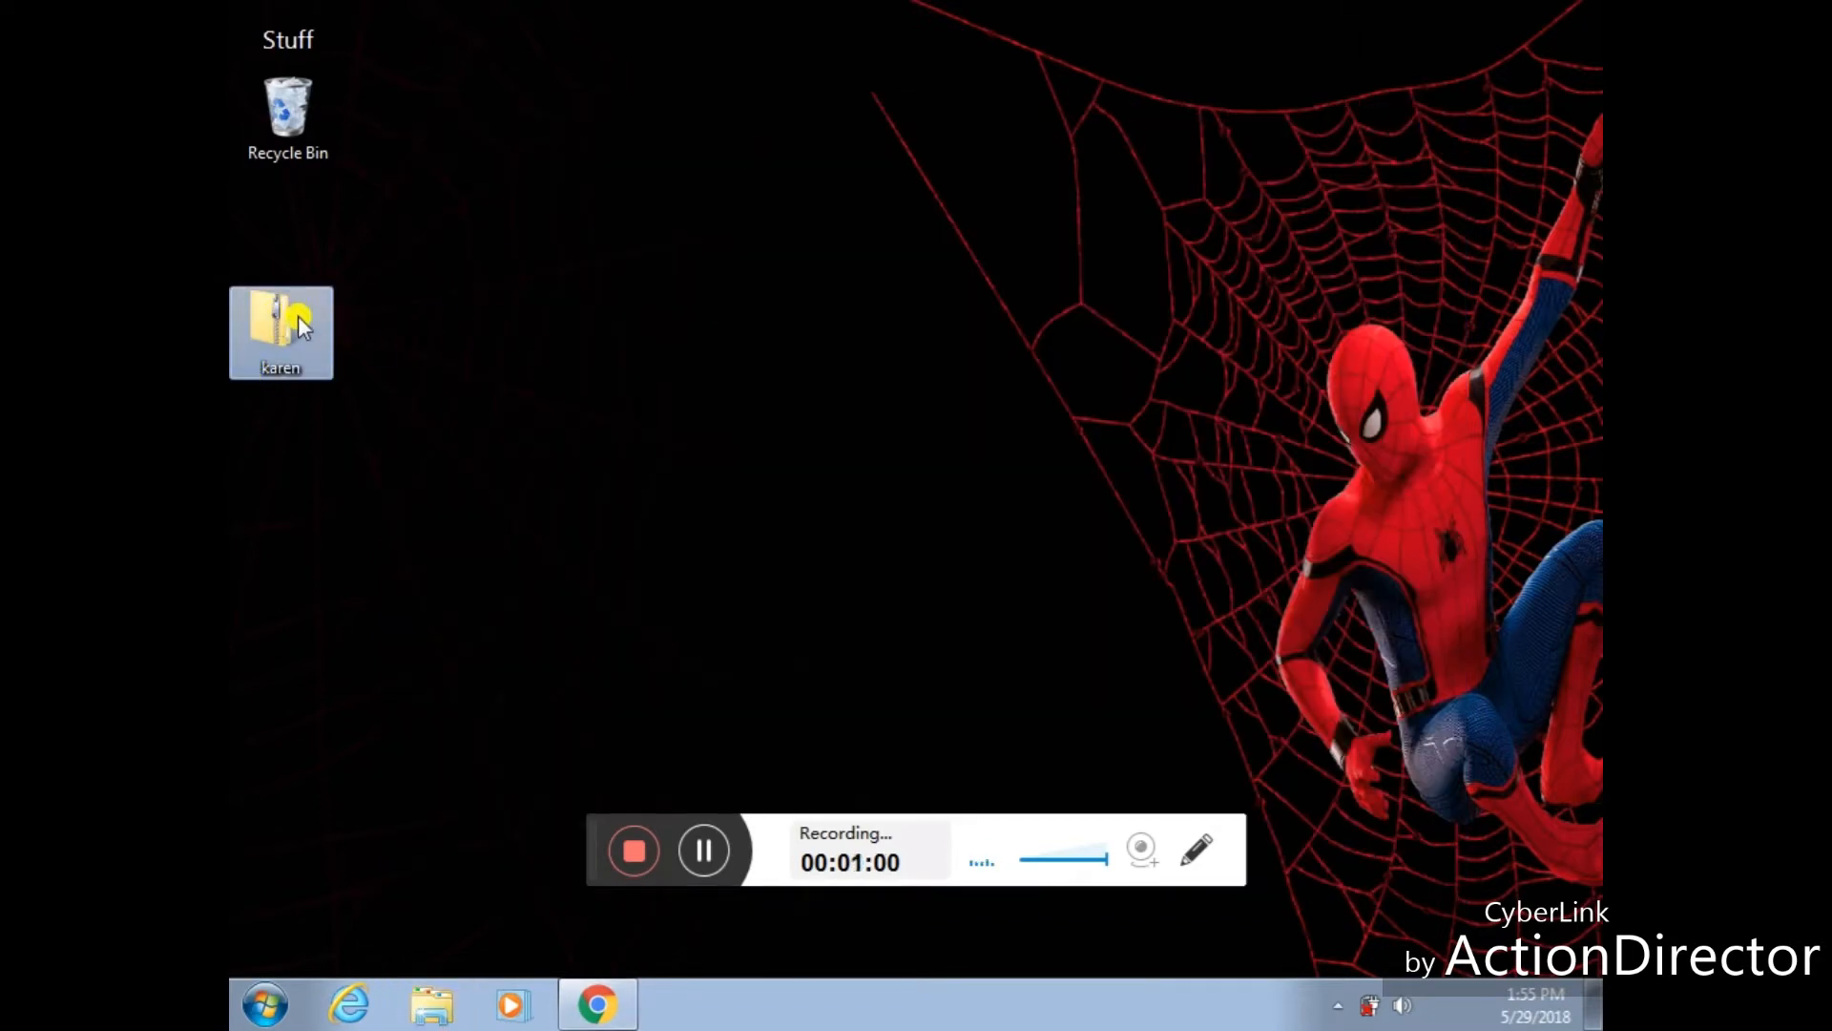
double_click(297, 317)
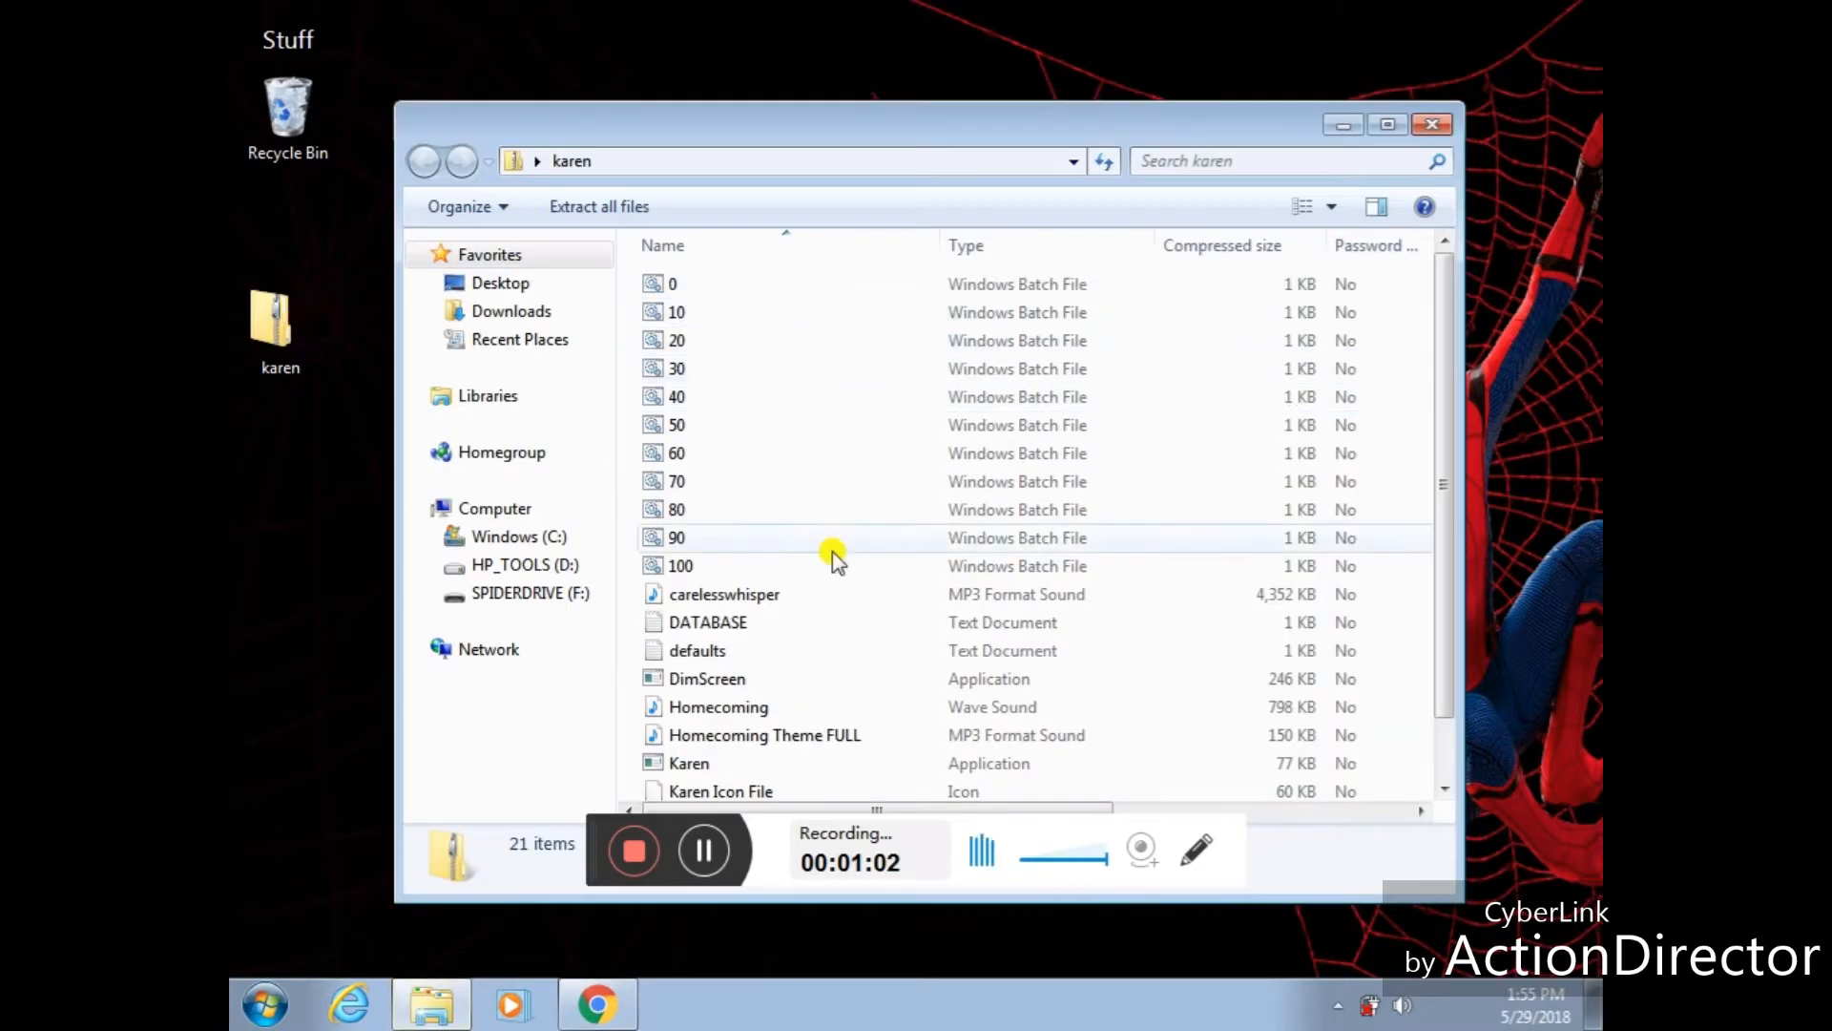
left_click(735, 762)
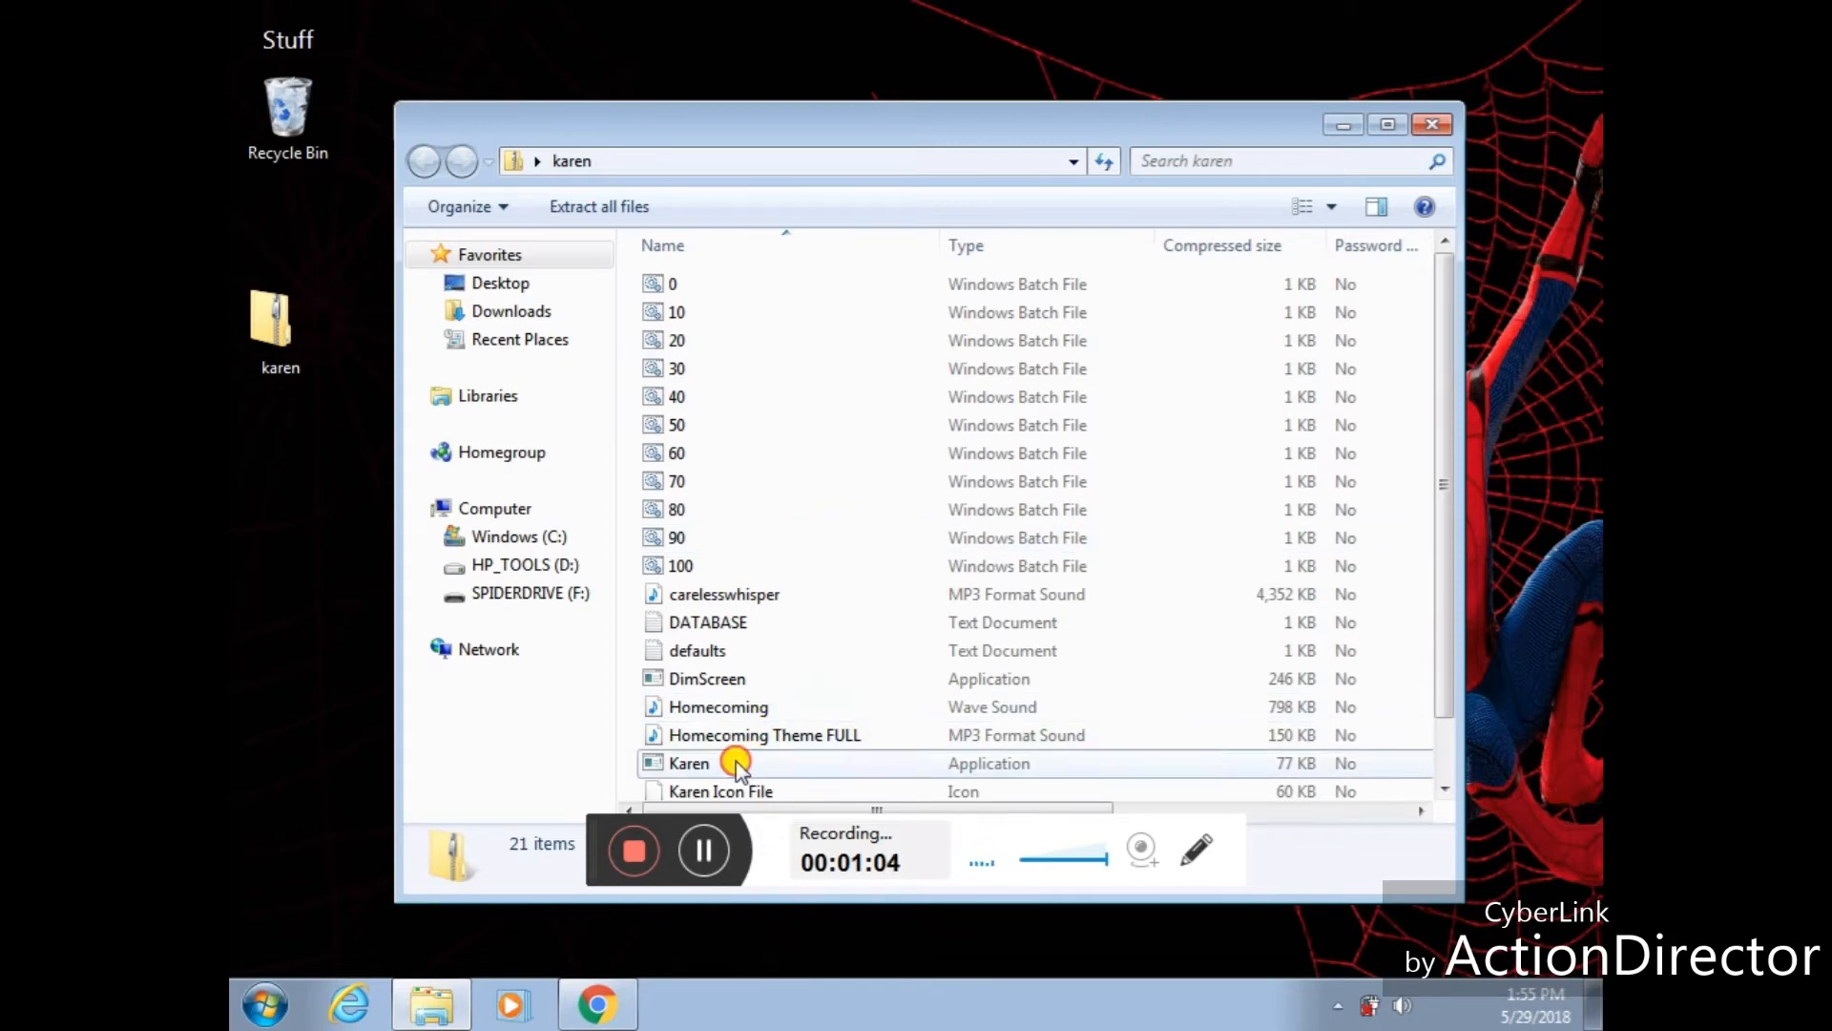
double_click(736, 763)
left_click(839, 556)
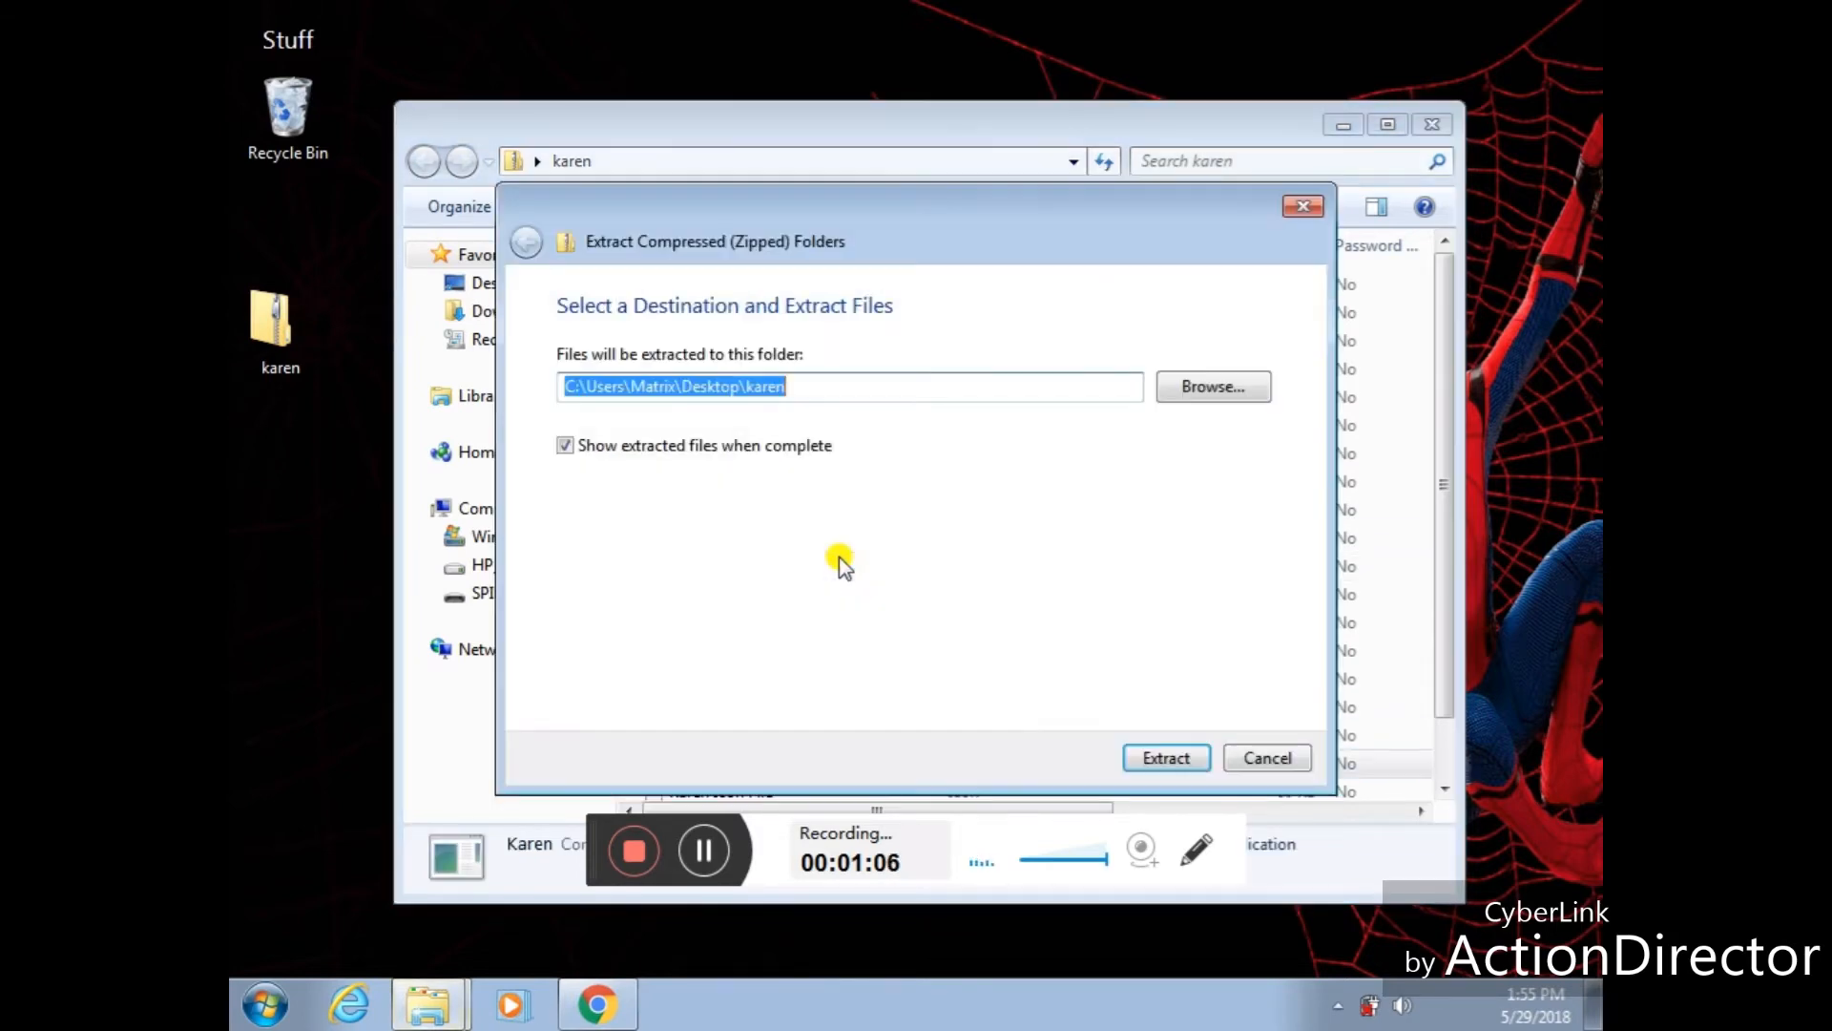
left_click(1194, 757)
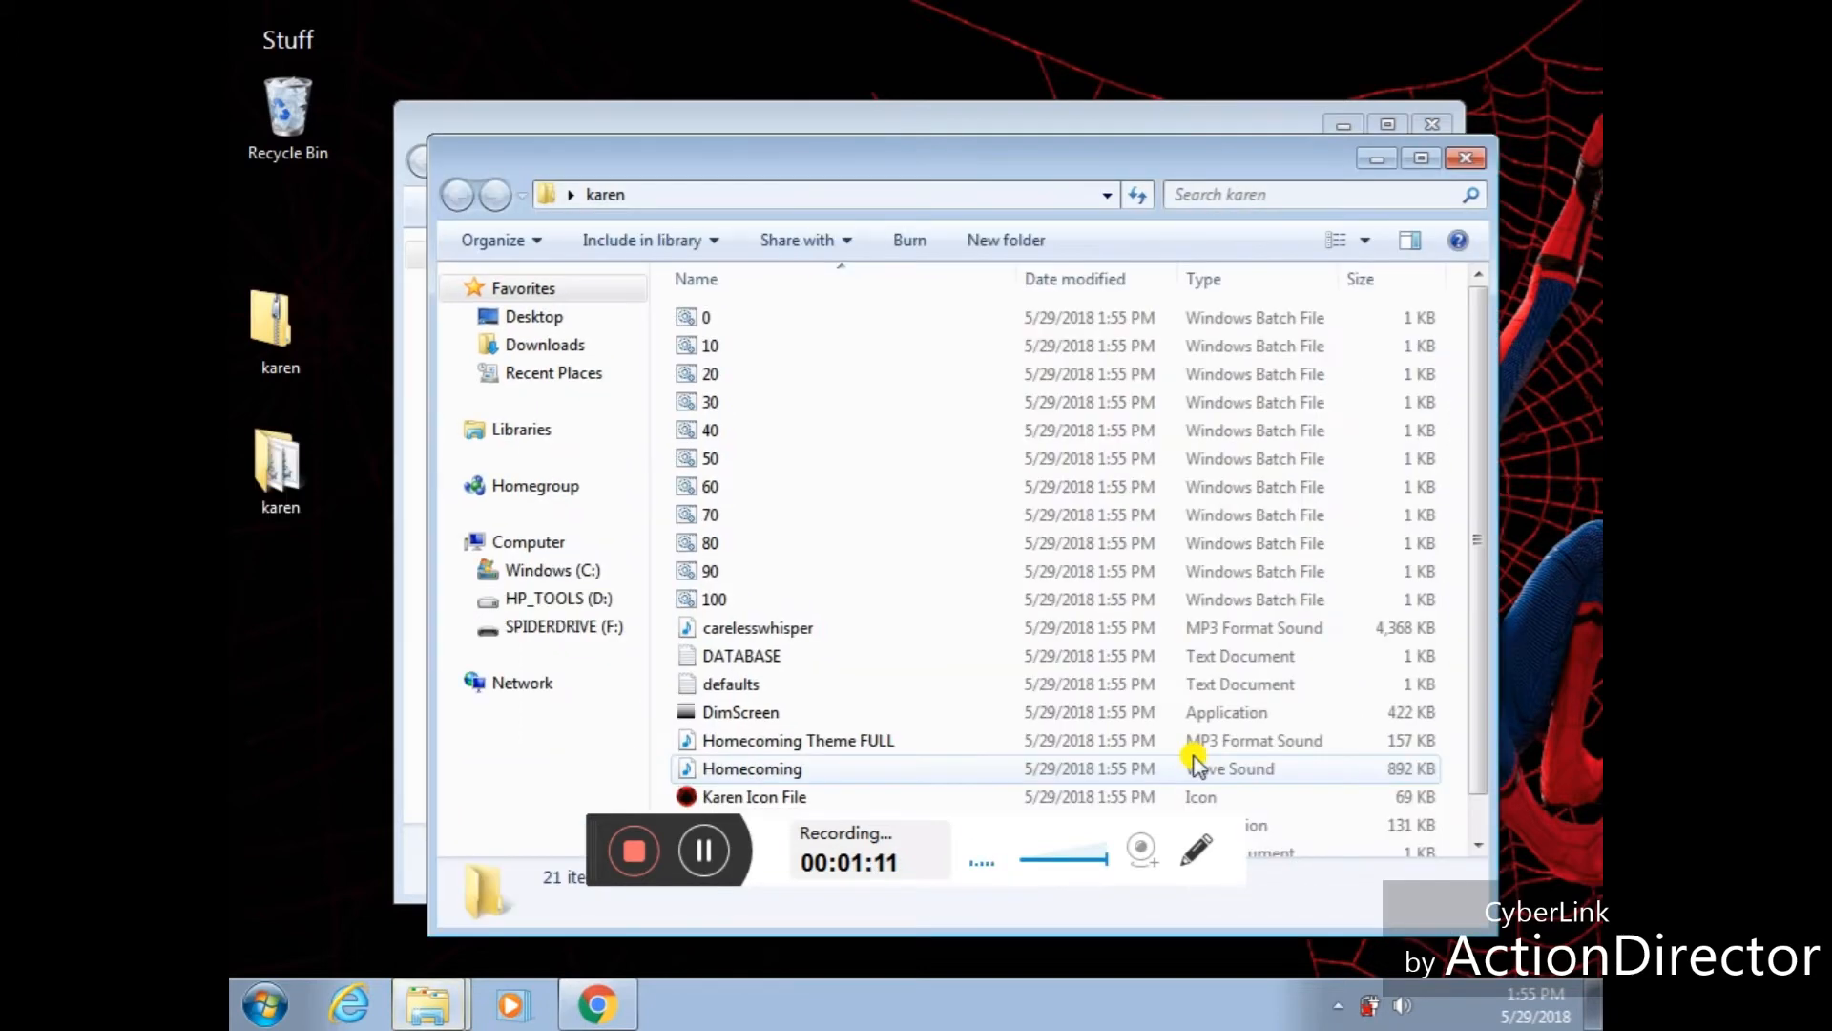
left_click(1466, 157)
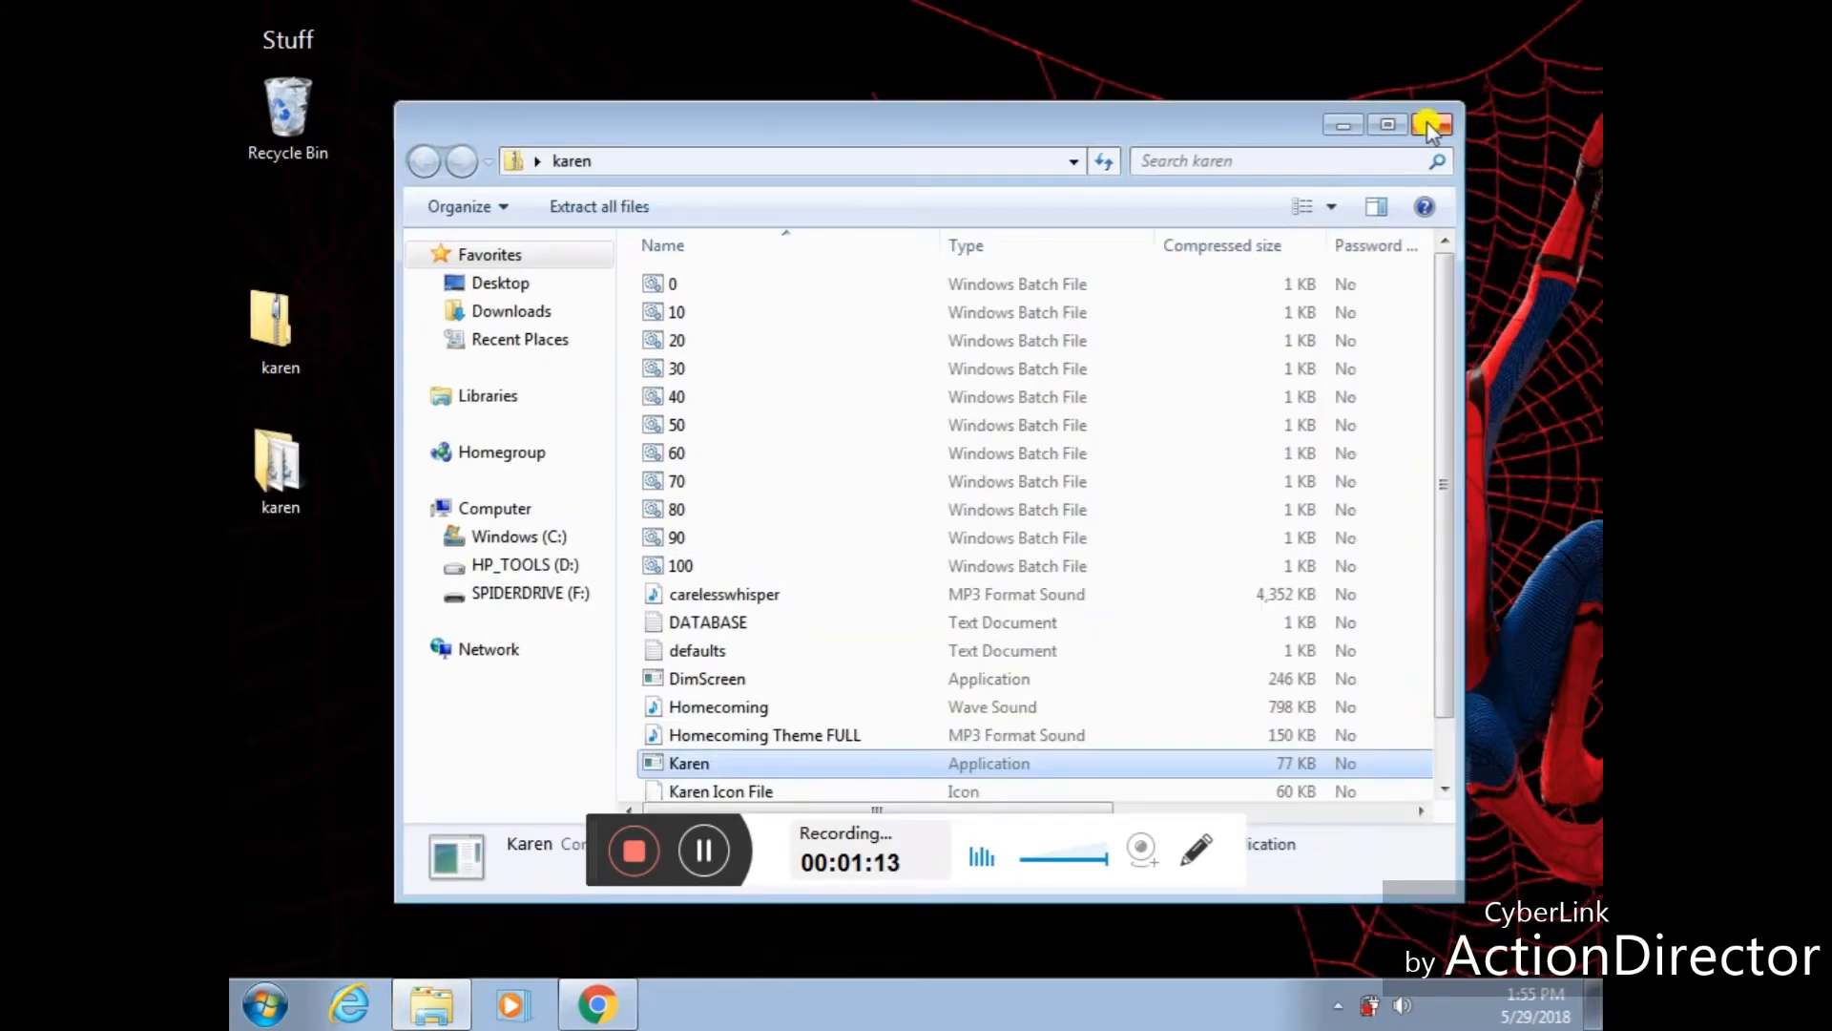
left_click(1430, 124)
Run the Karen application from the extracted karen folder on the desktop, allowing it past the security warning
left_click(276, 463)
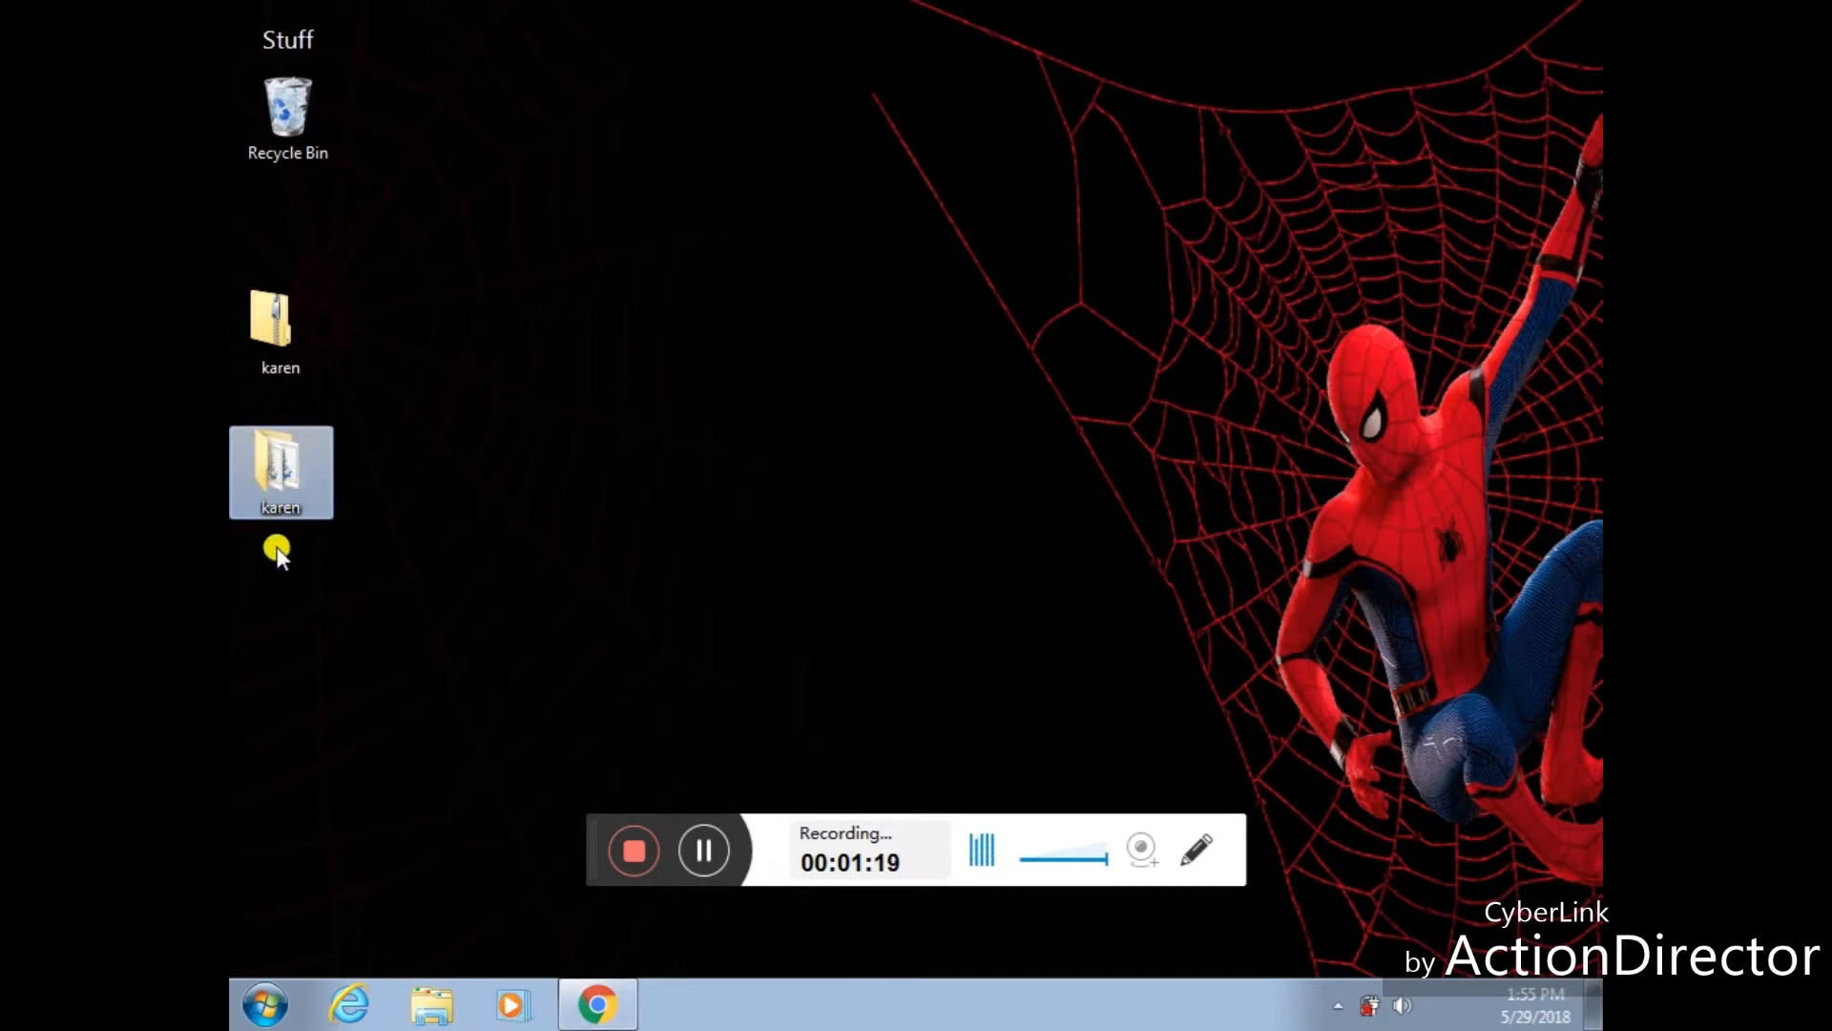
double_click(278, 483)
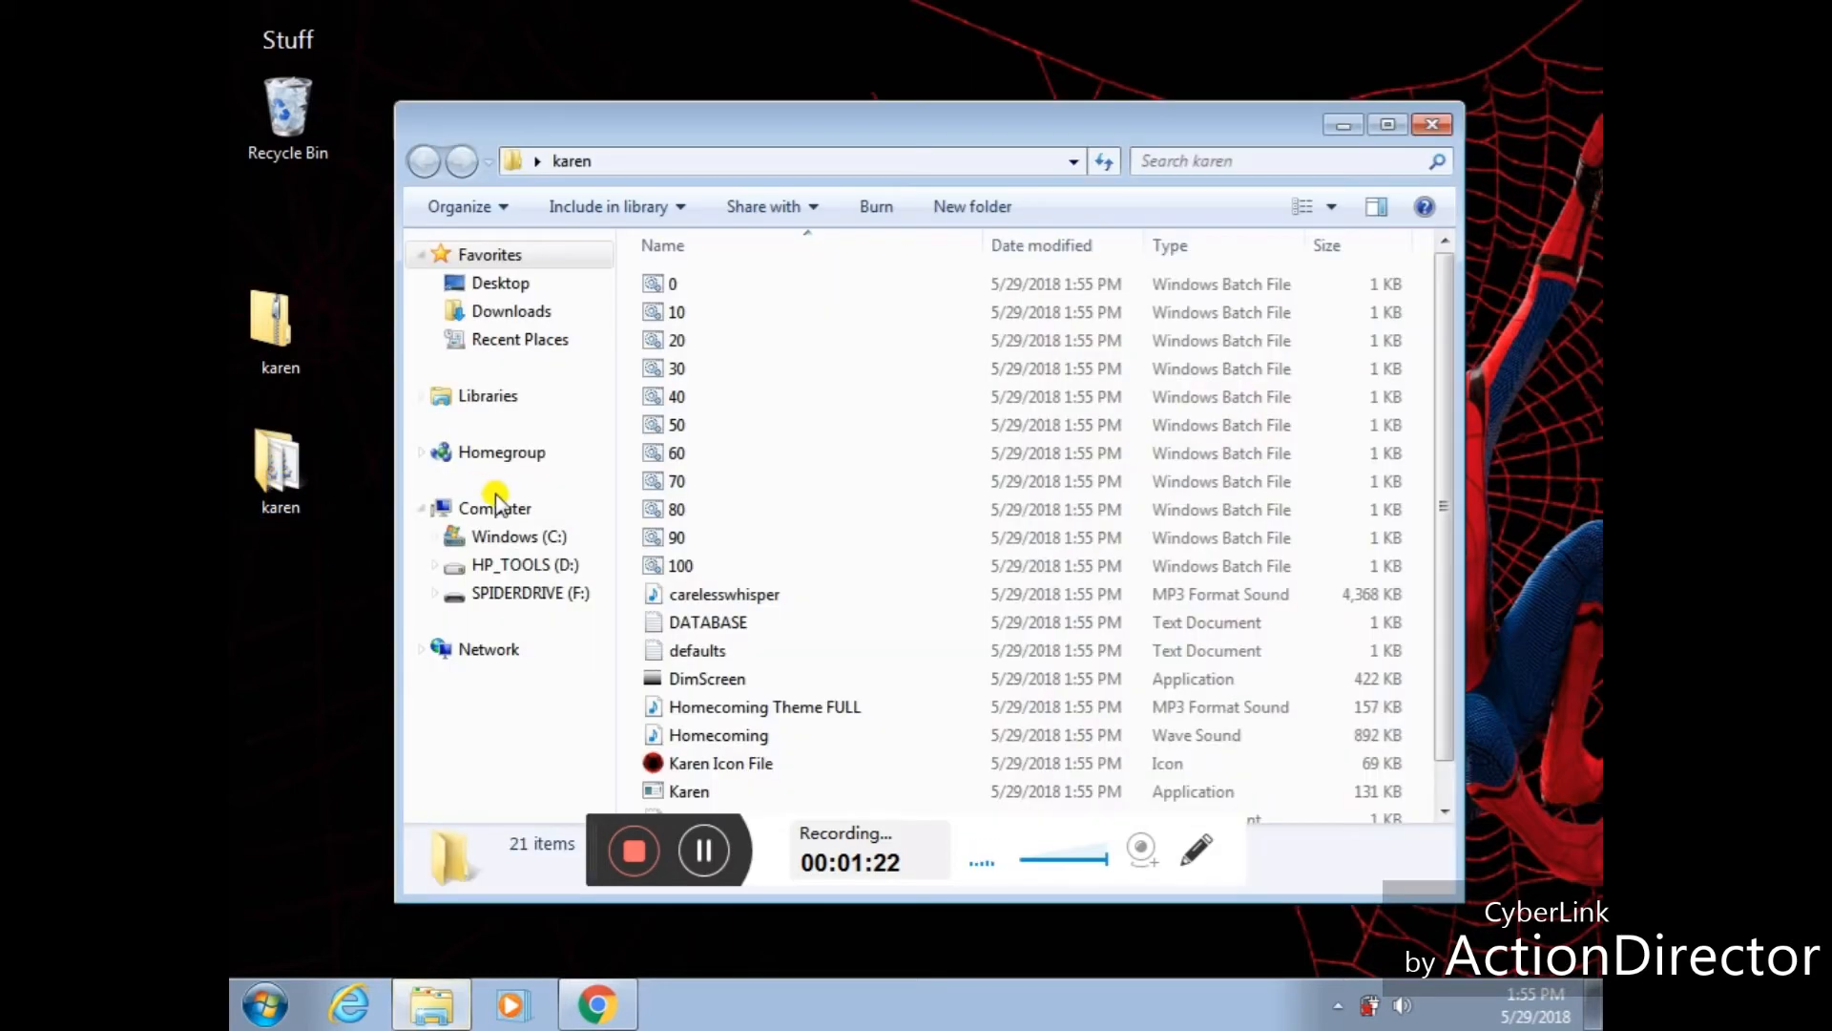
double_click(731, 791)
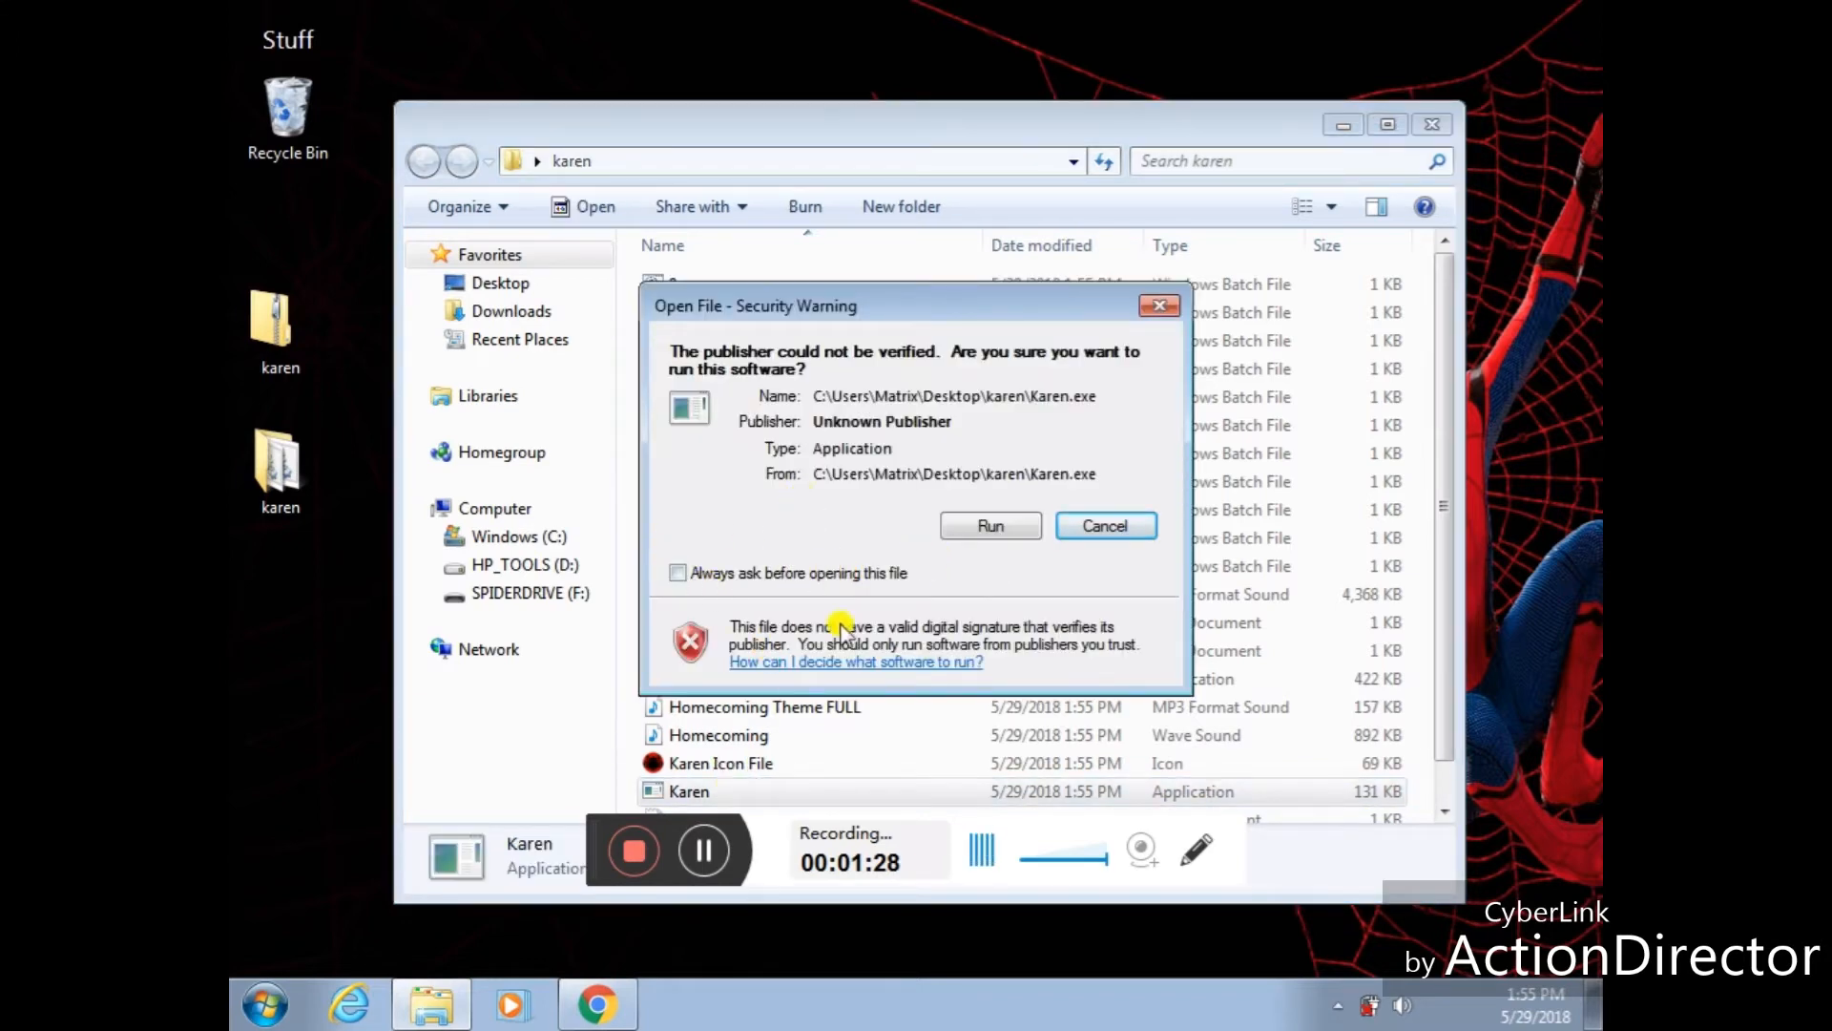
left_click(1016, 528)
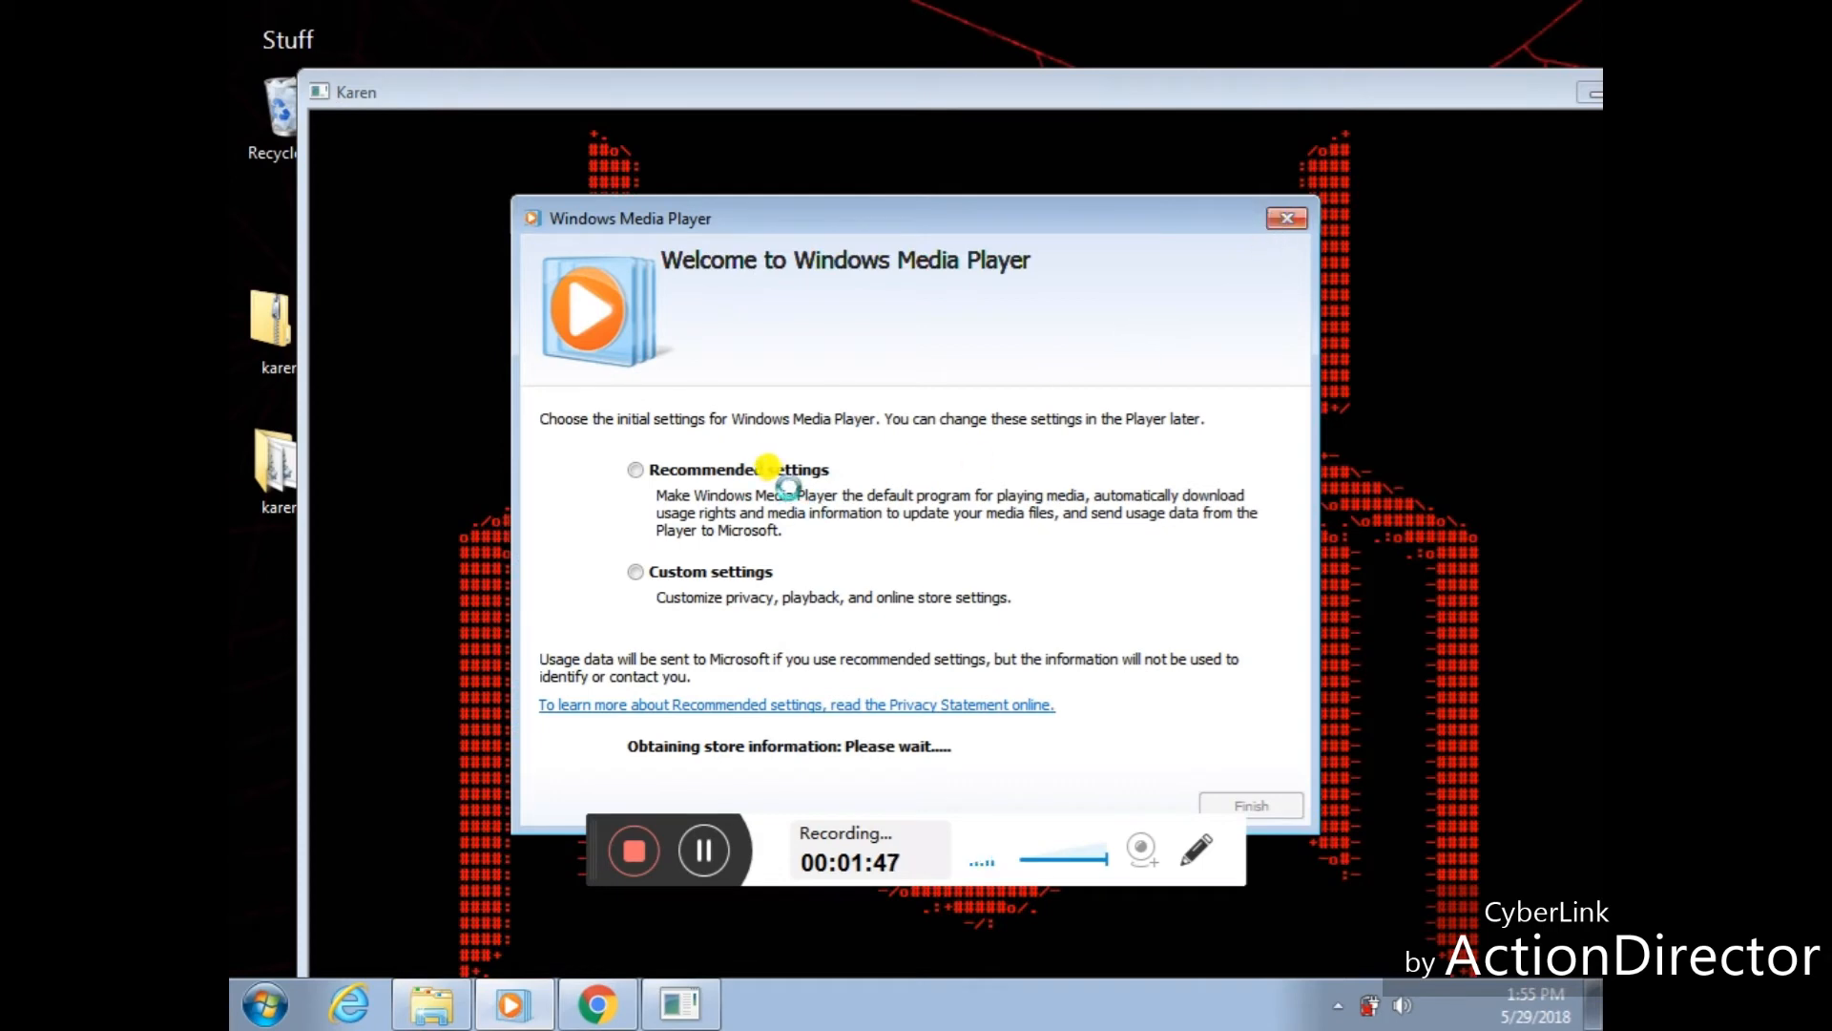
Finish the Windows Media Player setup with Recommended settings, then close the player and the Karen window
left_click(636, 470)
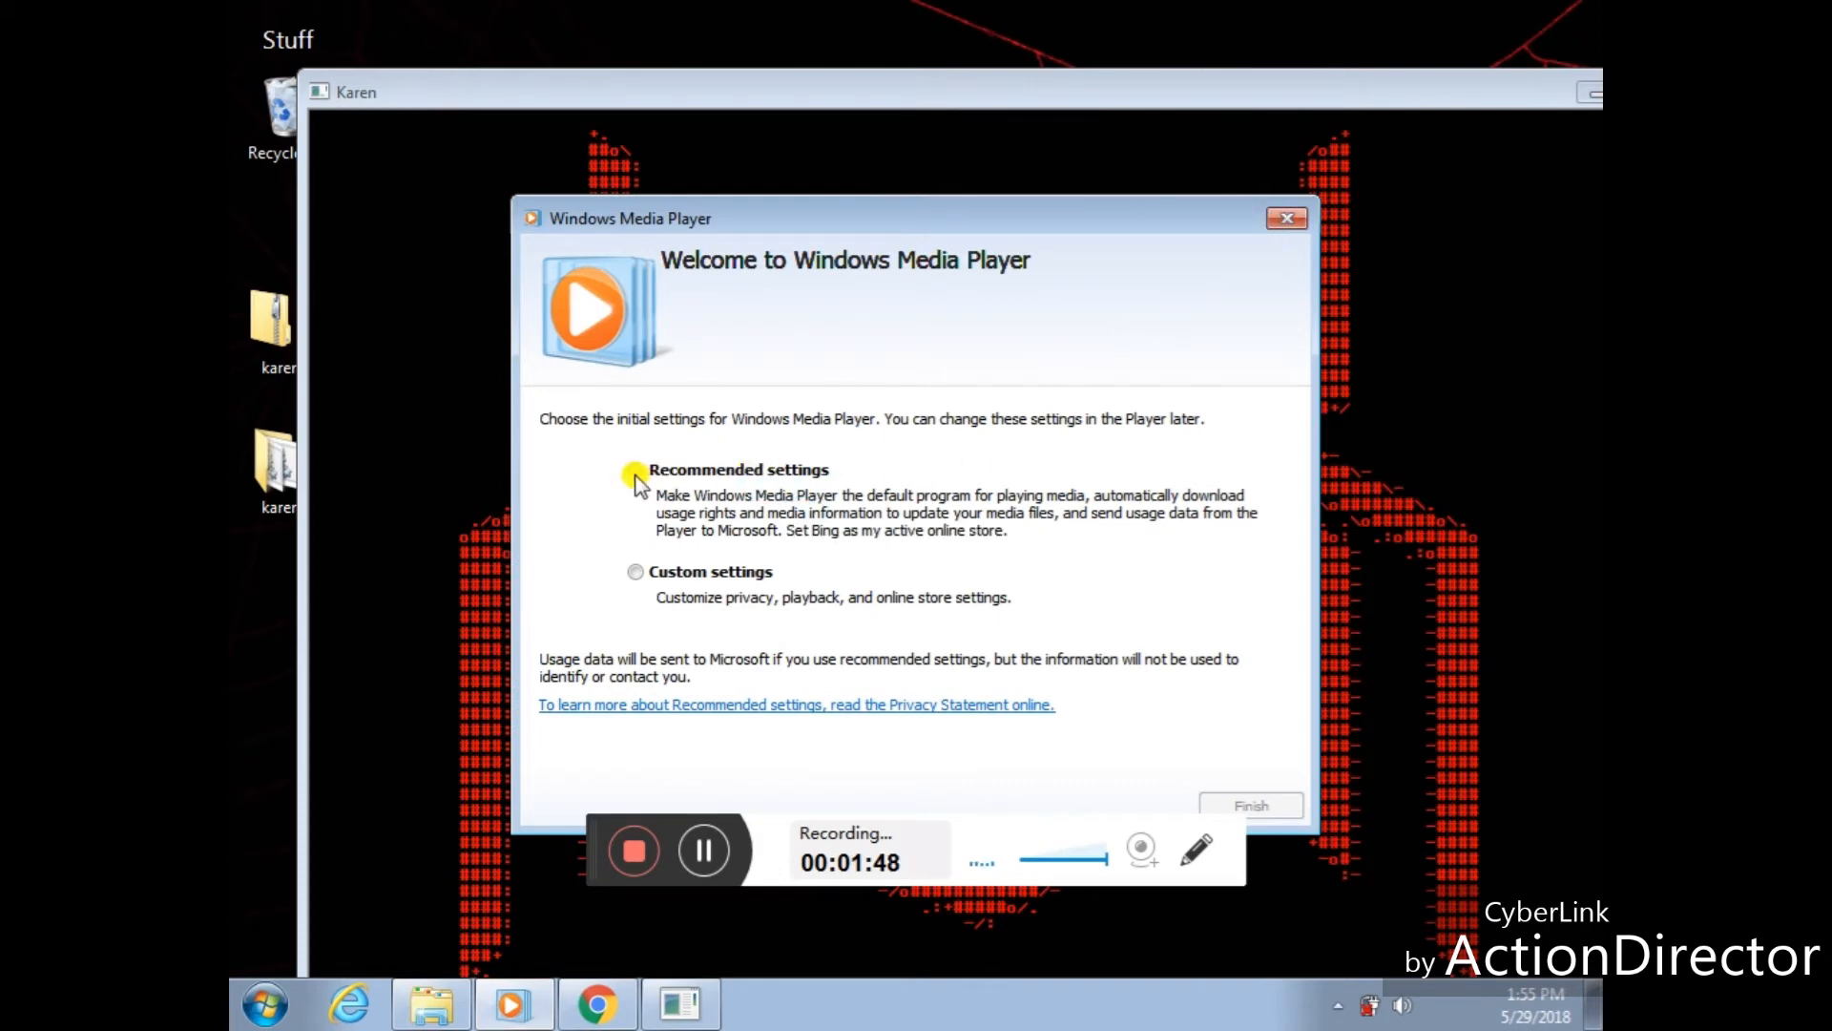
left_click(1275, 806)
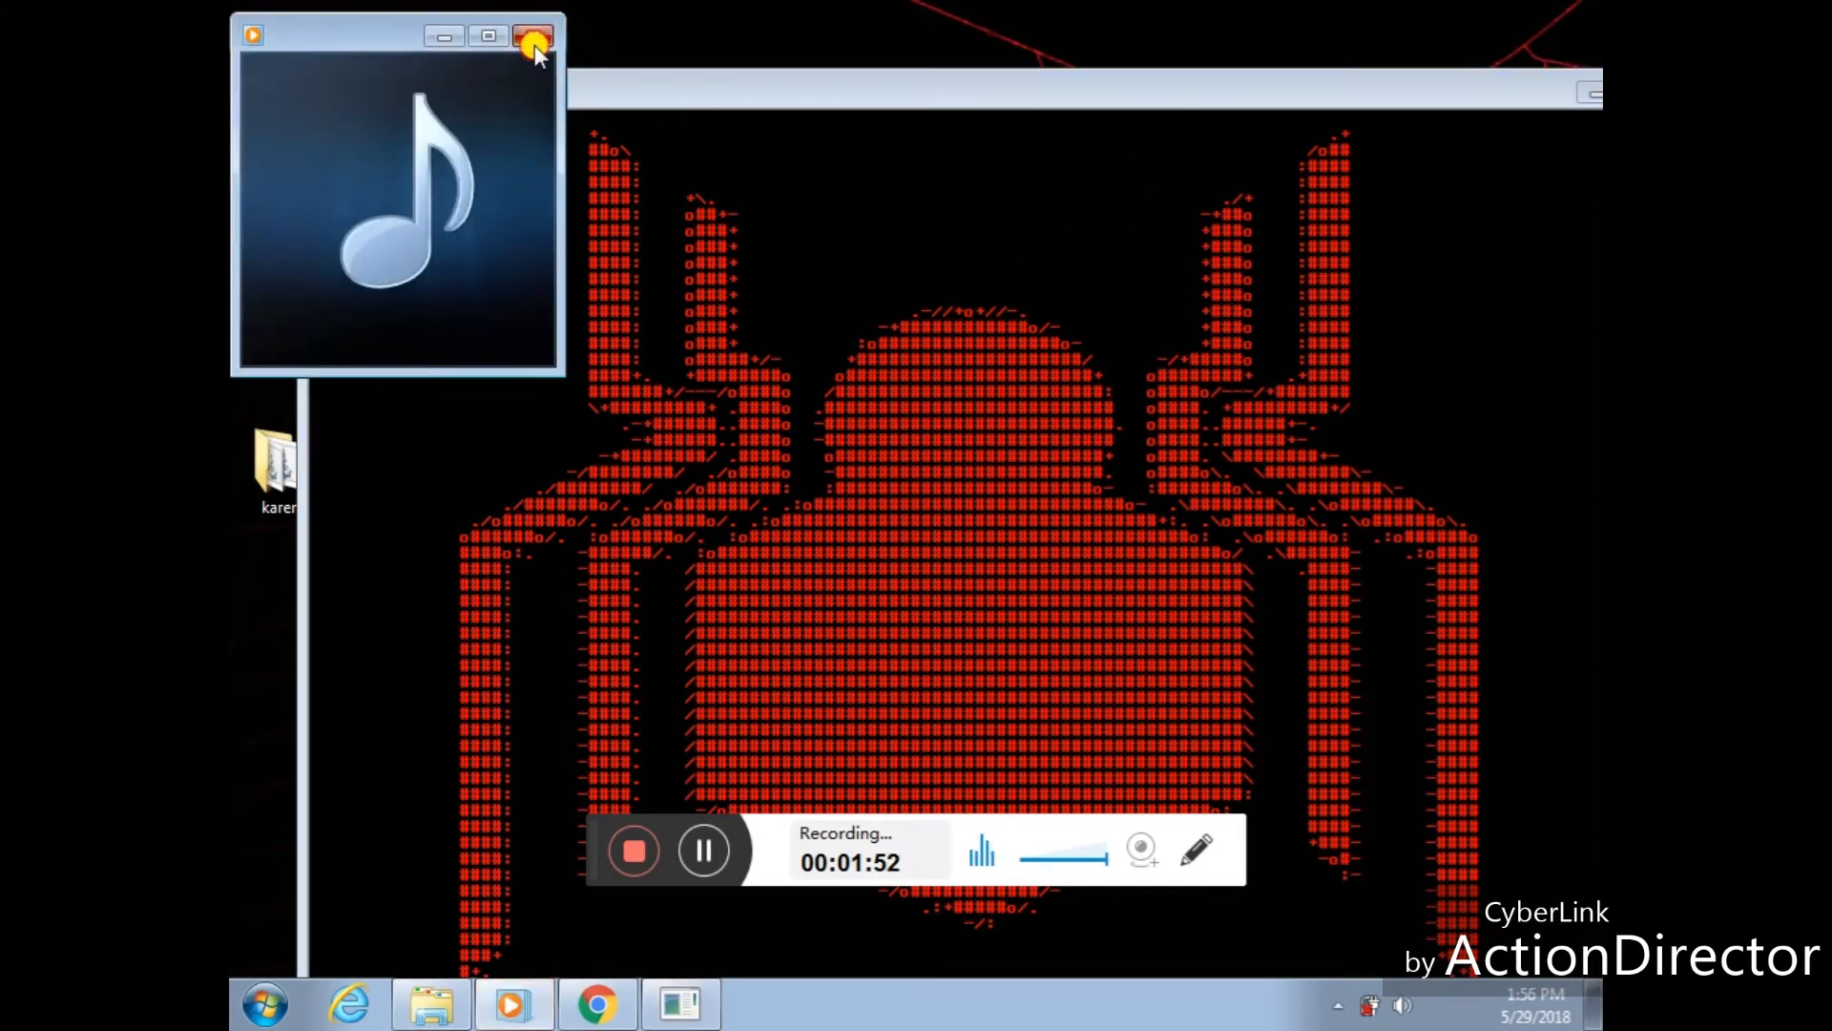
left_click(534, 43)
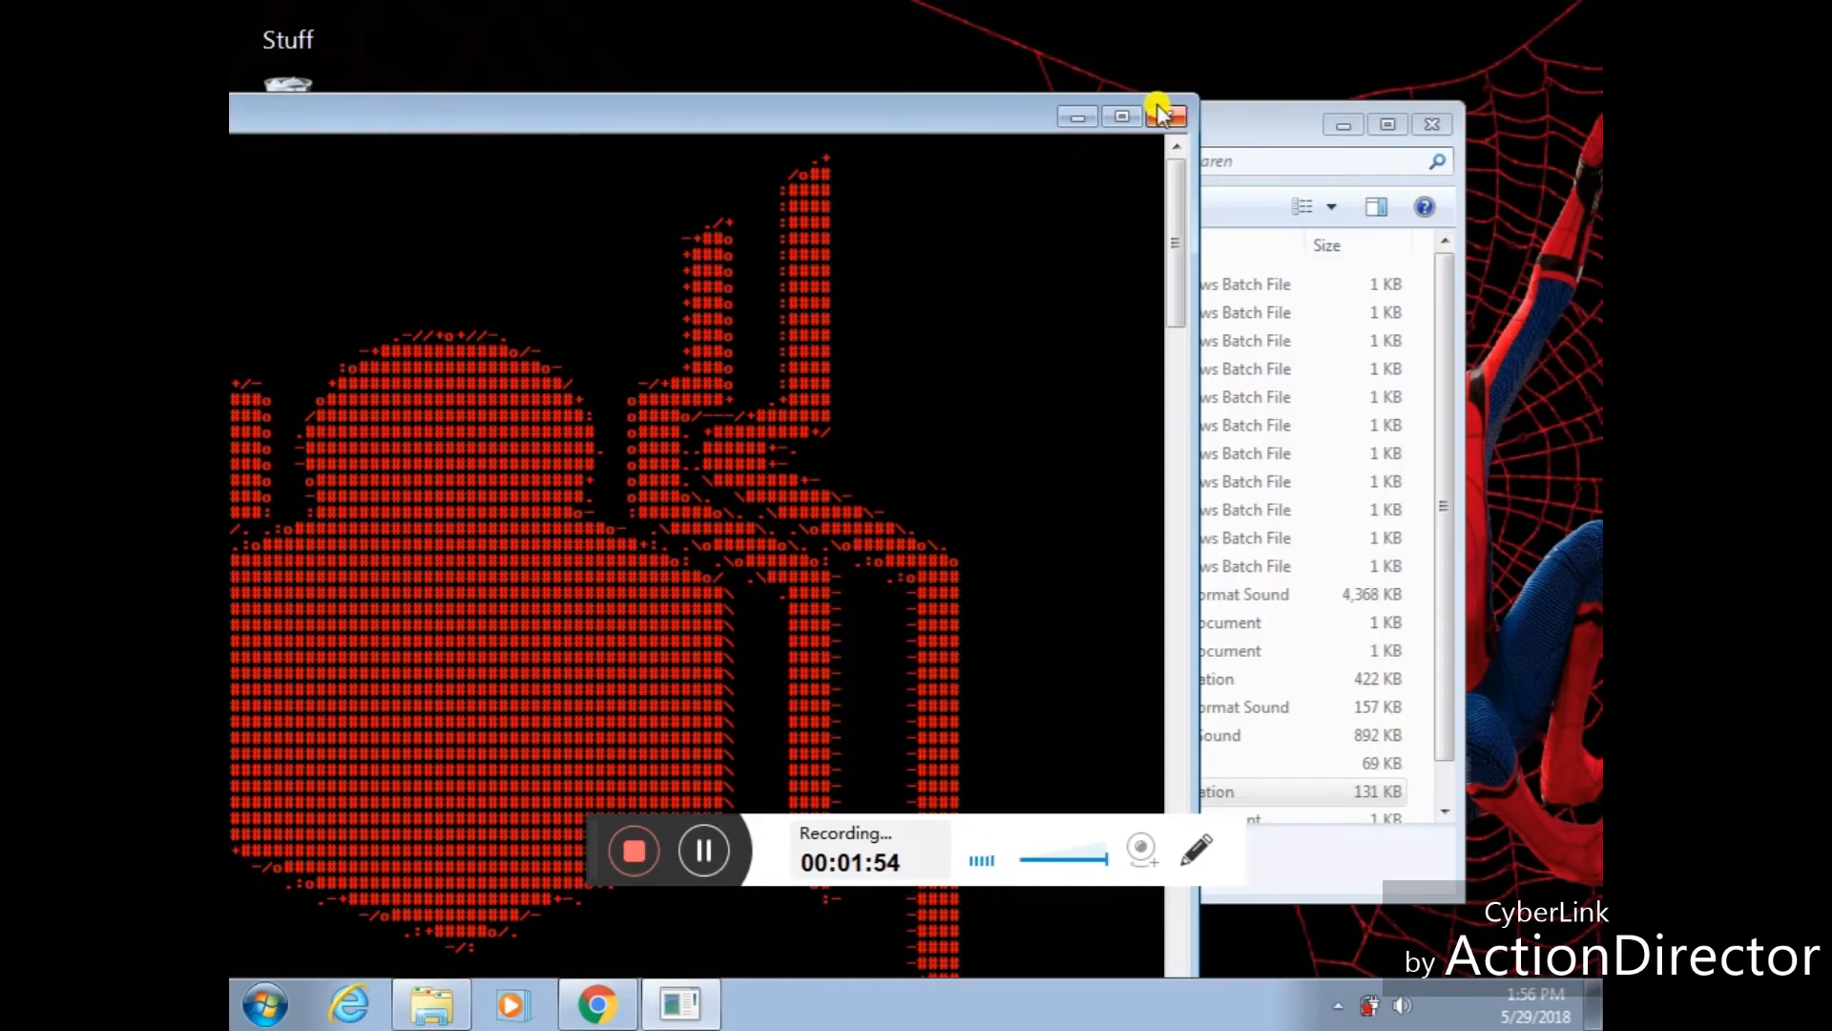
left_click(1162, 112)
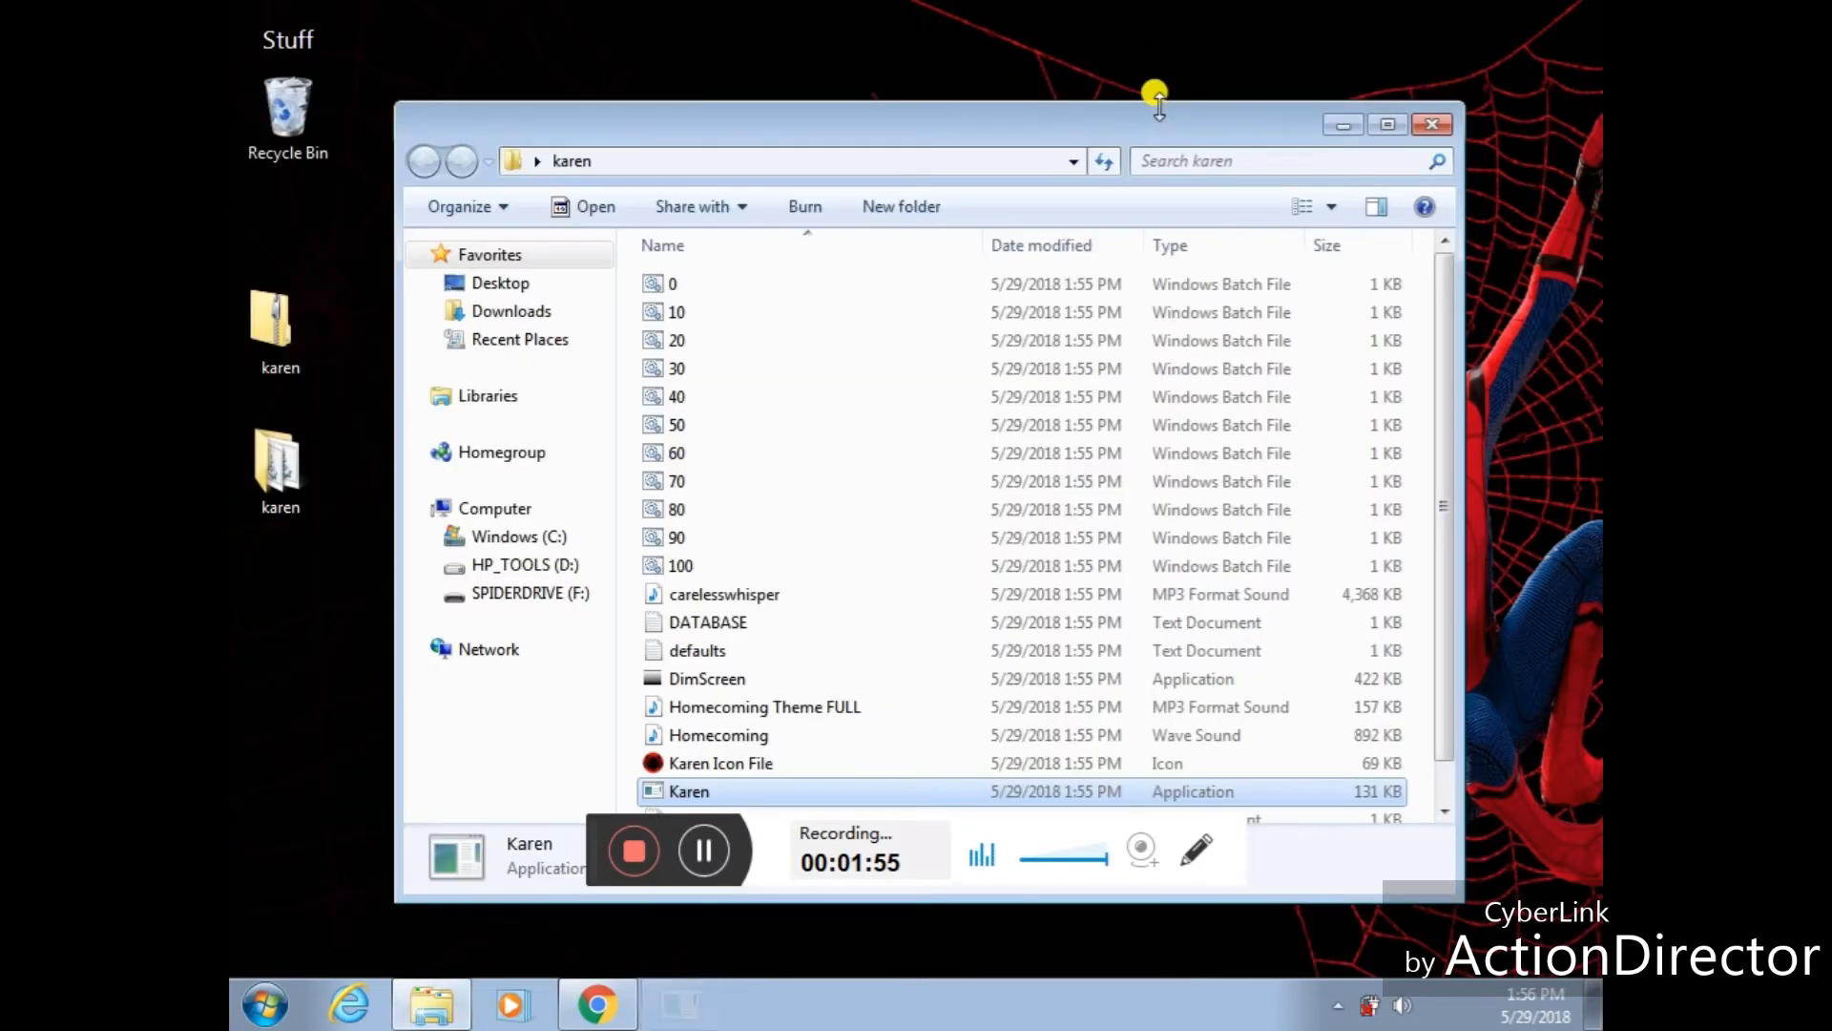
Create a shortcut to the Karen application, move it to the desktop and close the karen folder
right_click(673, 795)
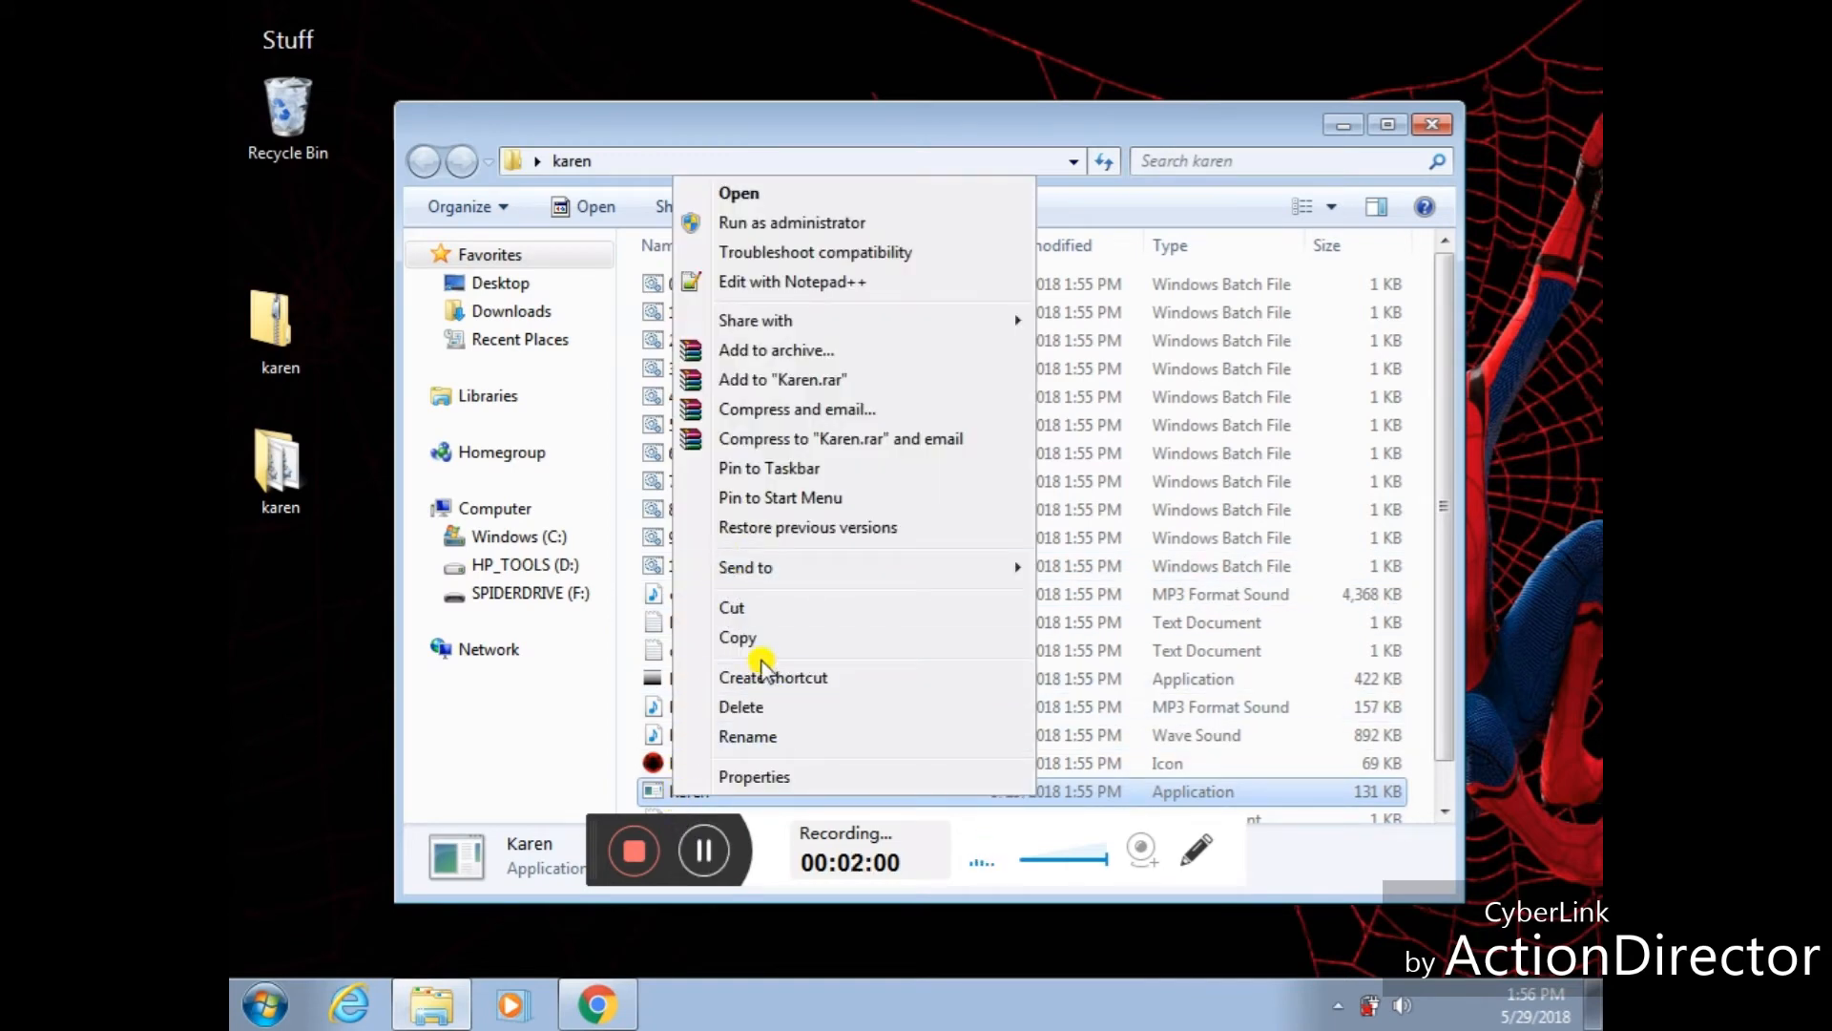
left_click(761, 674)
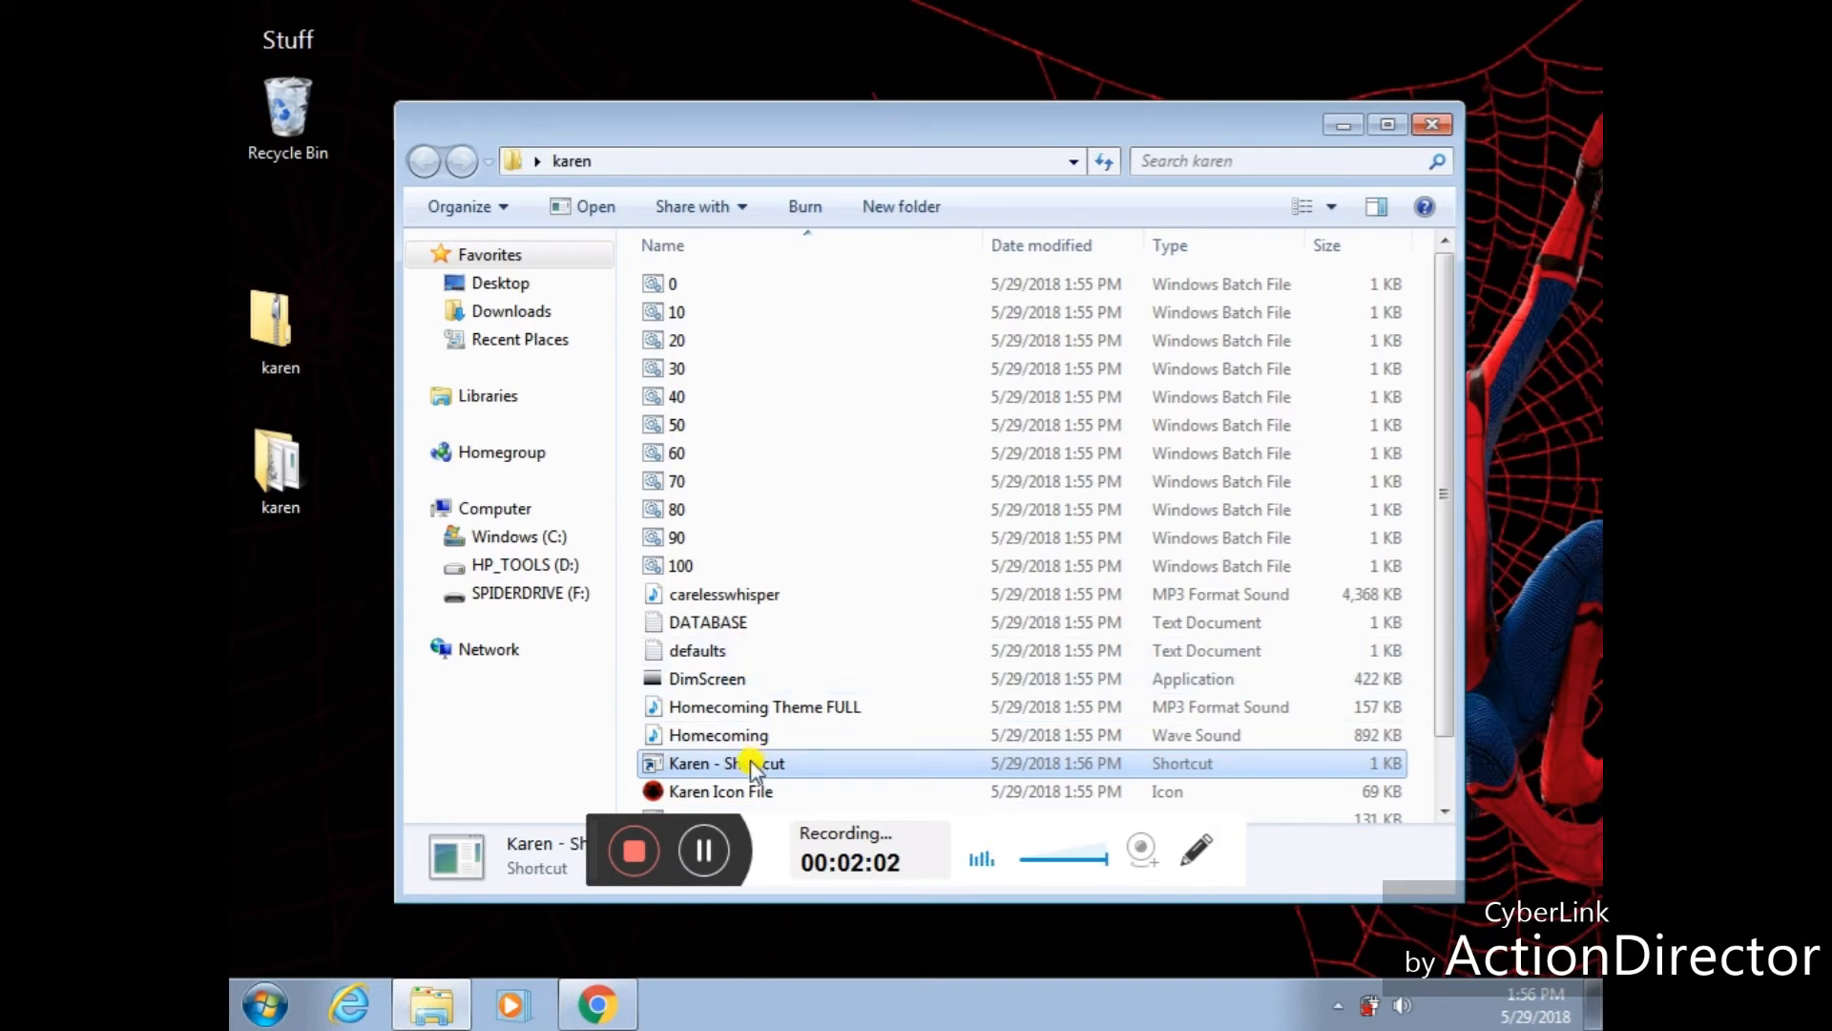
left_click_drag(750, 760, 291, 711)
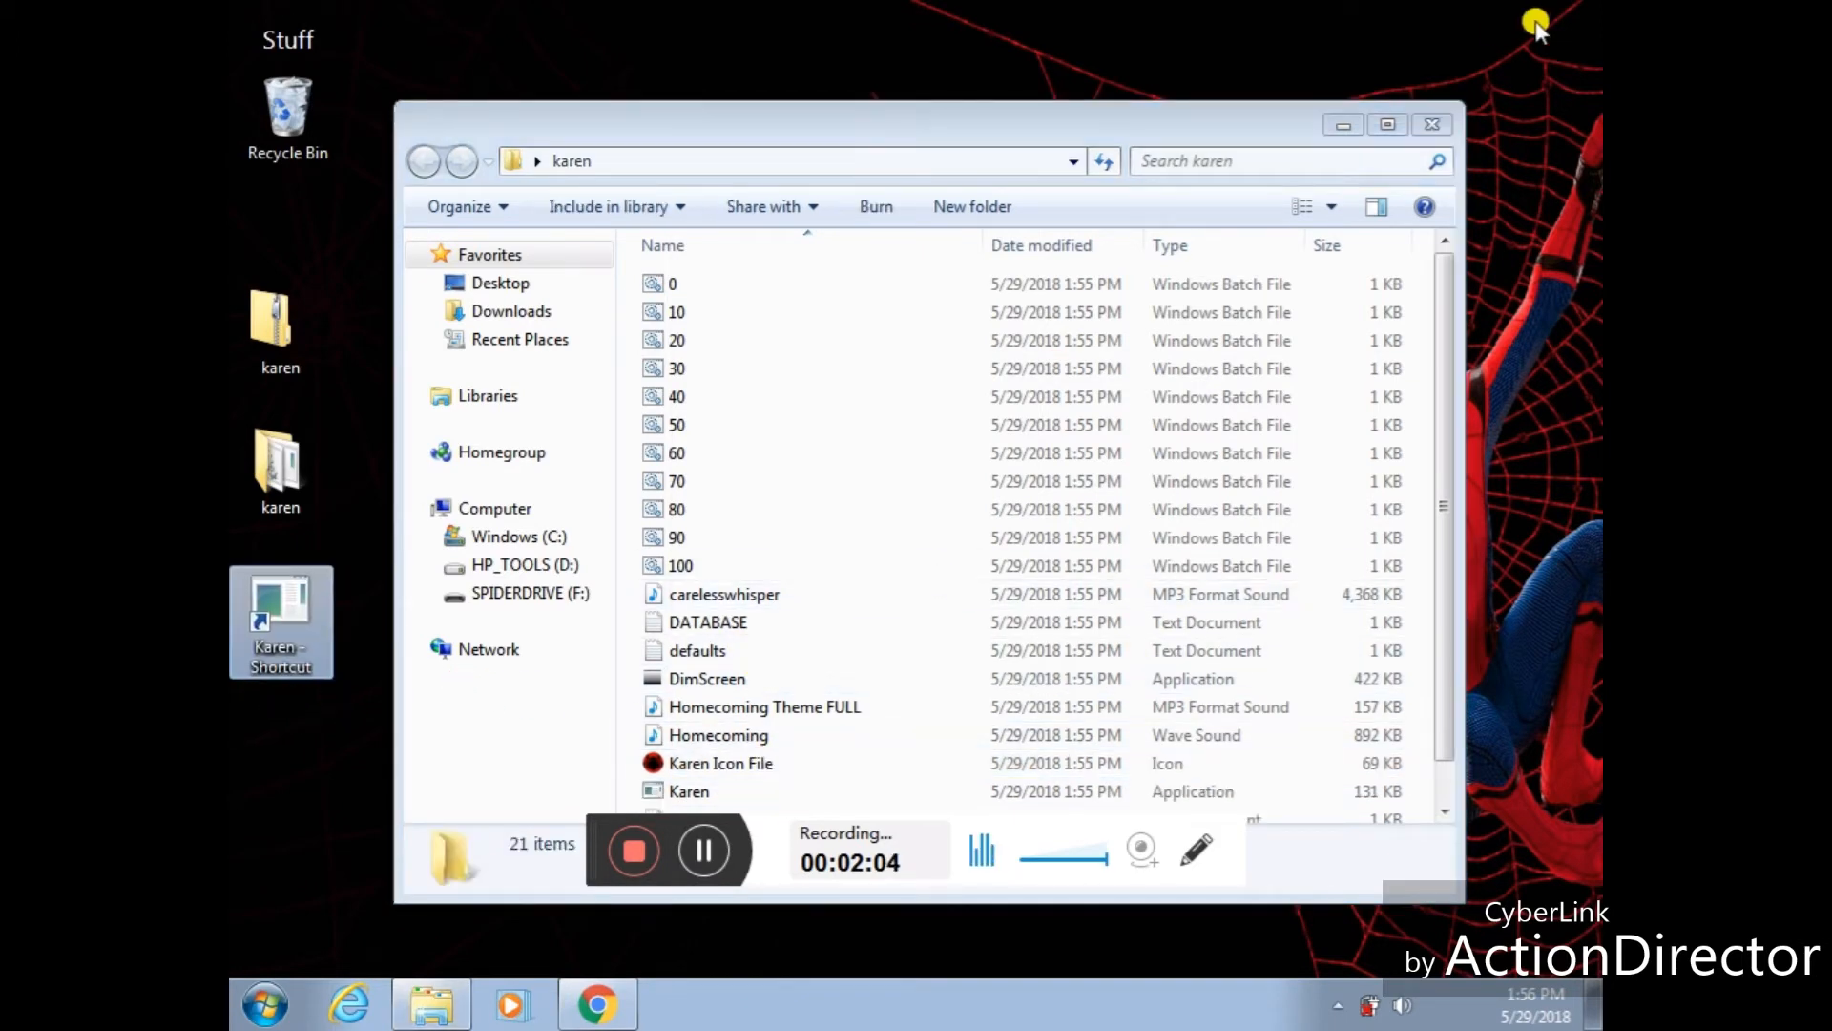
left_click(1432, 124)
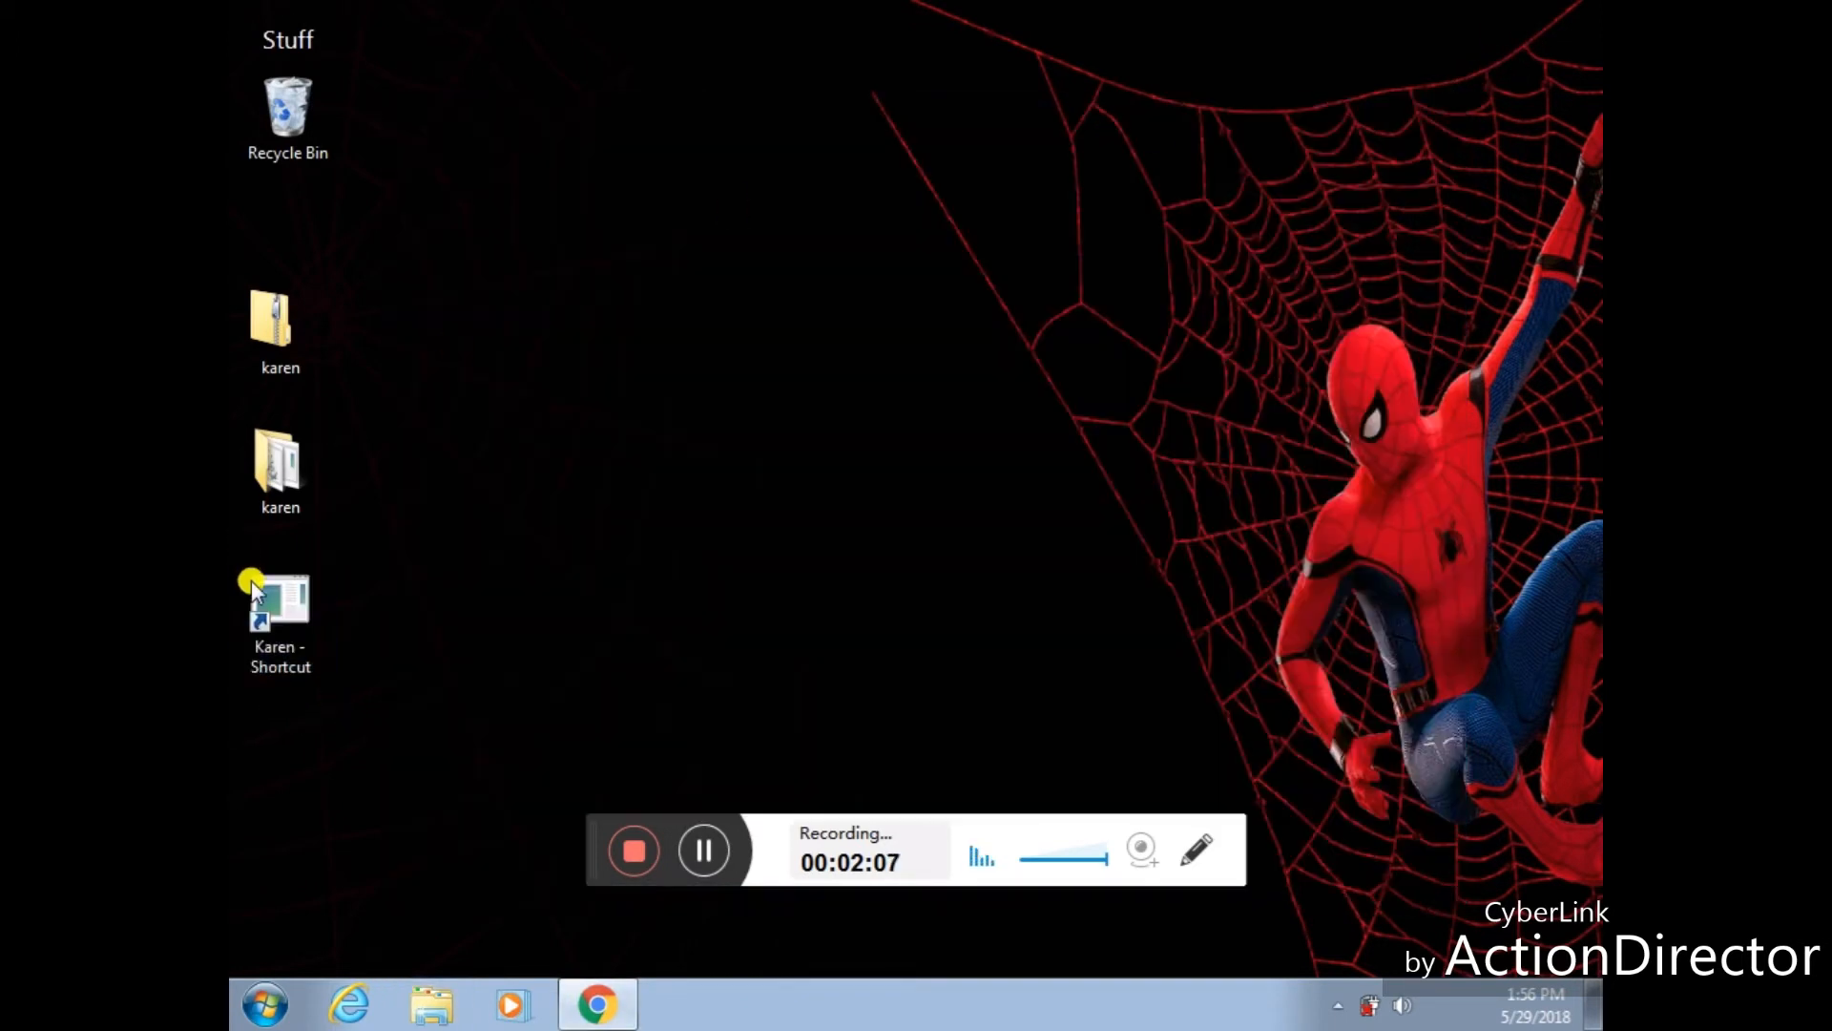
Move the Karen shortcut to the middle of the desktop and rename it to Karen
left_click_drag(271, 620, 1000, 506)
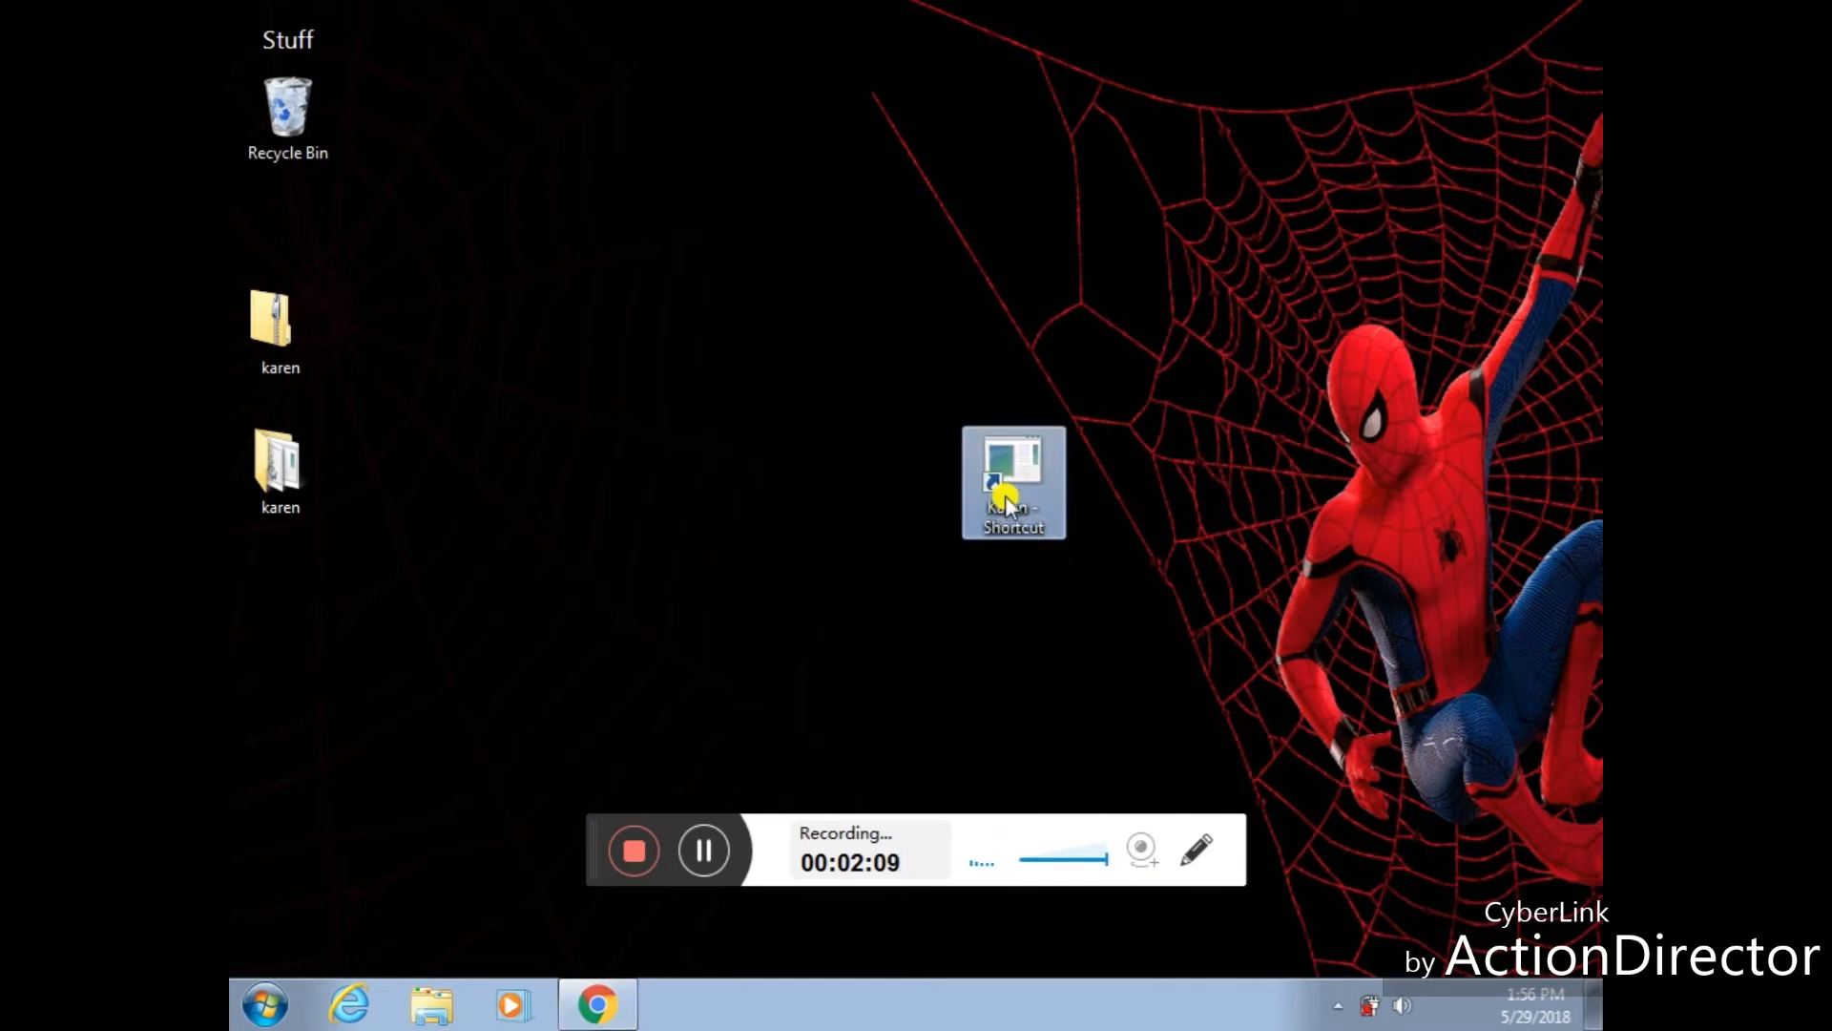
right_click(1005, 495)
left_click(1126, 916)
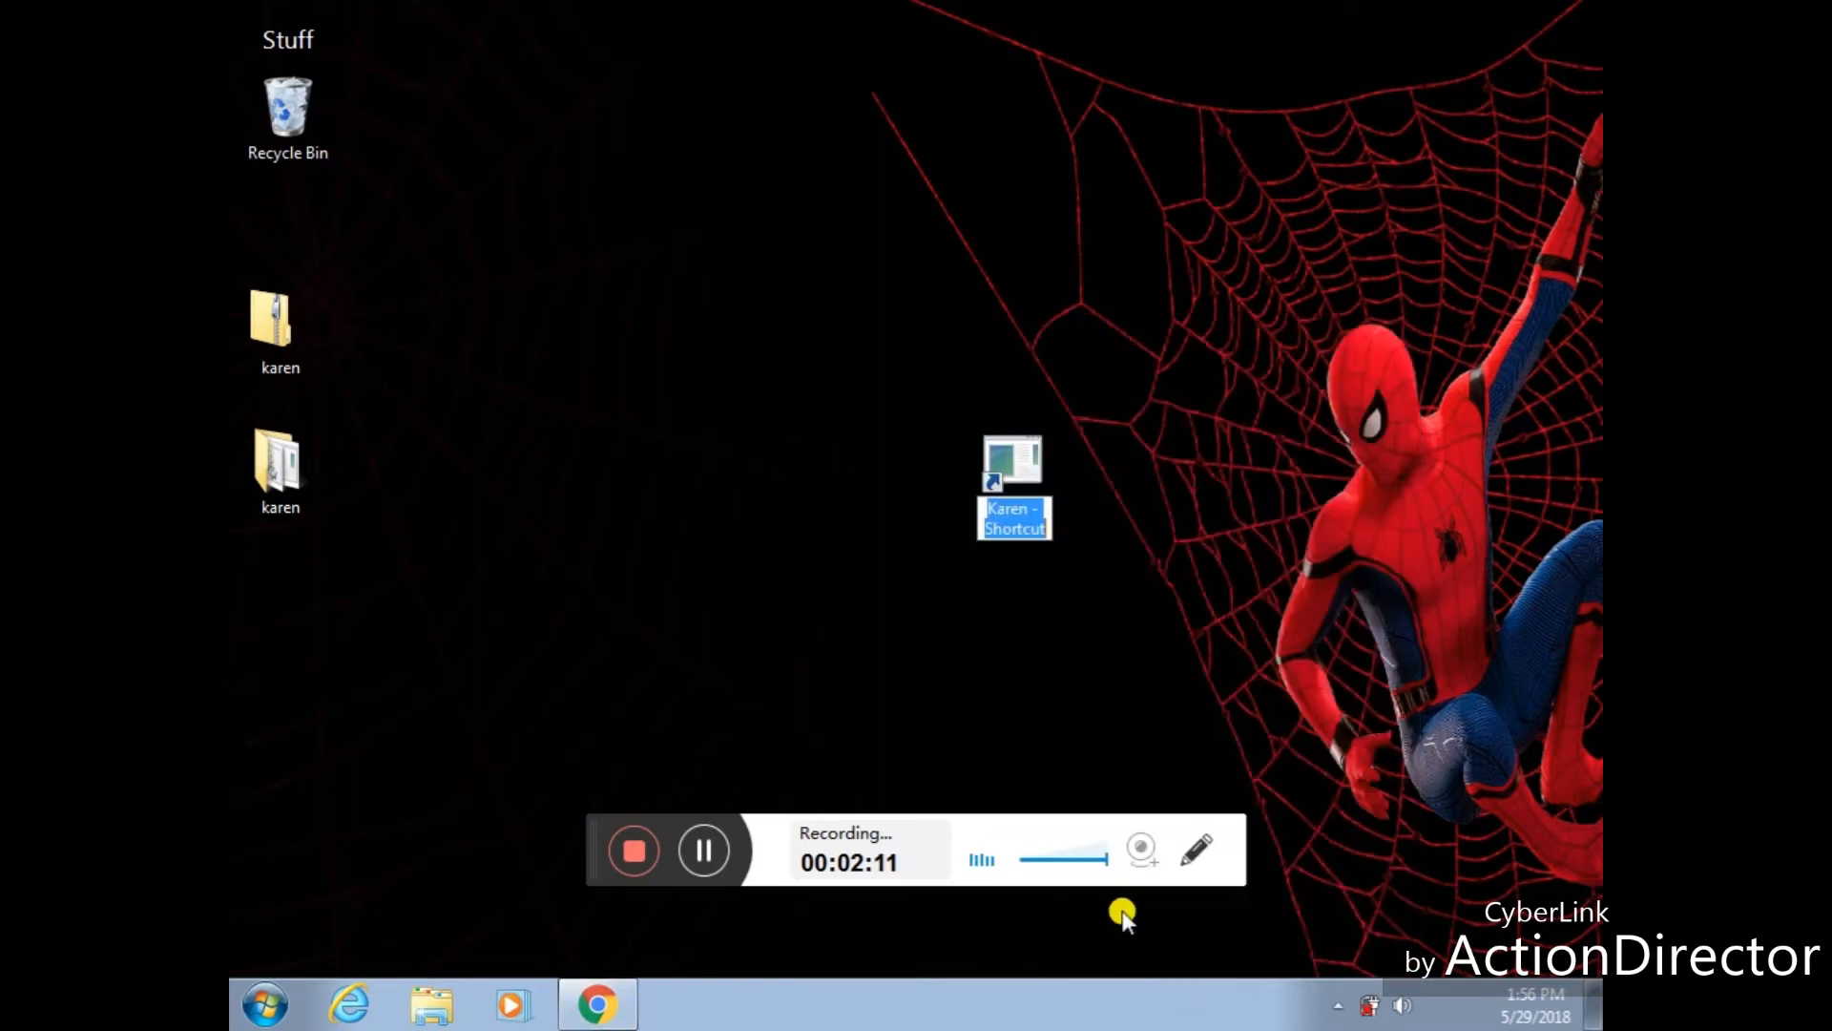
key("BackSpace")
key("BackSpace")
key("BackSpace")
key("BackSpace")
key("BackSpace")
key("BackSpace")
key("BackSpace")
key("BackSpace")
key("BackSpace")
key("BackSpace")
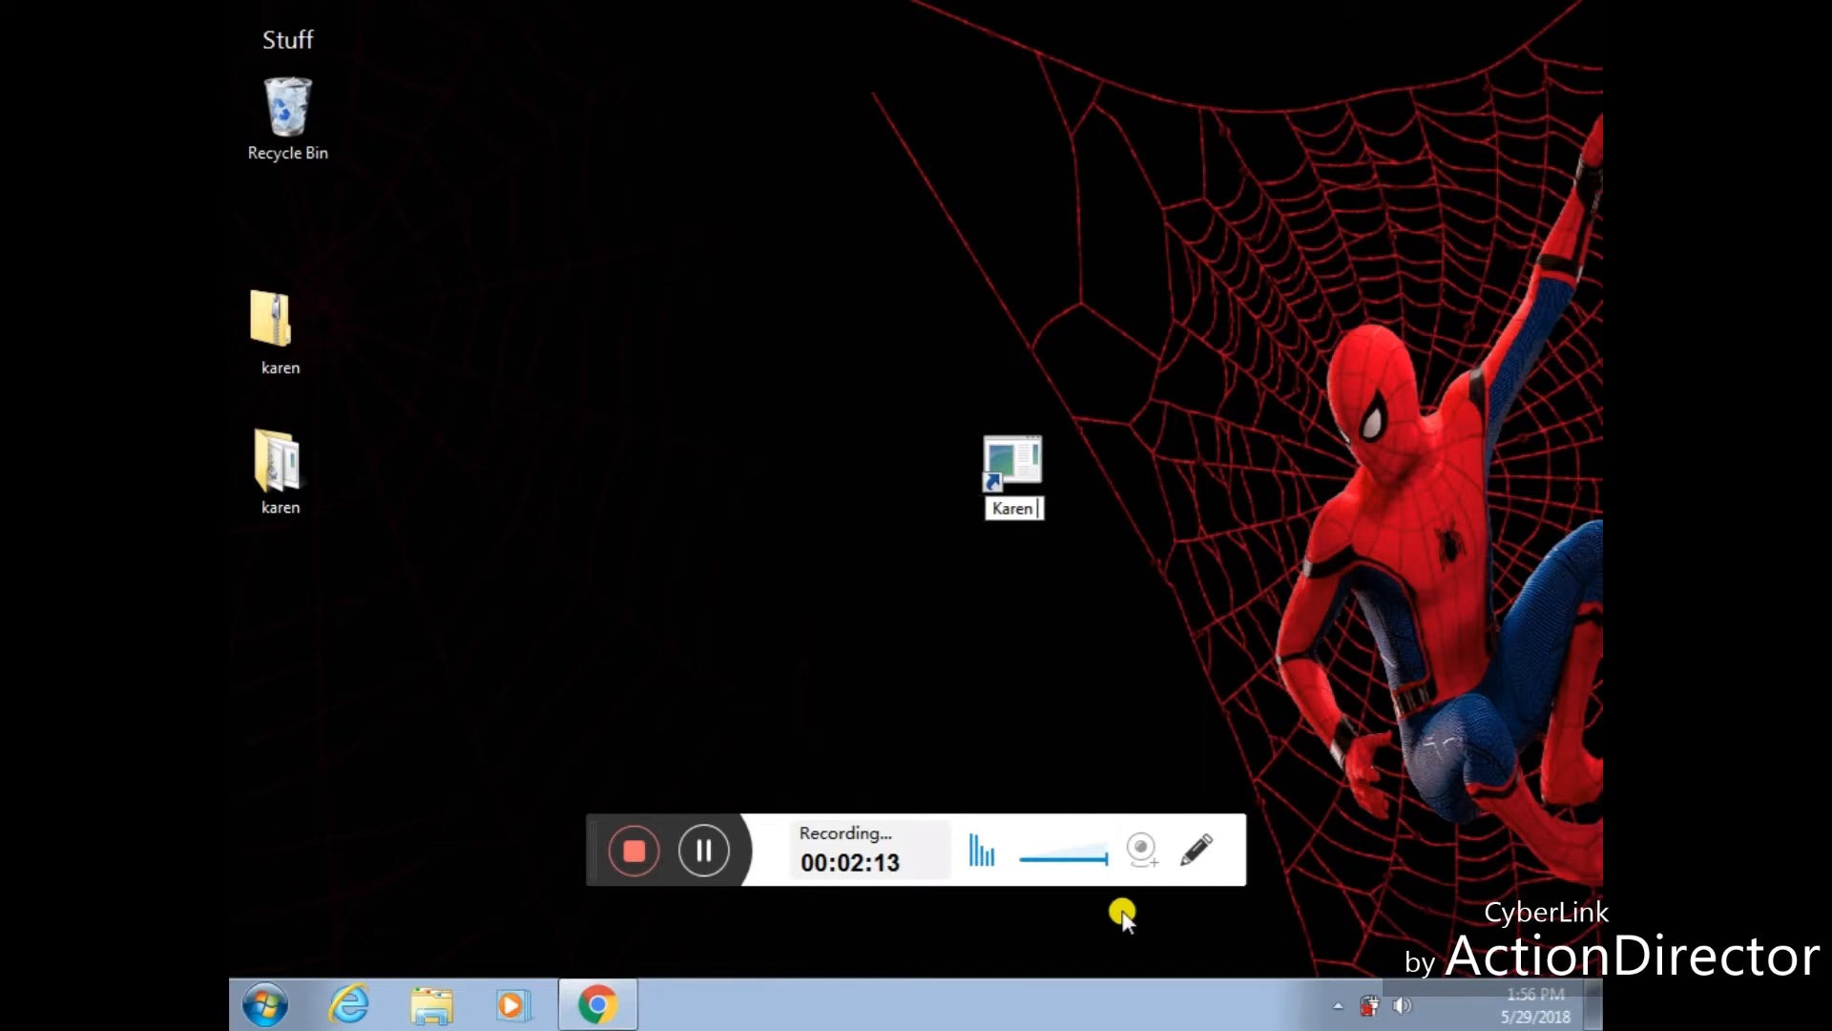
key("Return")
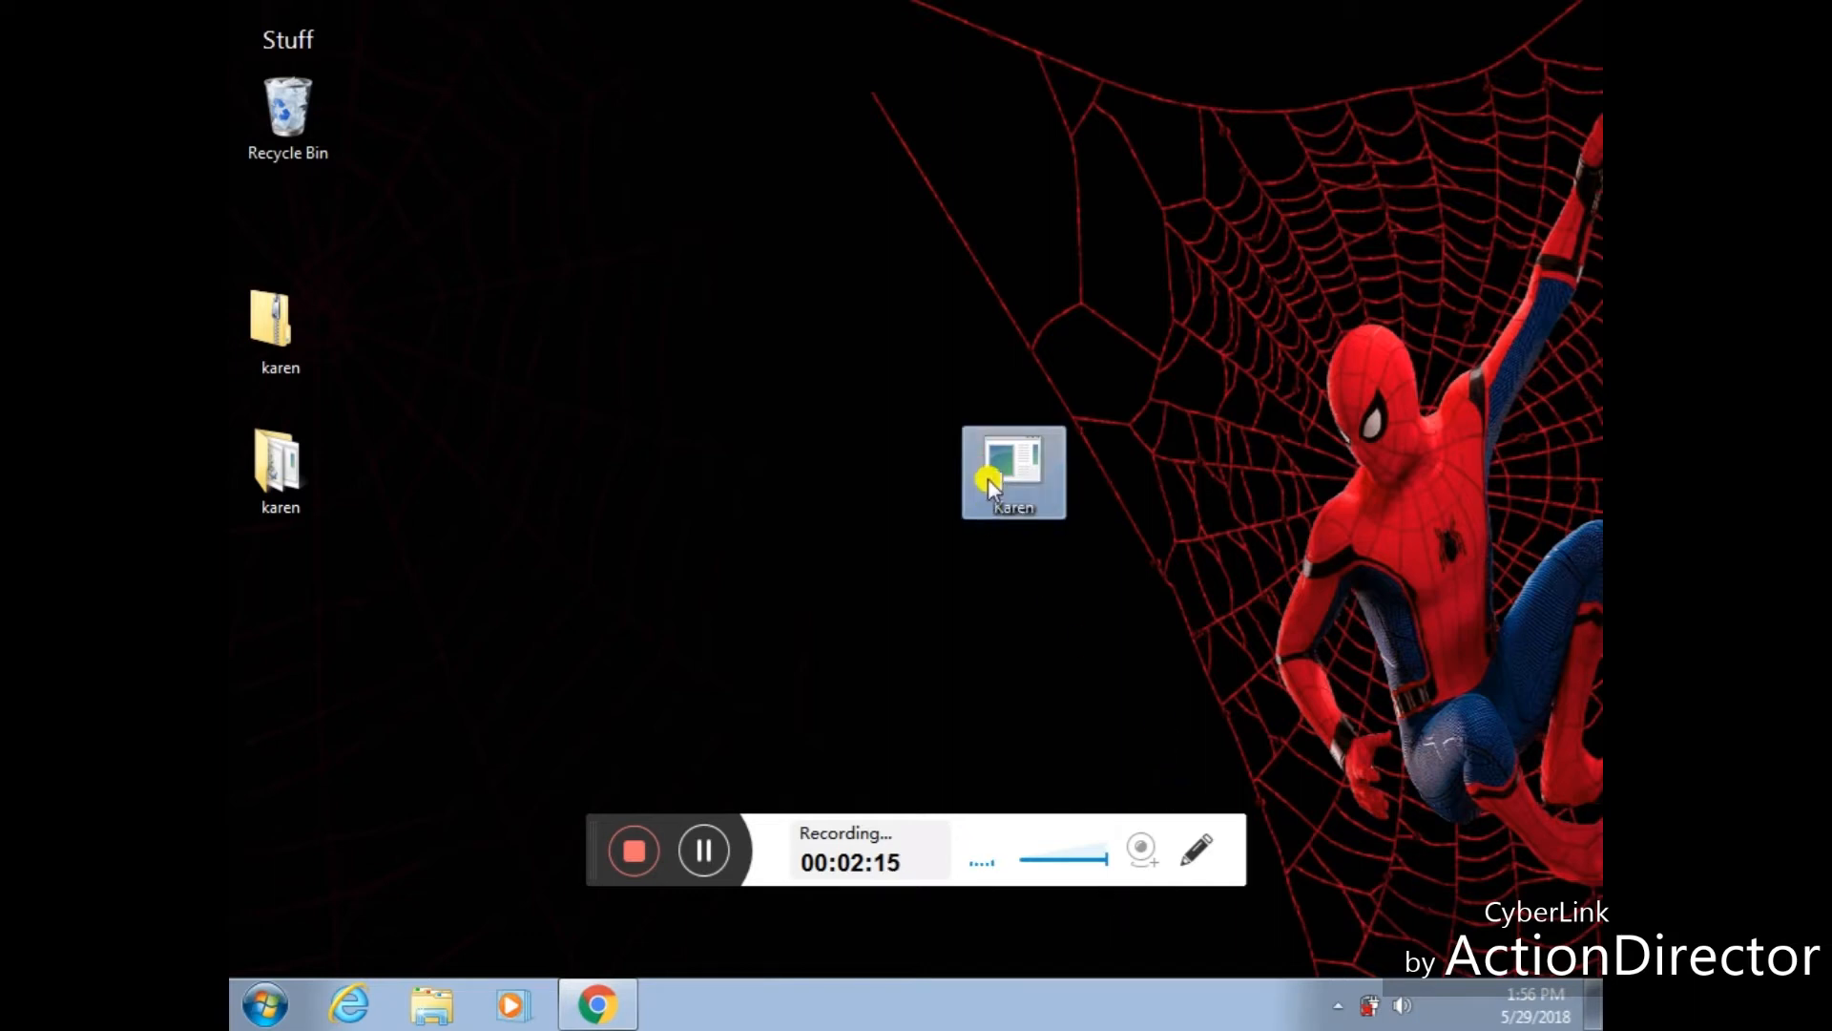
Open the Karen desktop shortcut's icon settings and browse for a different icon file
right_click(1053, 462)
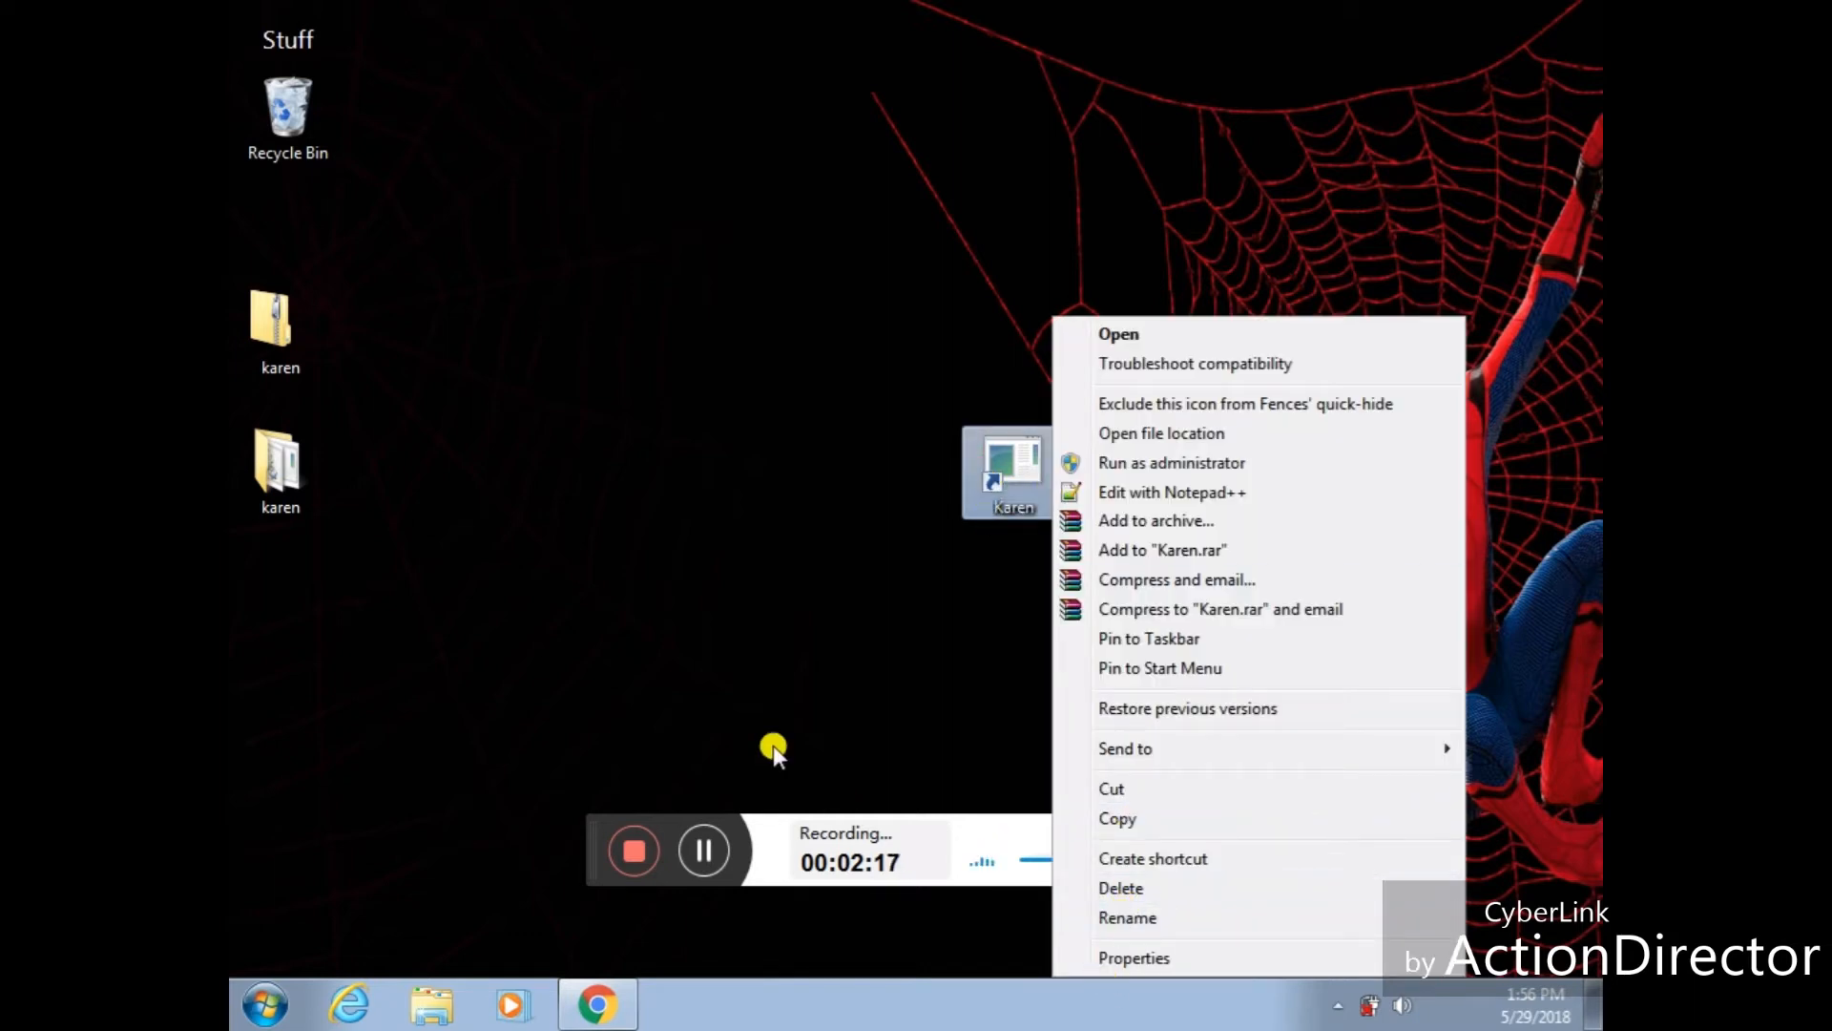
left_click(1127, 958)
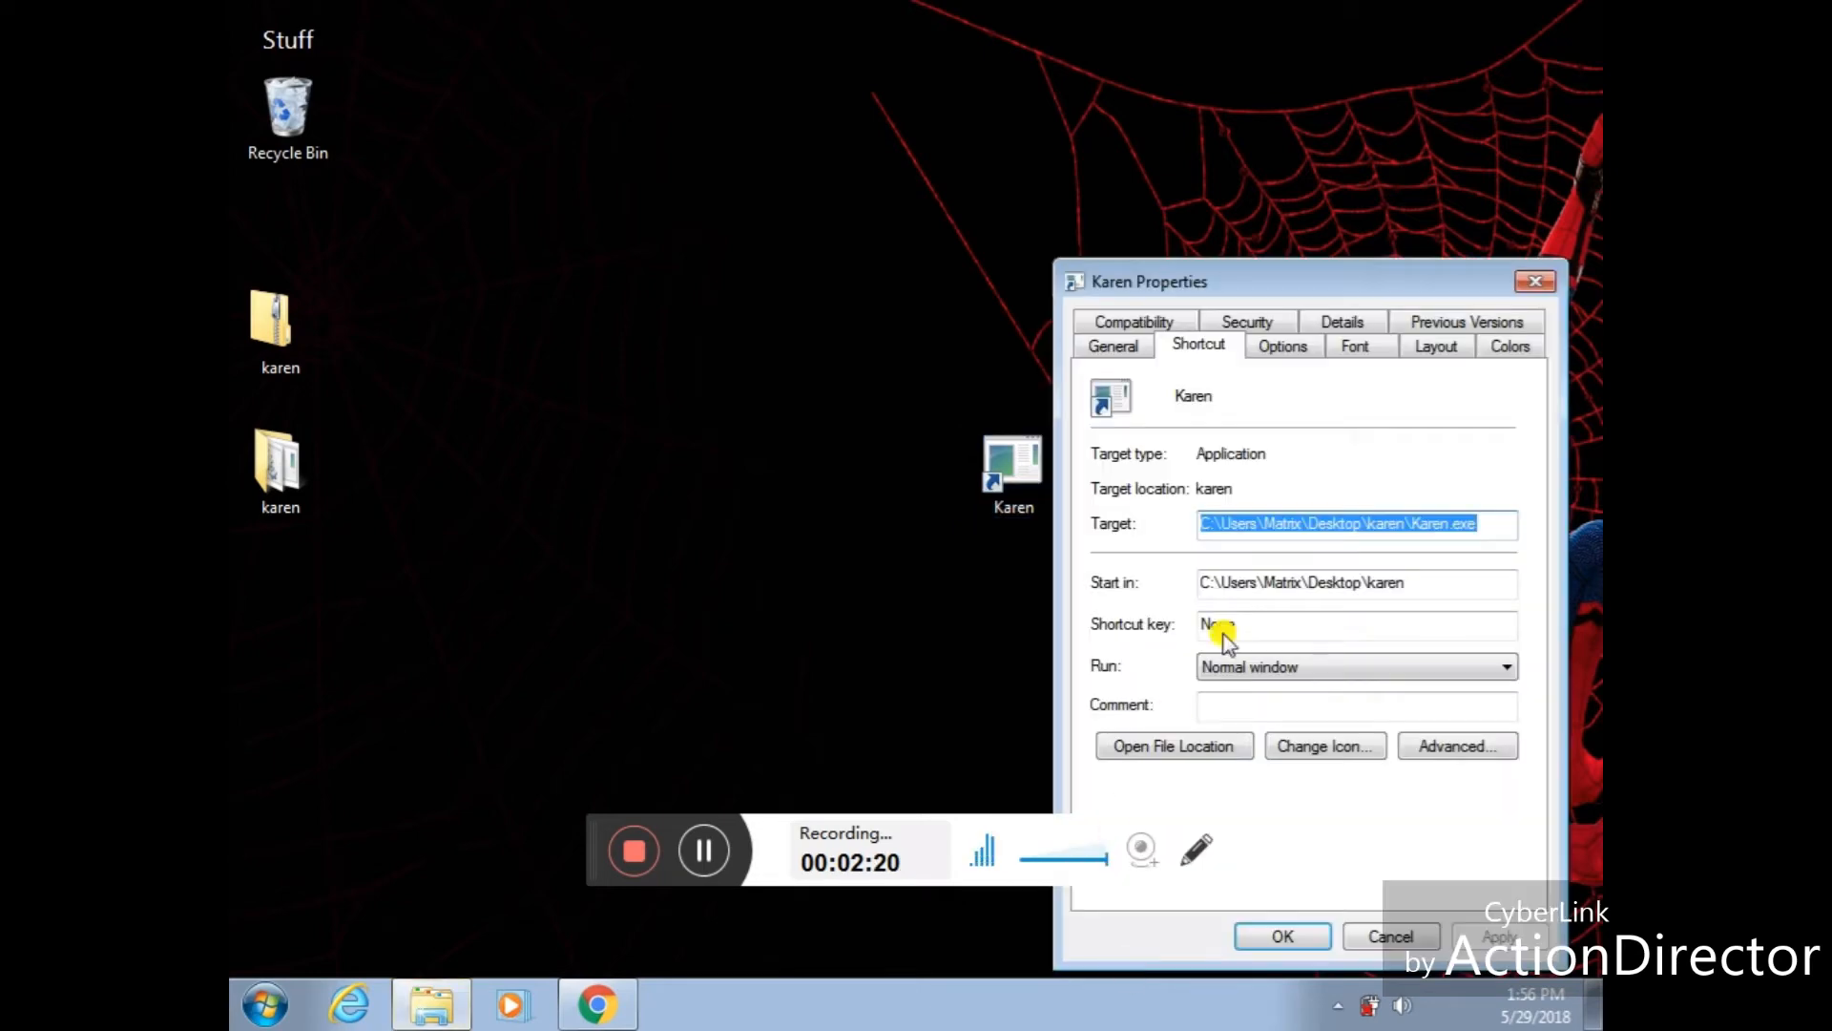
left_click(1327, 744)
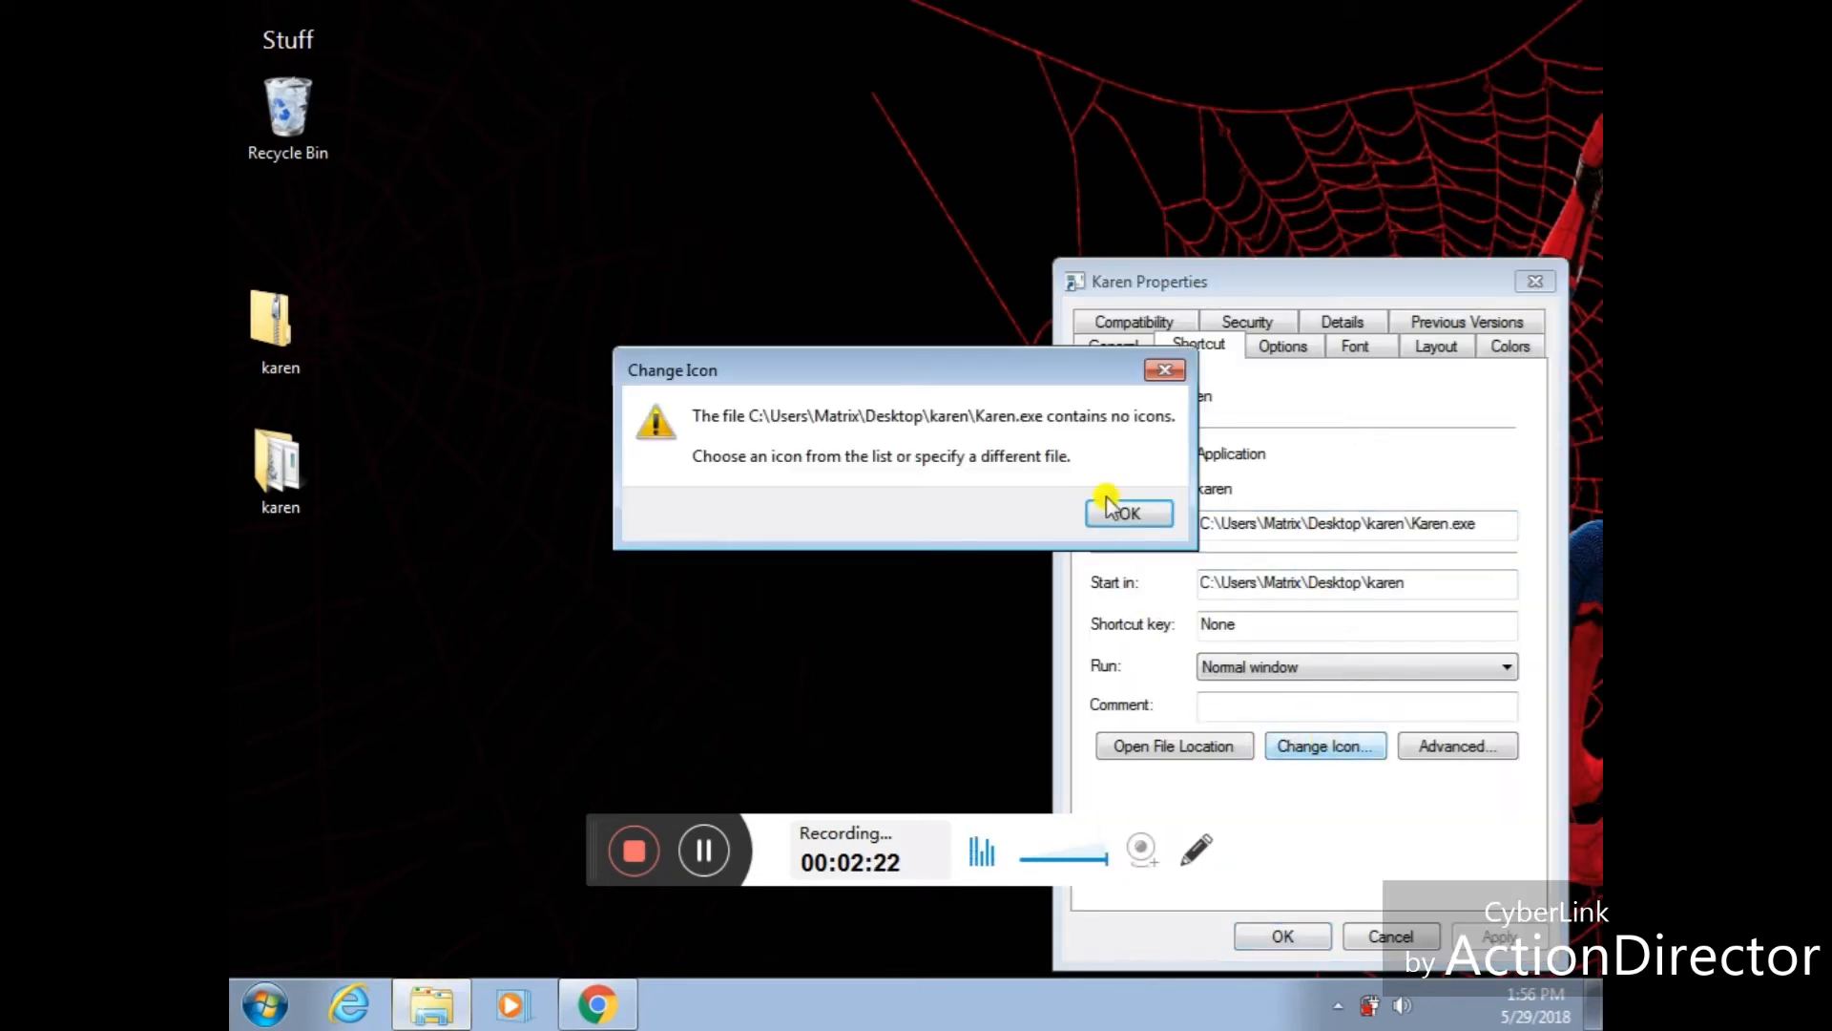
left_click(1109, 520)
left_click(1470, 477)
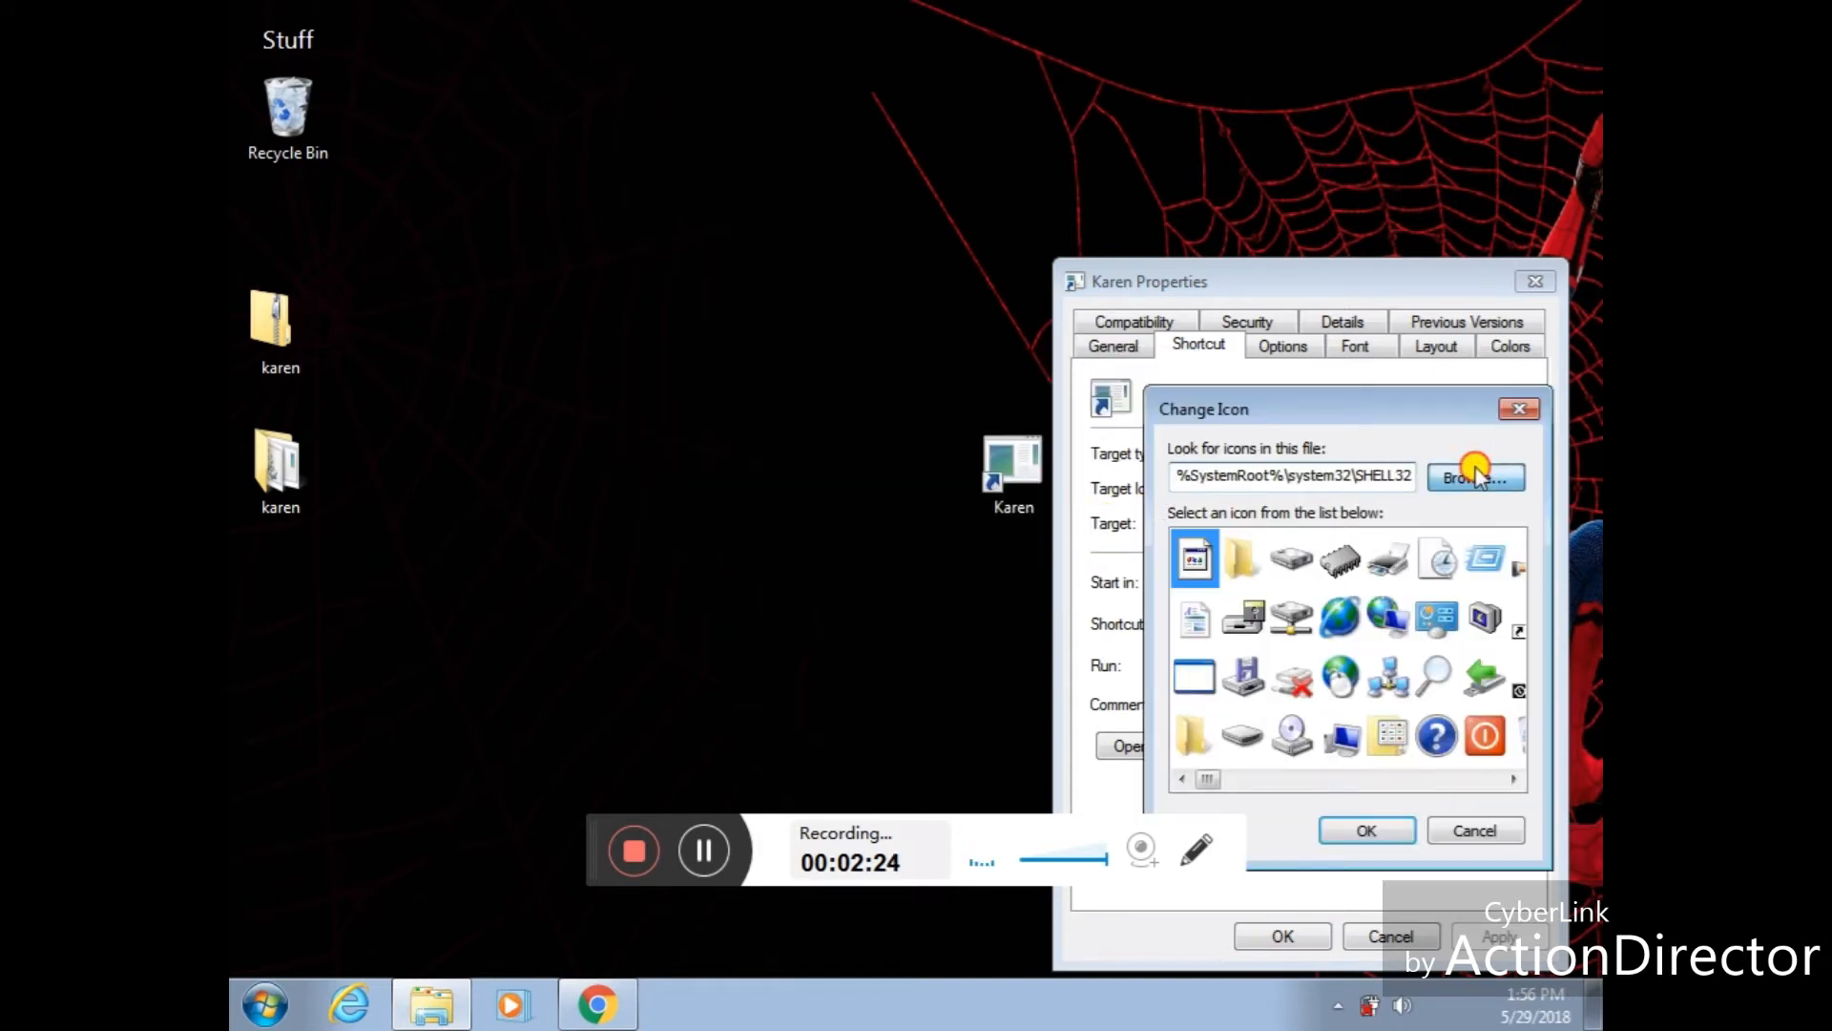
Choose Karen Icon File from the karen folder on the desktop and apply it as the shortcut's icon
left_click(703, 472)
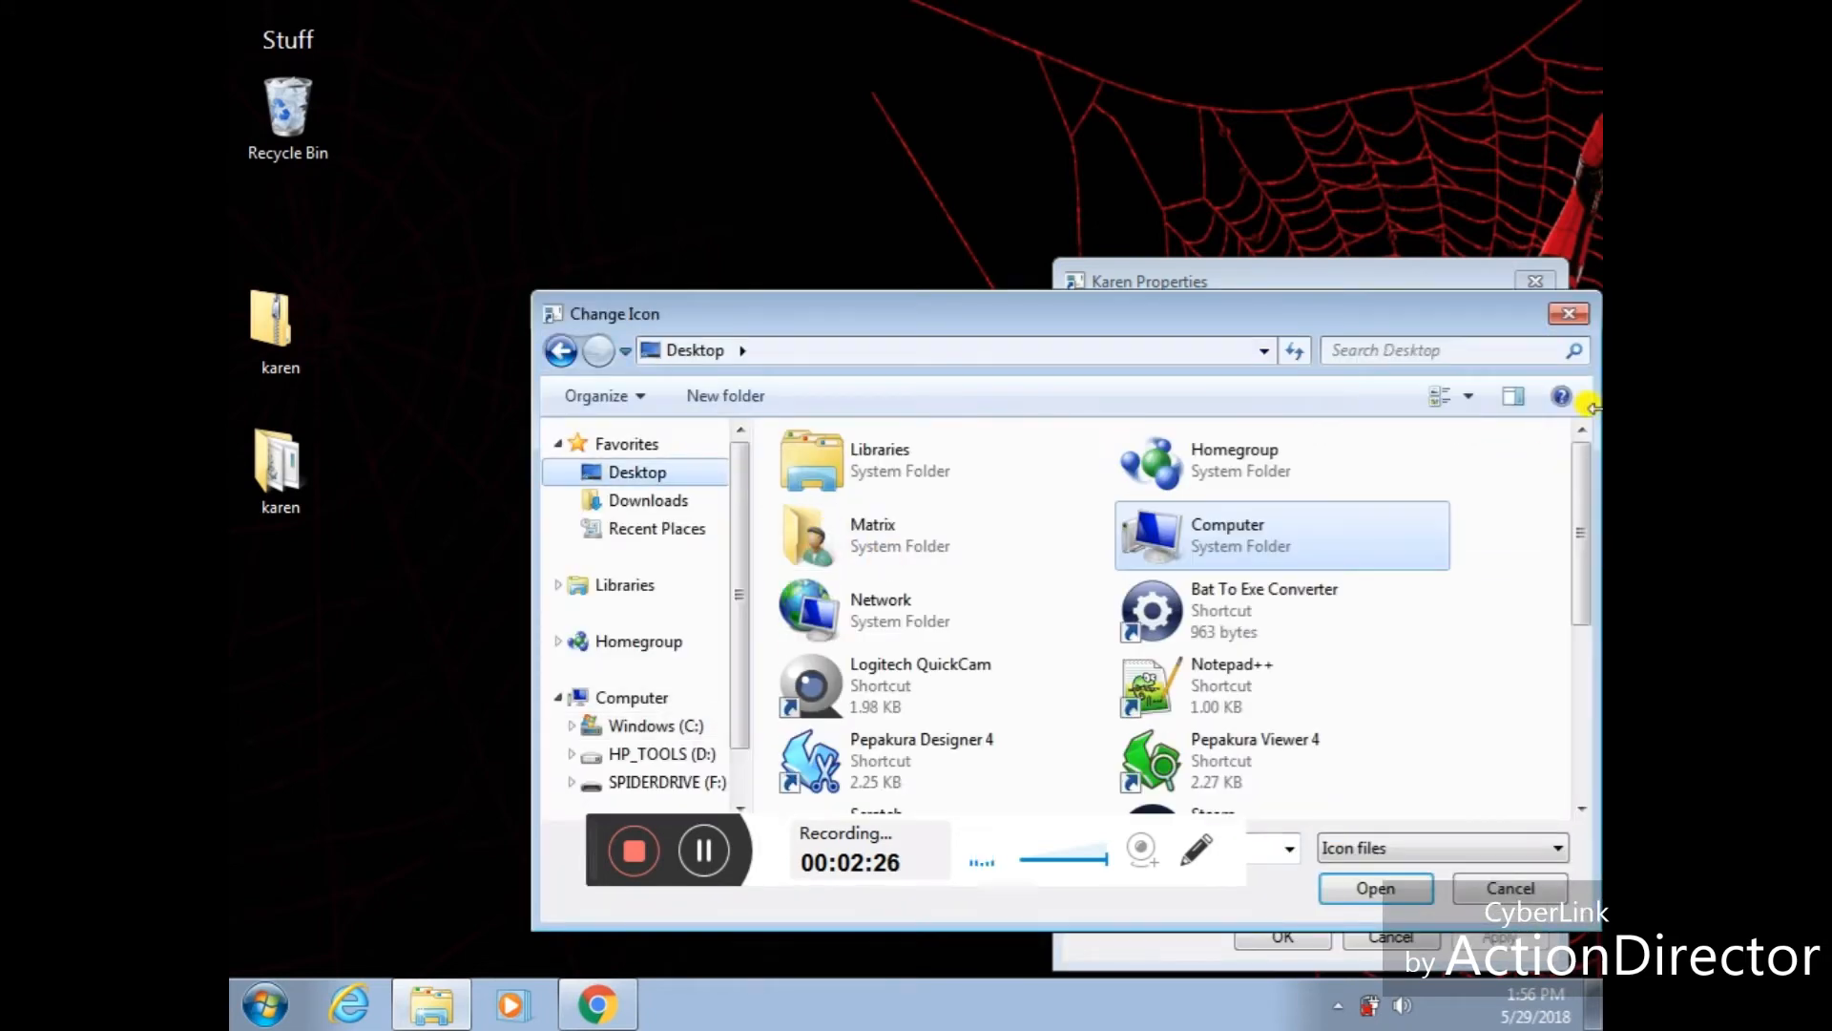
scroll(1566, 584, "down", 2)
scroll(1566, 584, "down", 3)
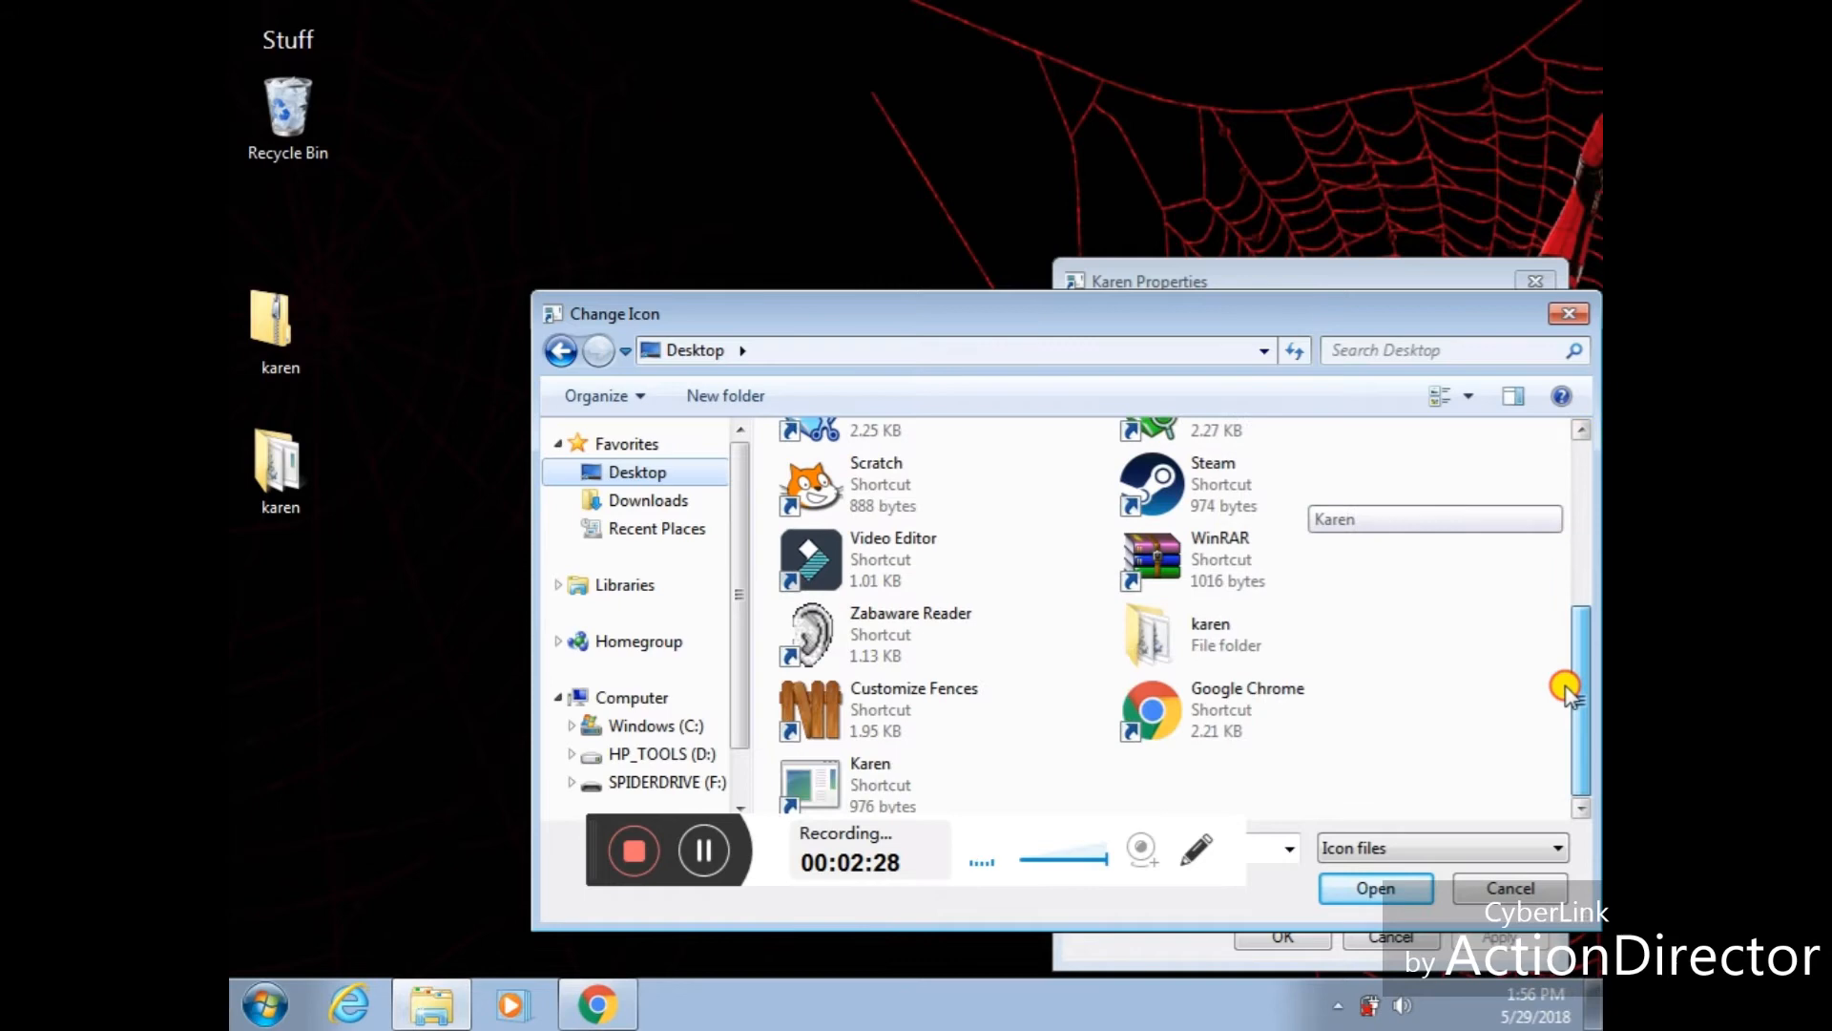
double_click(1301, 650)
left_click(833, 506)
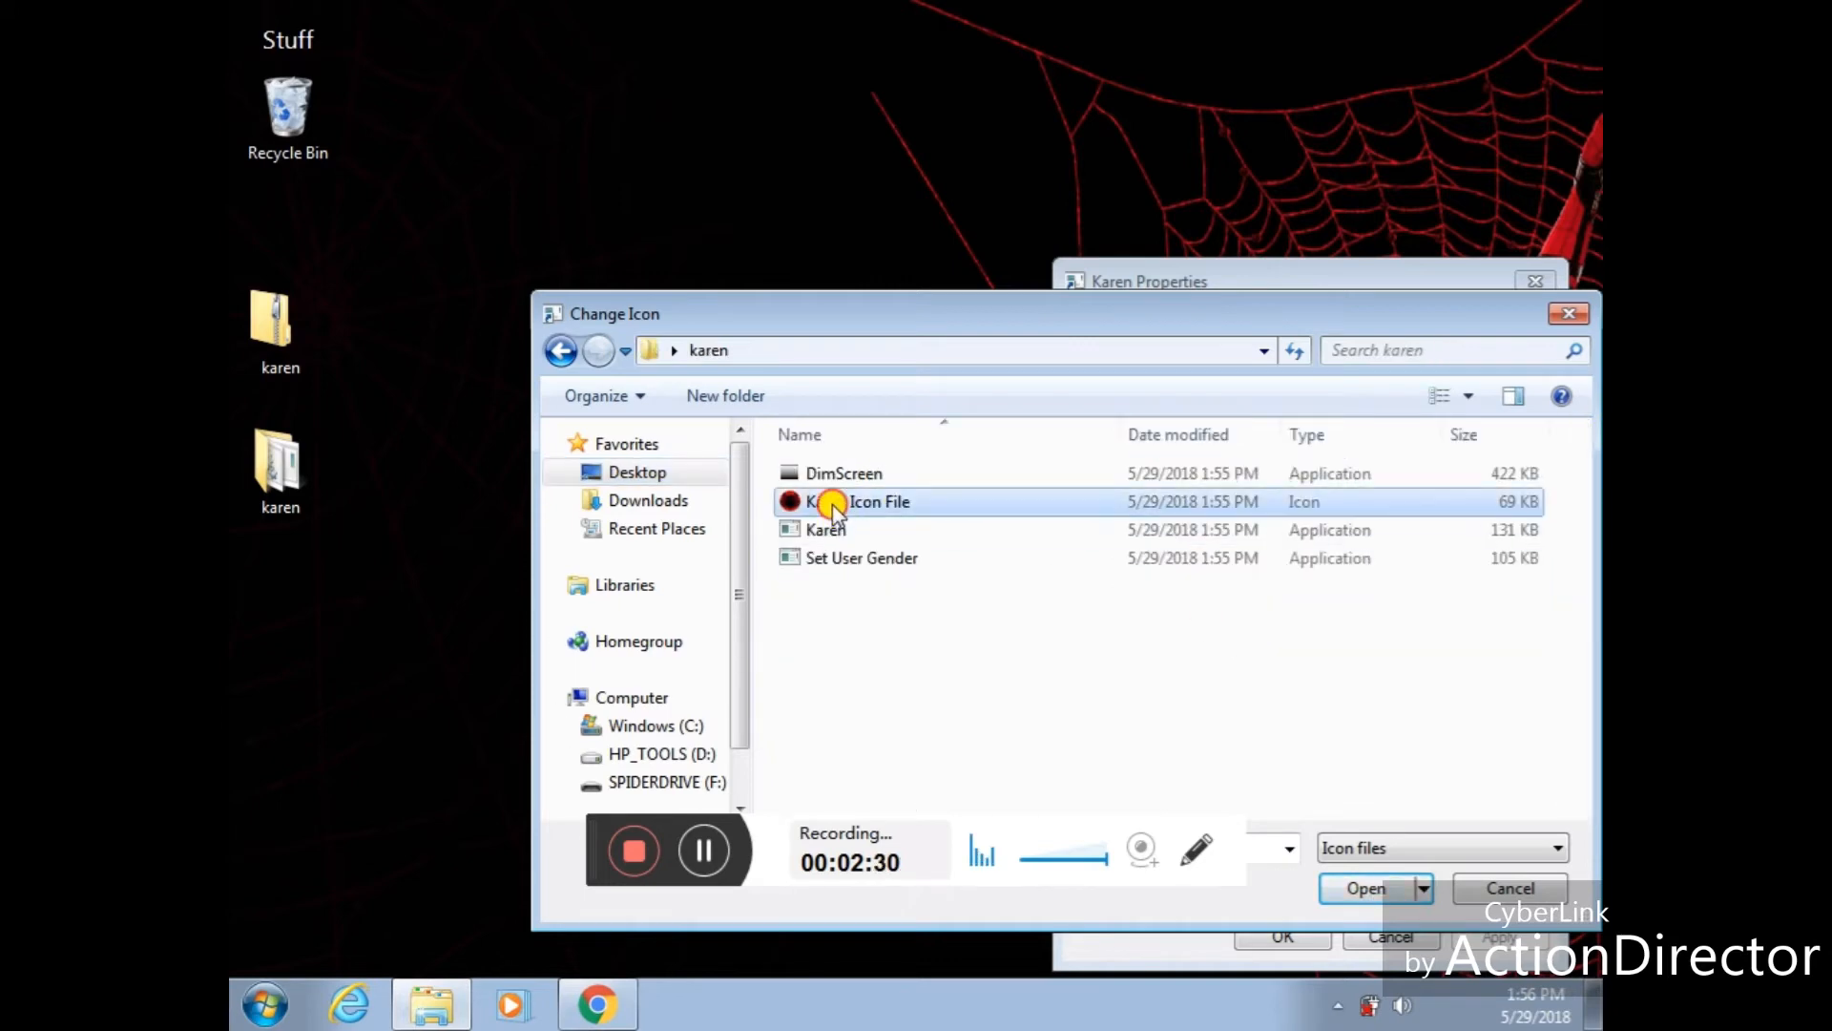
left_click(1363, 890)
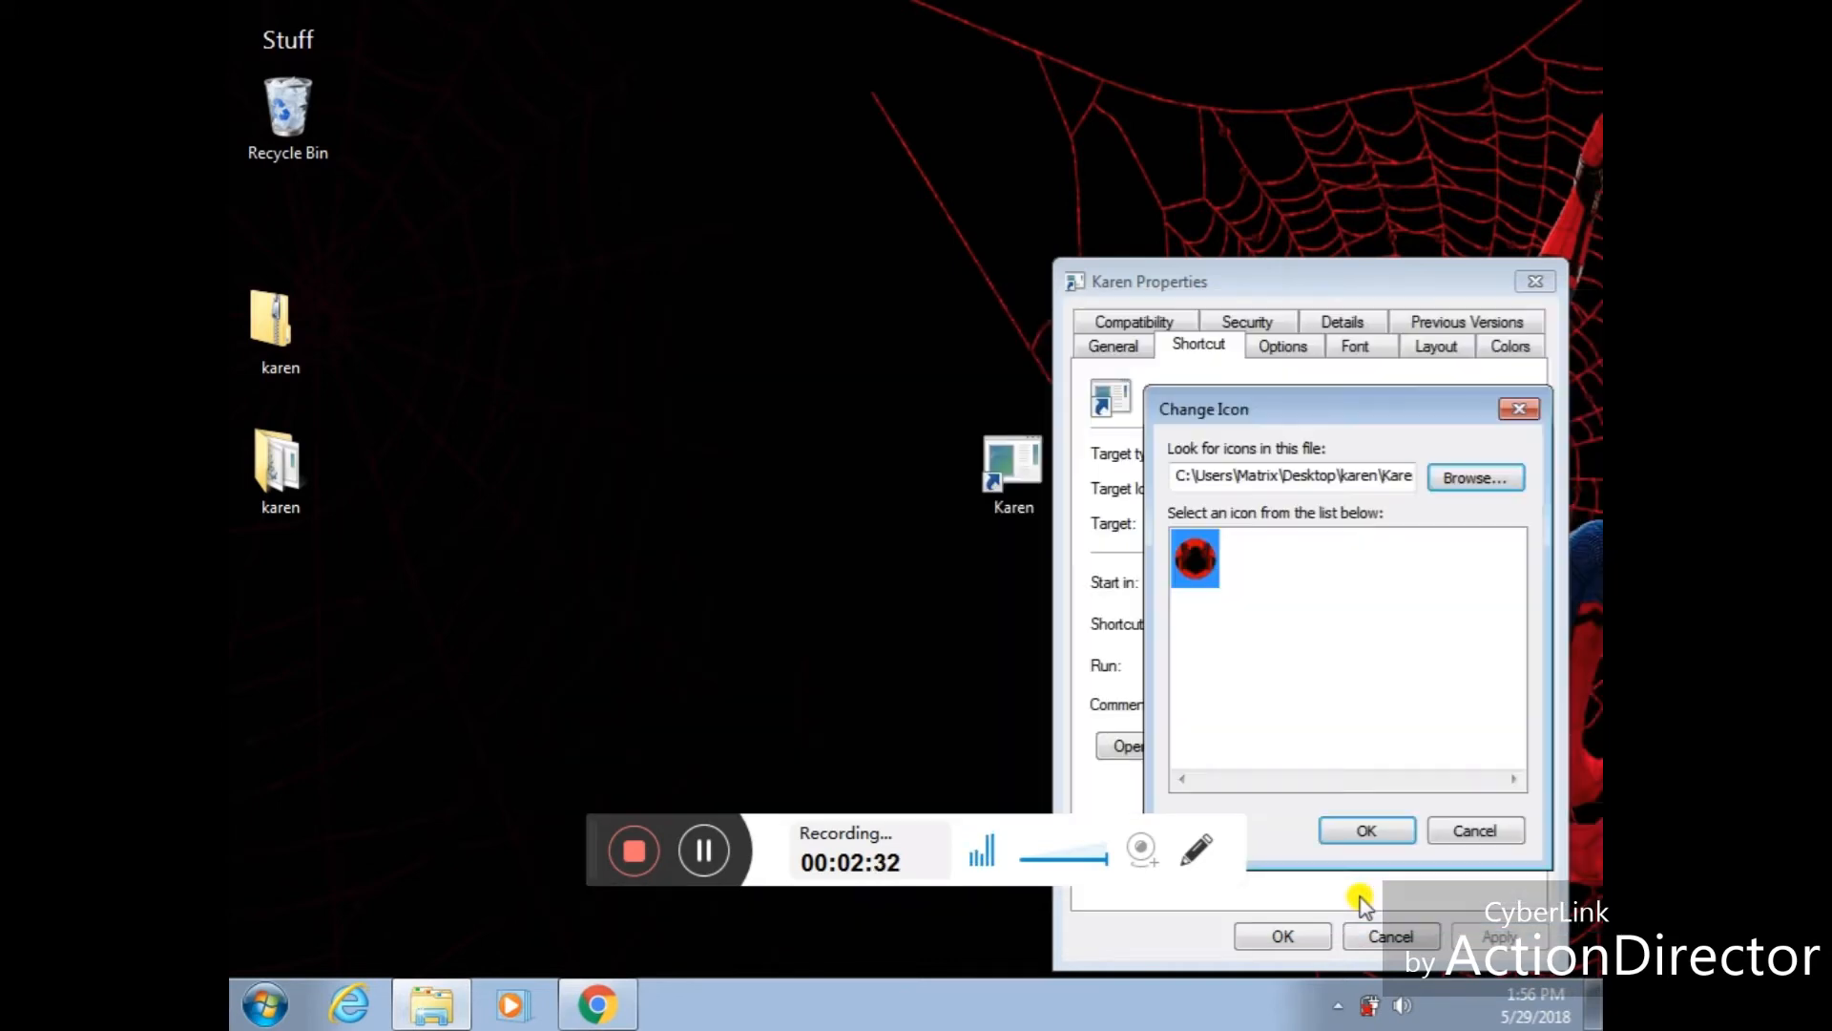
left_click(1363, 830)
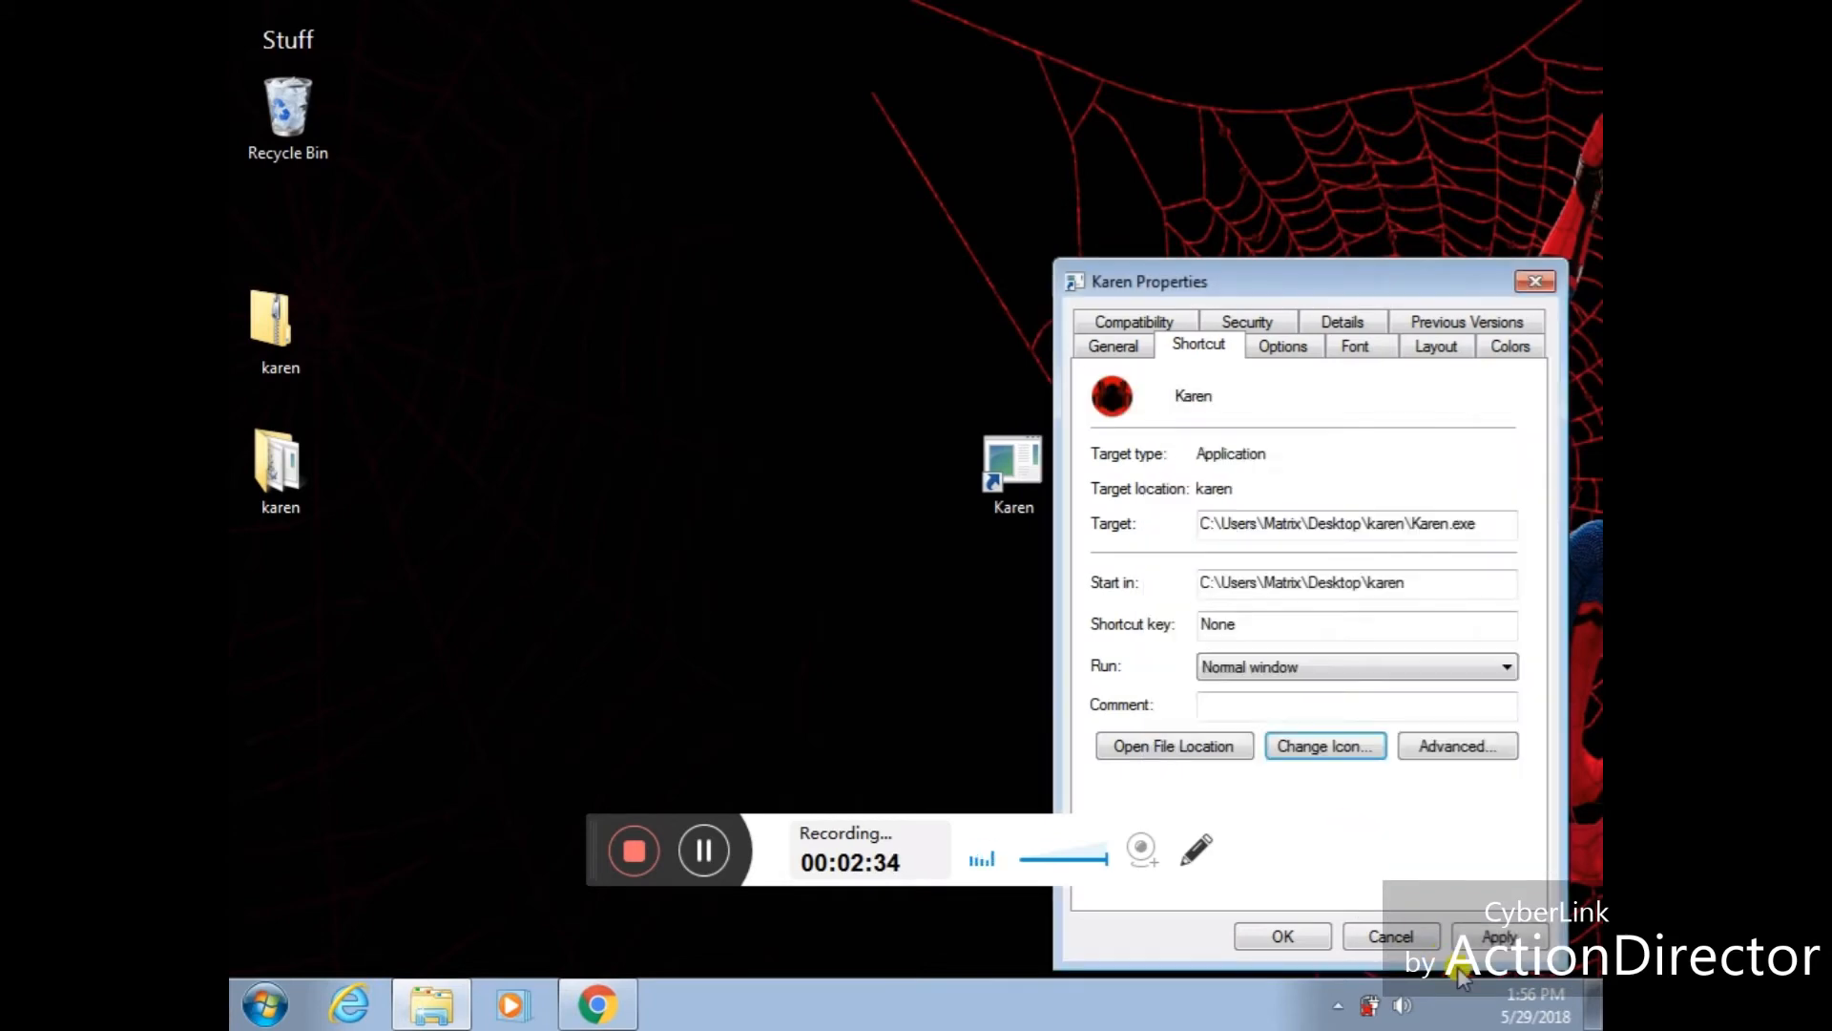
left_click(1489, 933)
left_click(1246, 935)
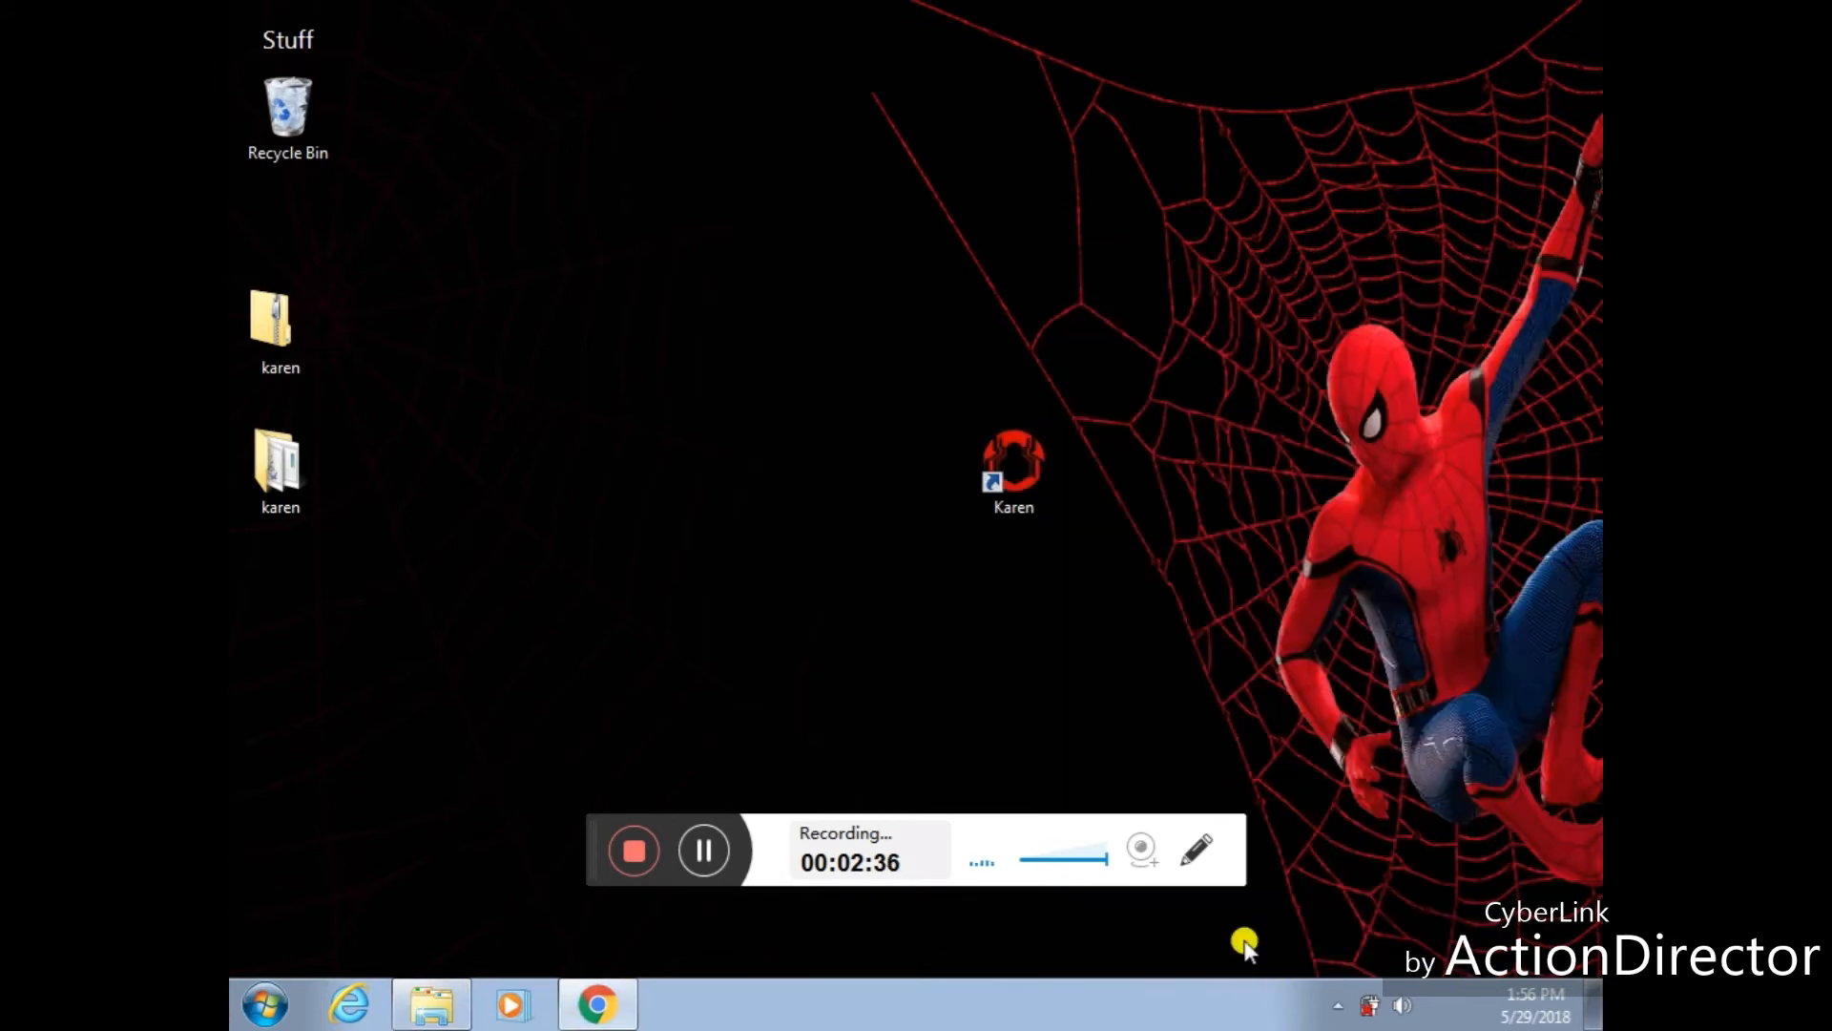
Move the Karen shortcut slightly lower on the desktop
left_click_drag(1030, 488, 1026, 603)
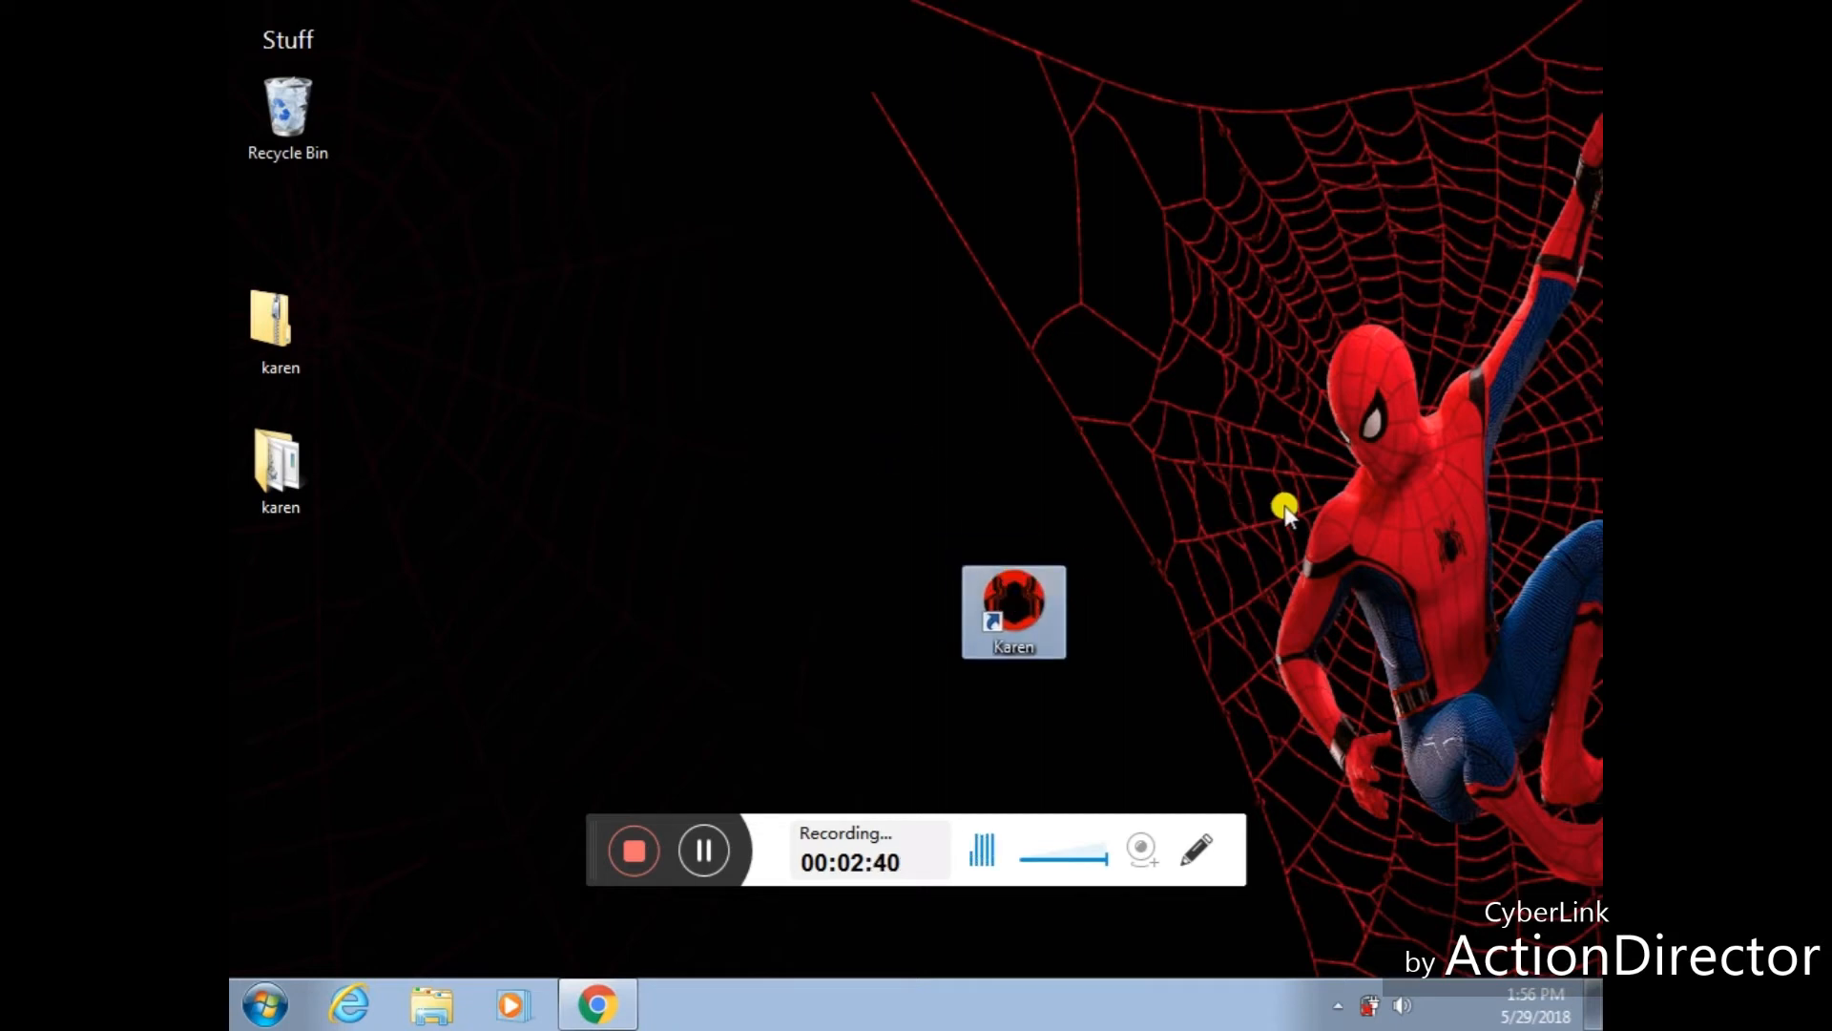
left_click(1407, 508)
right_click(1407, 508)
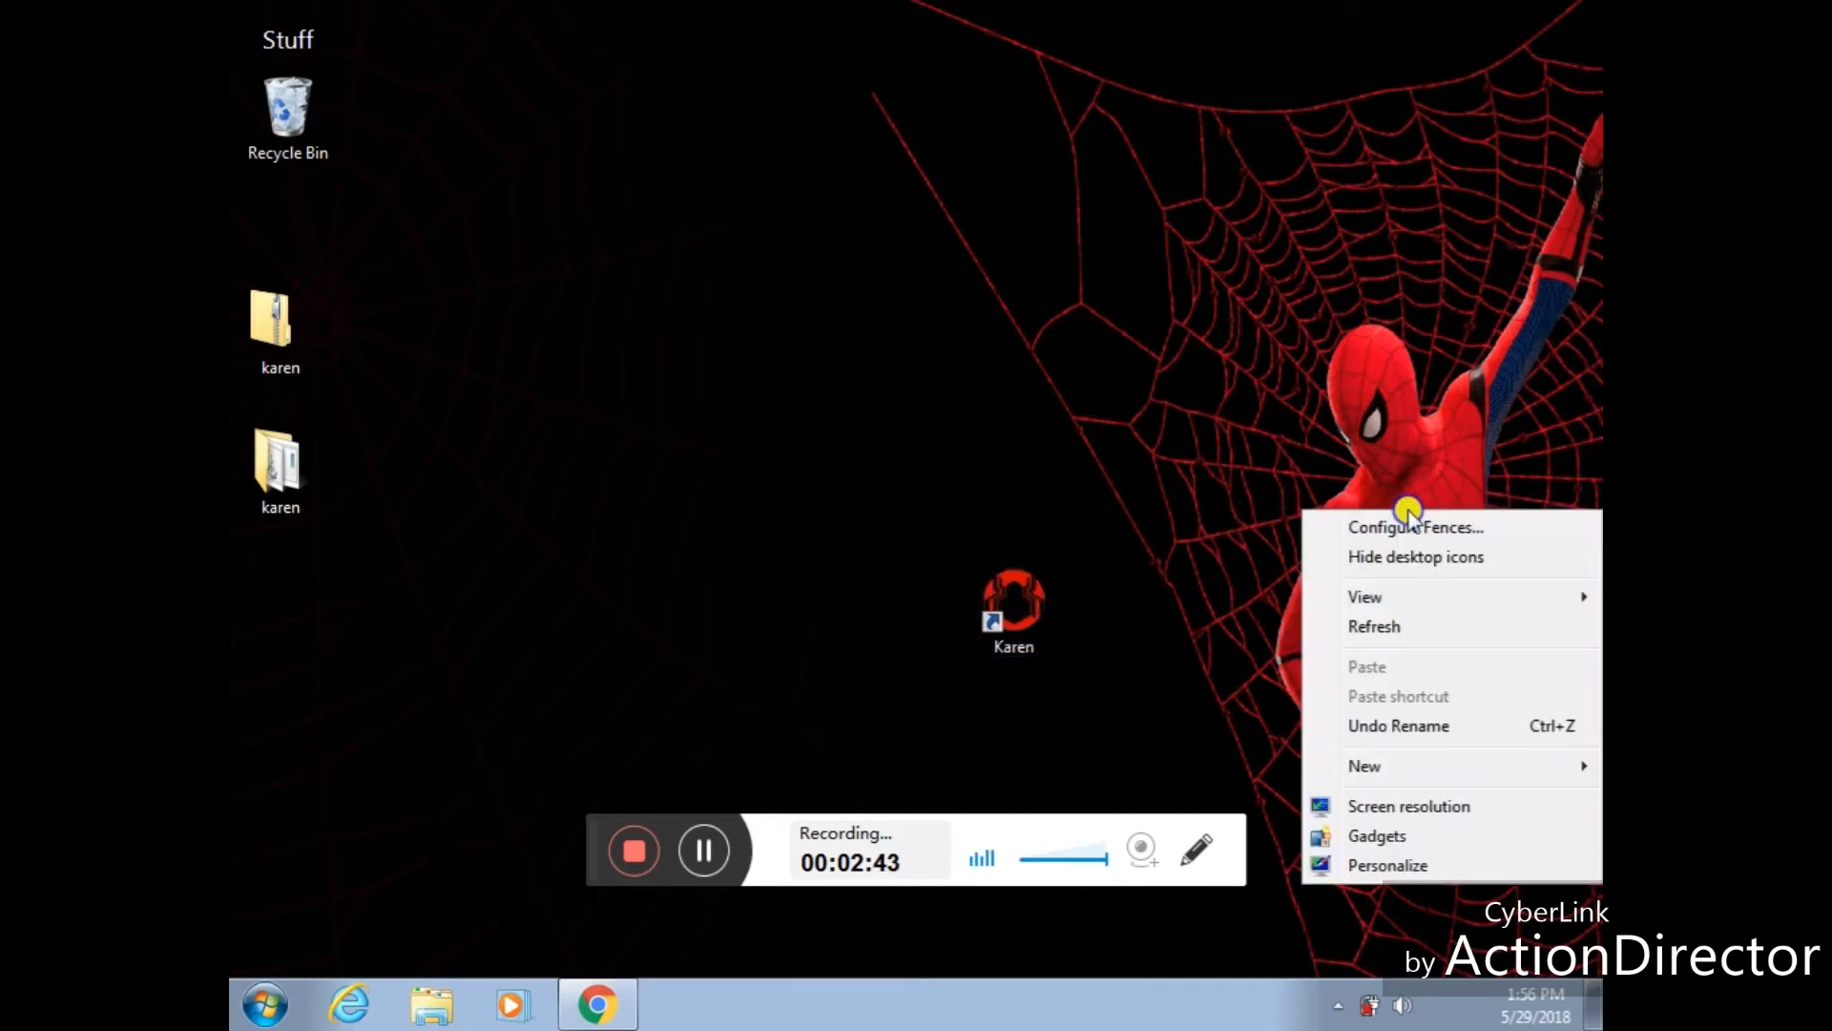
left_click(1403, 468)
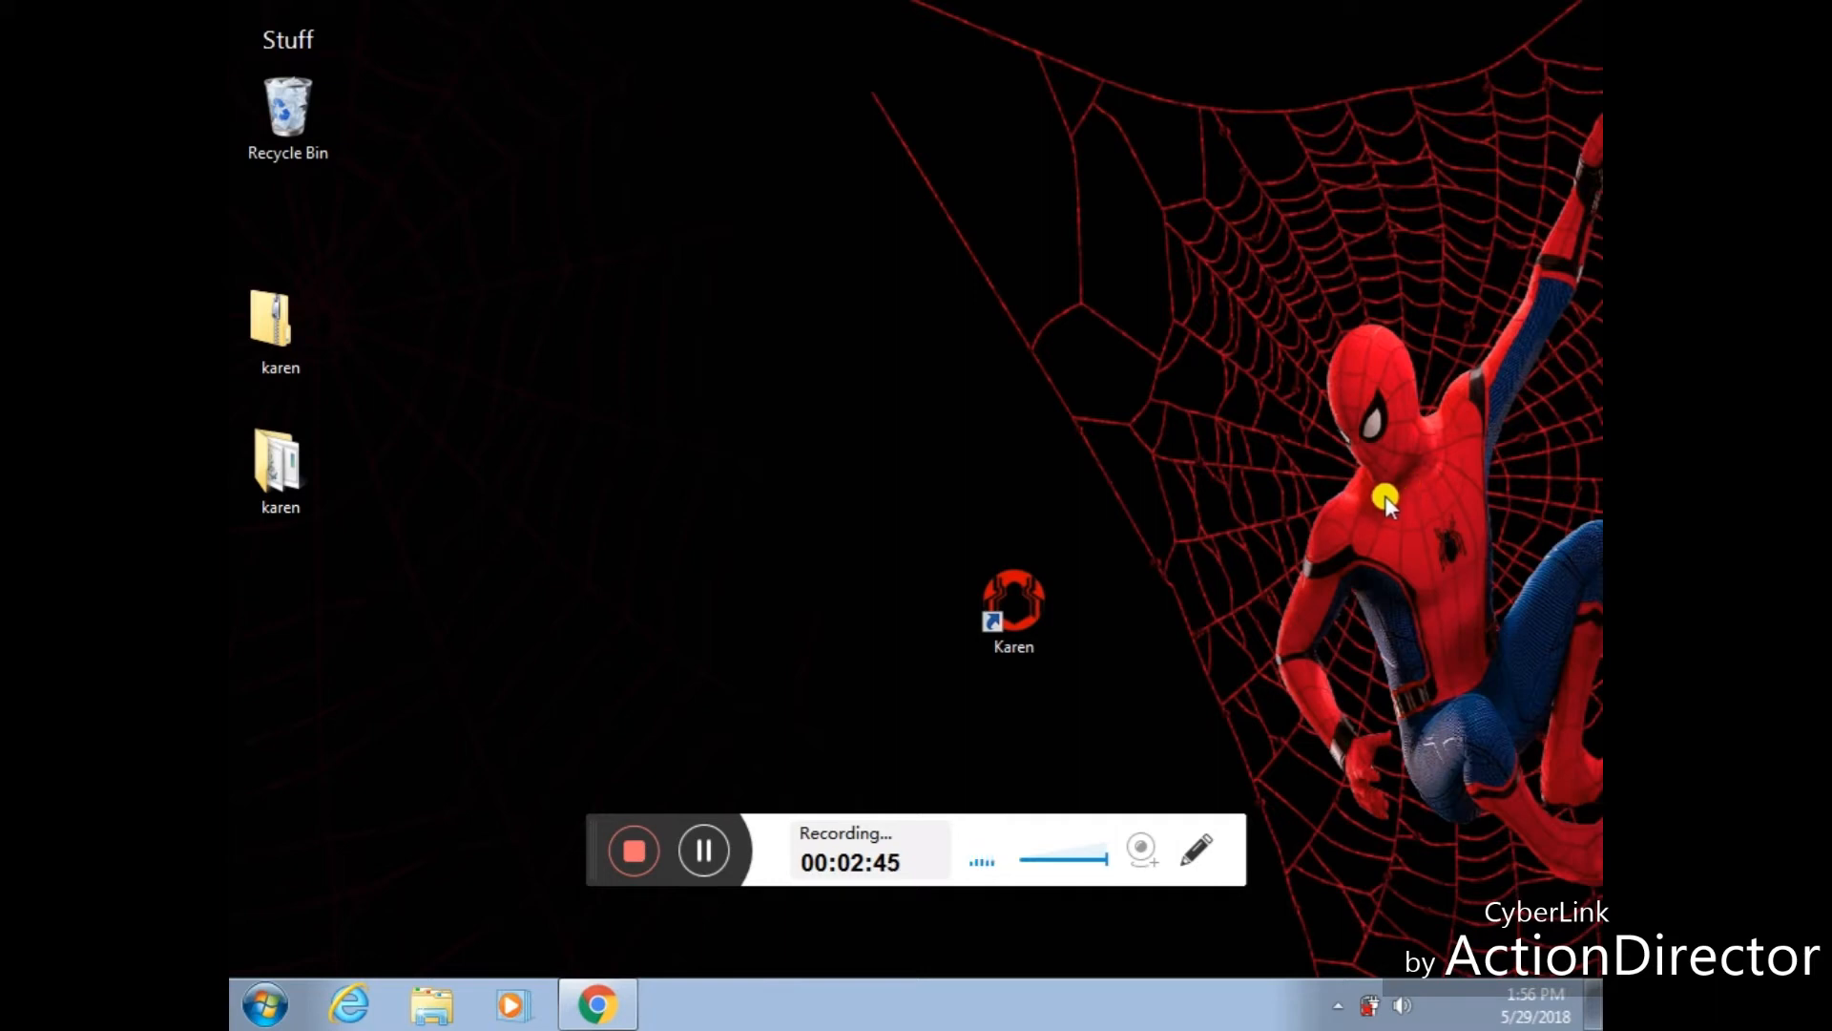
Create a new unnamed fence over Spider-Man's chest on the desktop wallpaper
left_click_drag(1399, 498, 1508, 601)
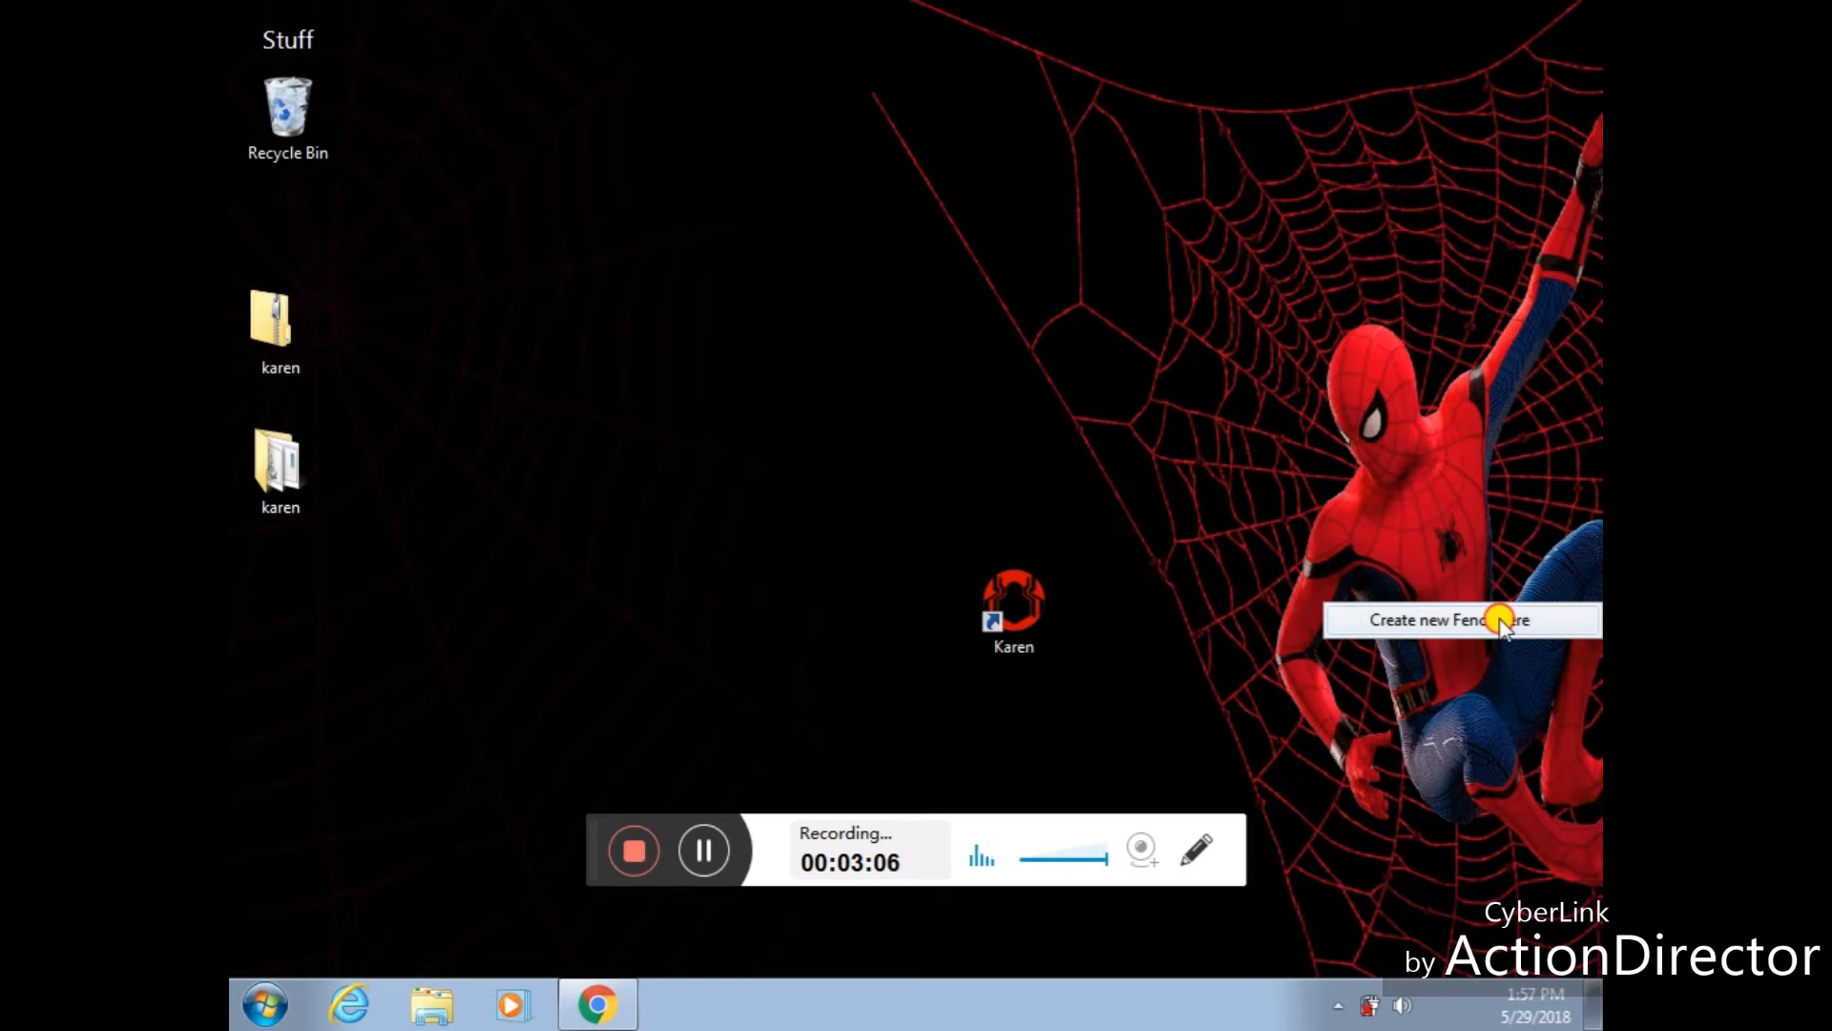
left_click(1501, 622)
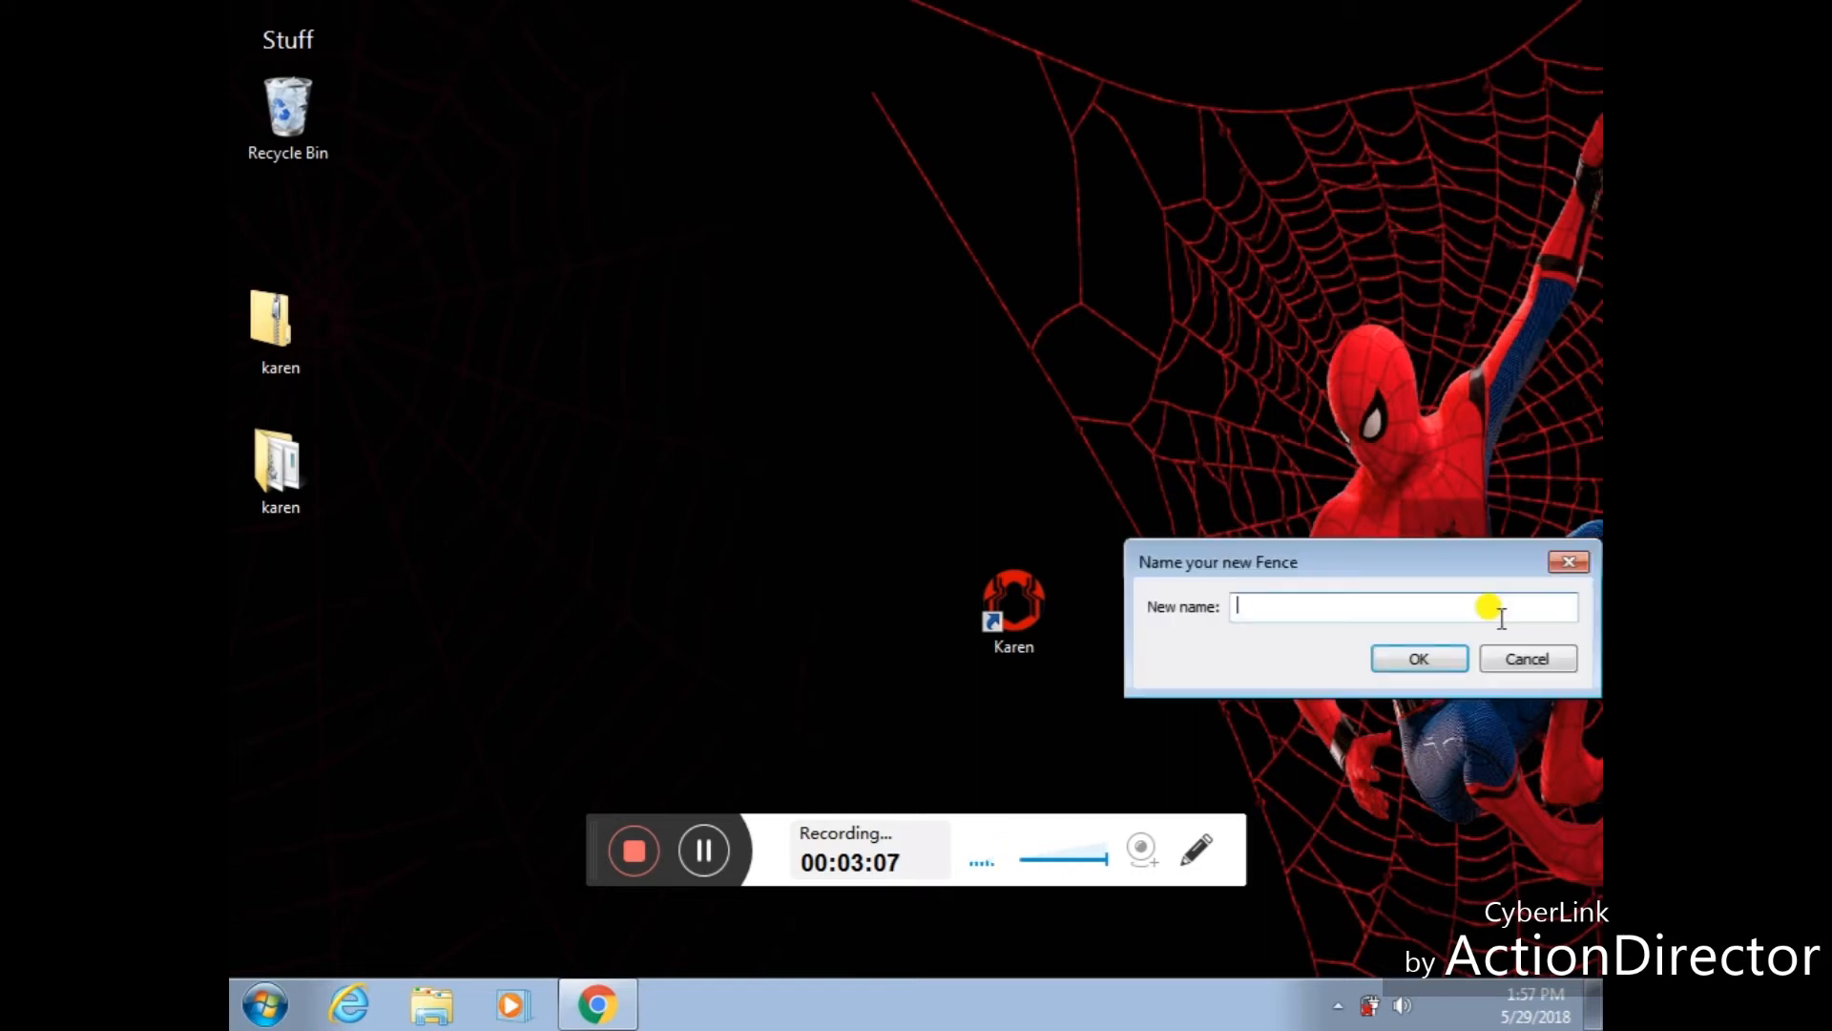
left_click(1422, 657)
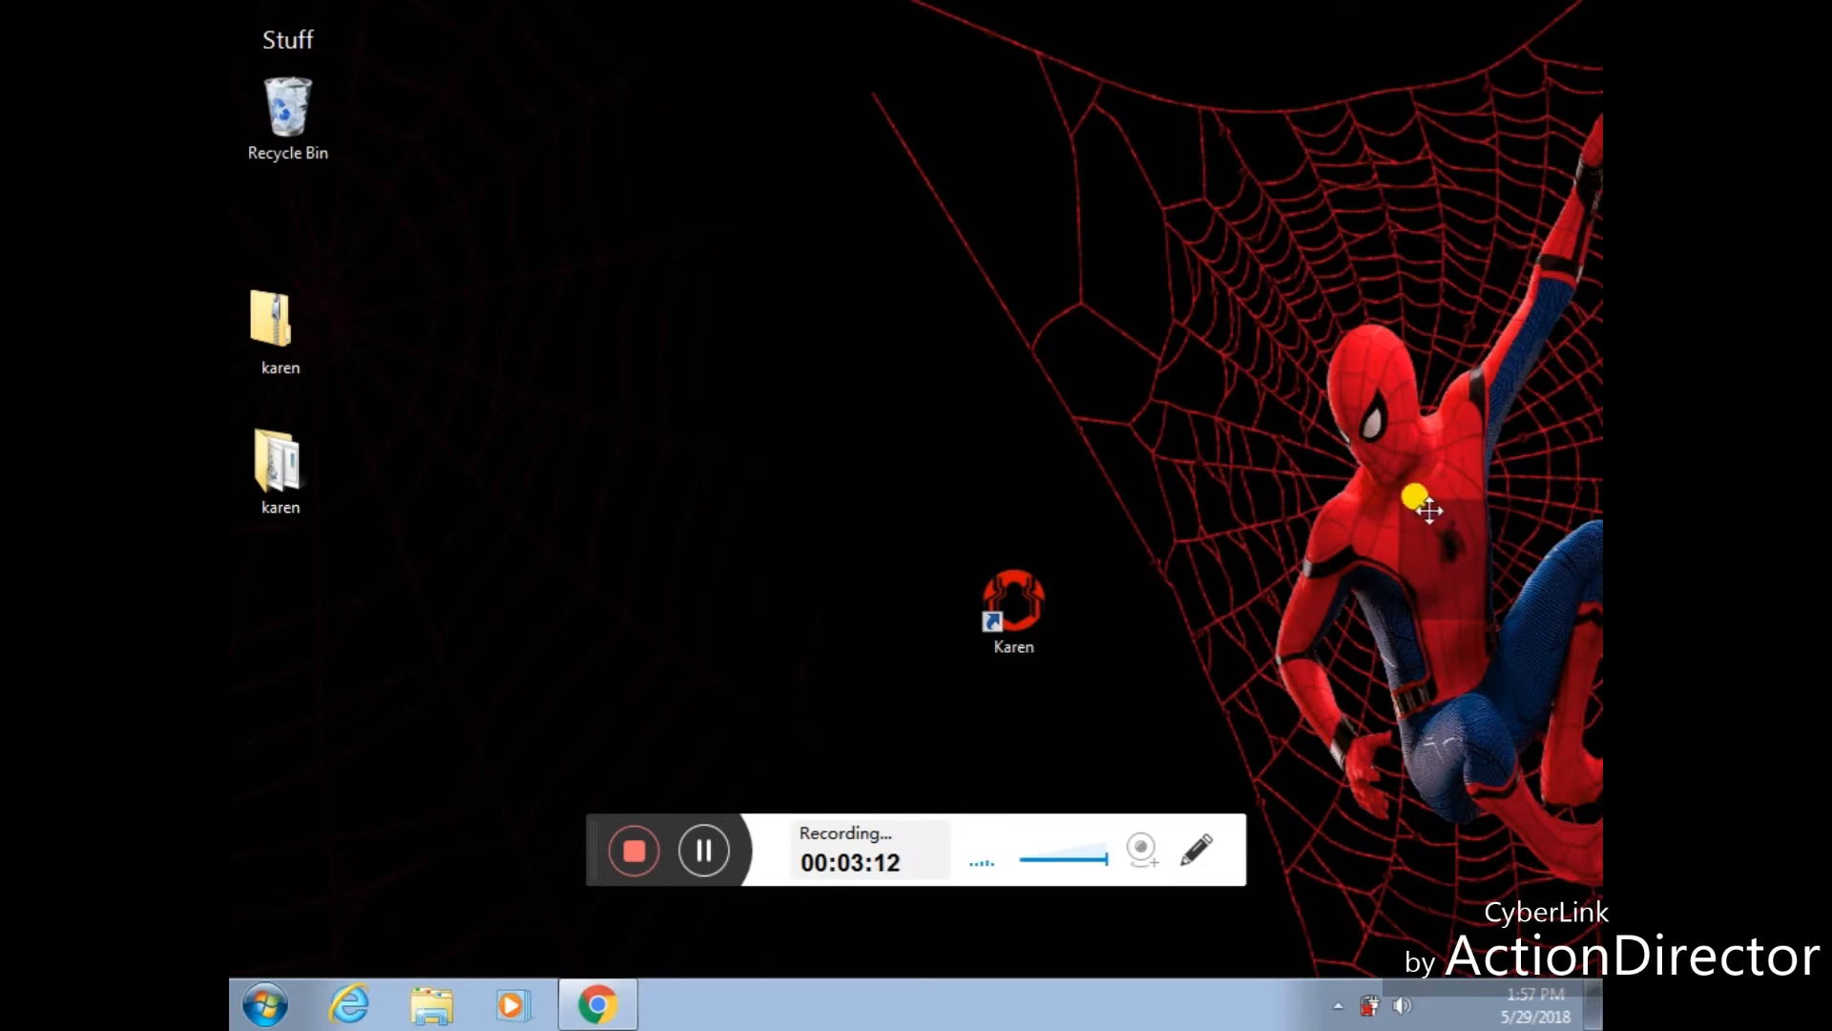
Place the Karen shortcut in the new fence and adjust the fence's position on Spider-Man's chest
left_click(1034, 588)
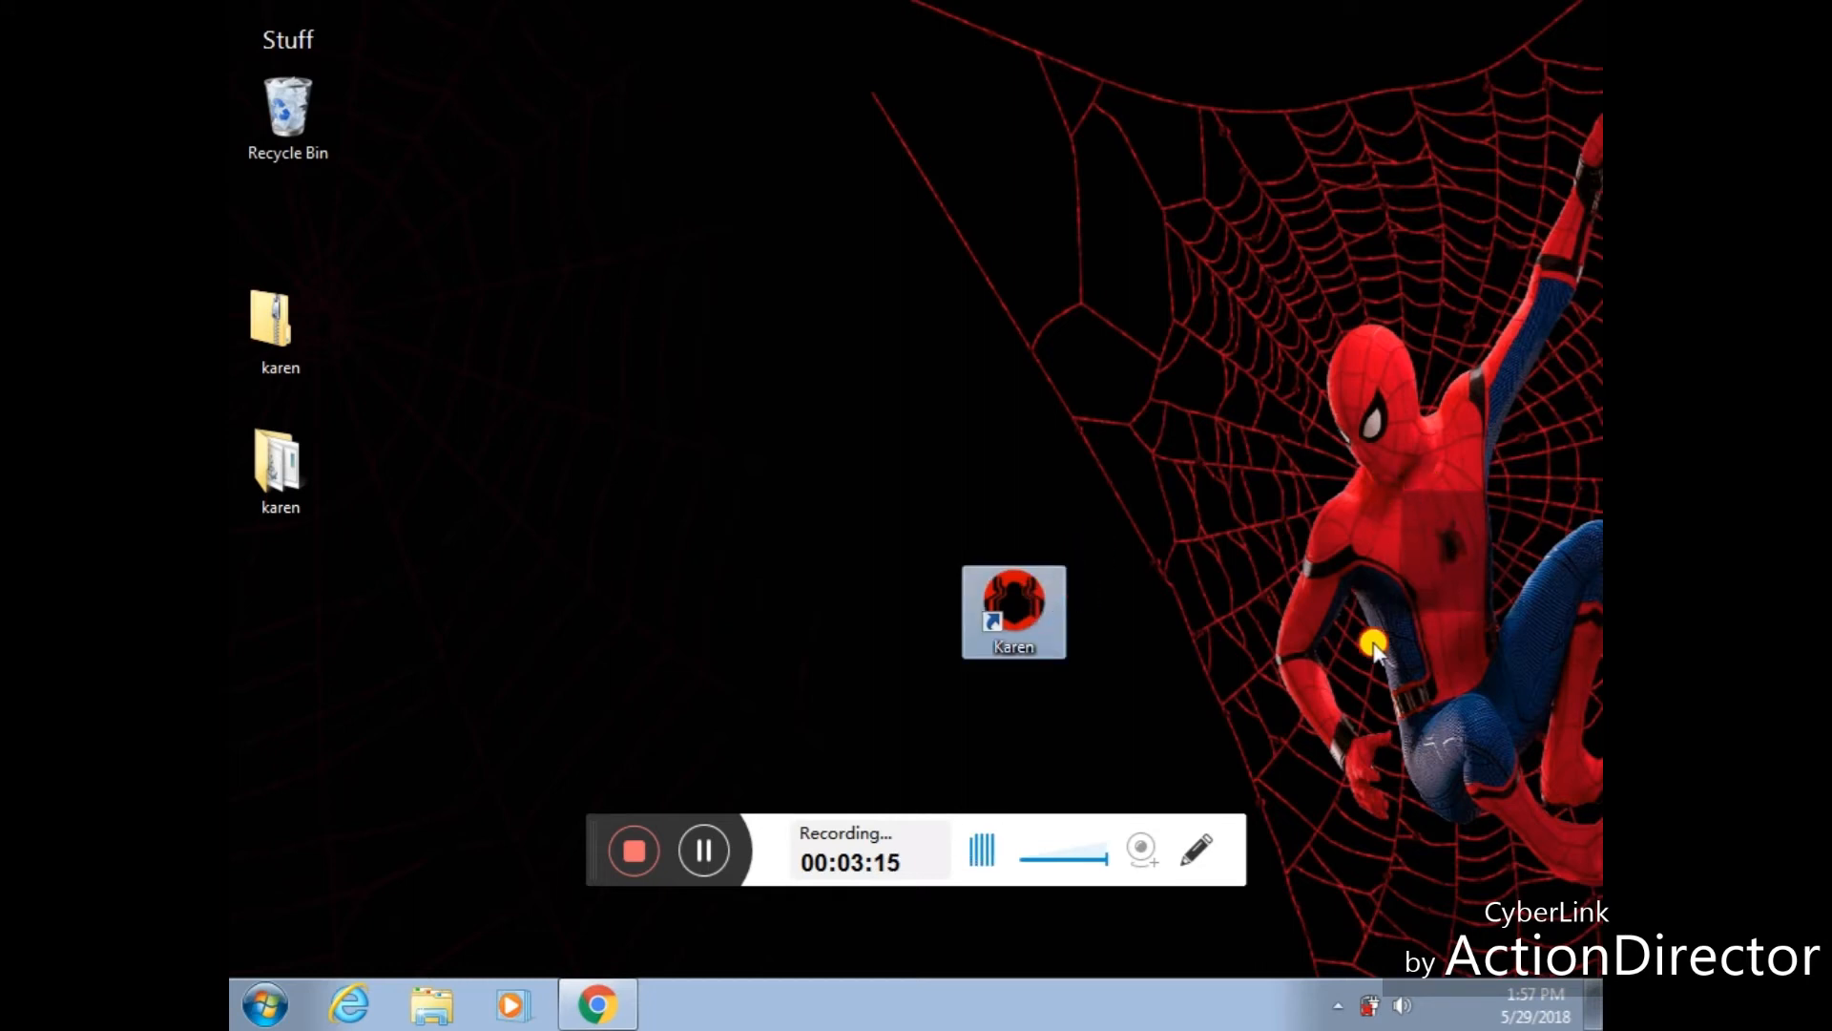
left_click_drag(1460, 538, 1461, 535)
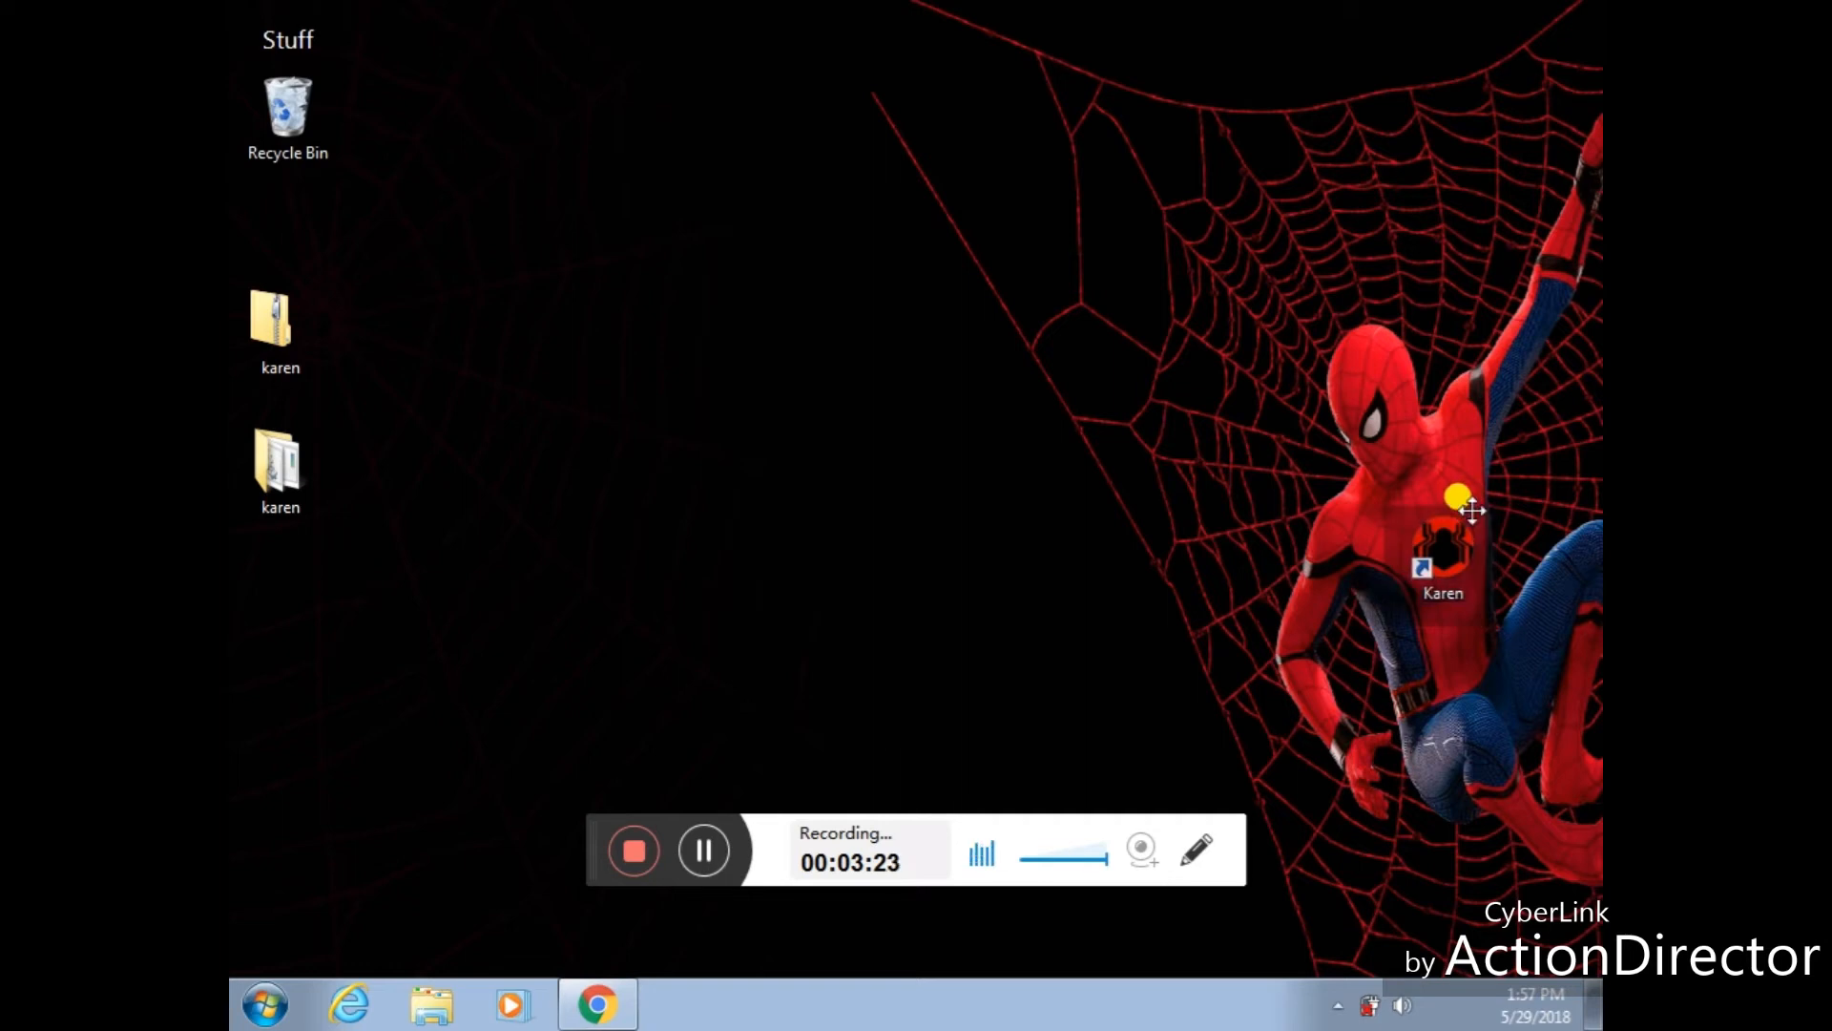
left_click_drag(1472, 510, 1472, 514)
left_click_drag(1475, 513, 1473, 516)
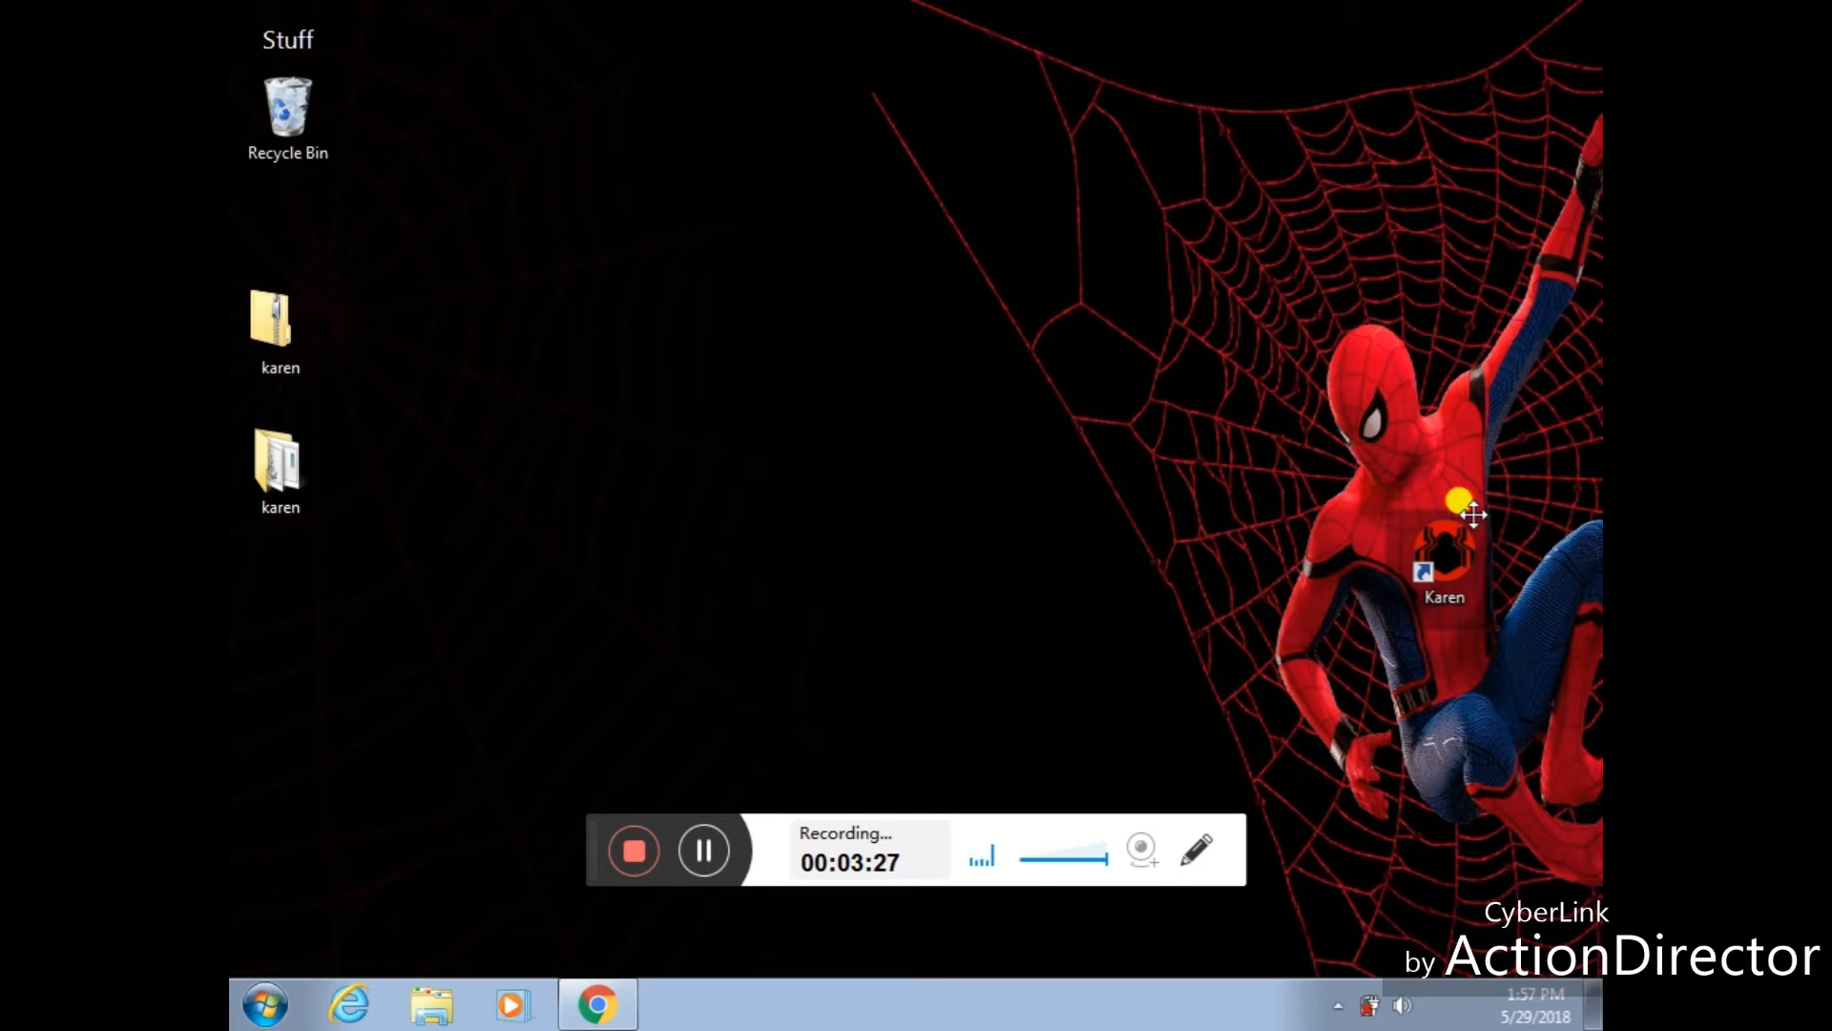
Make the fence backgrounds fully transparent in the Fences appearance settings and close the configuration window
right_click(1453, 614)
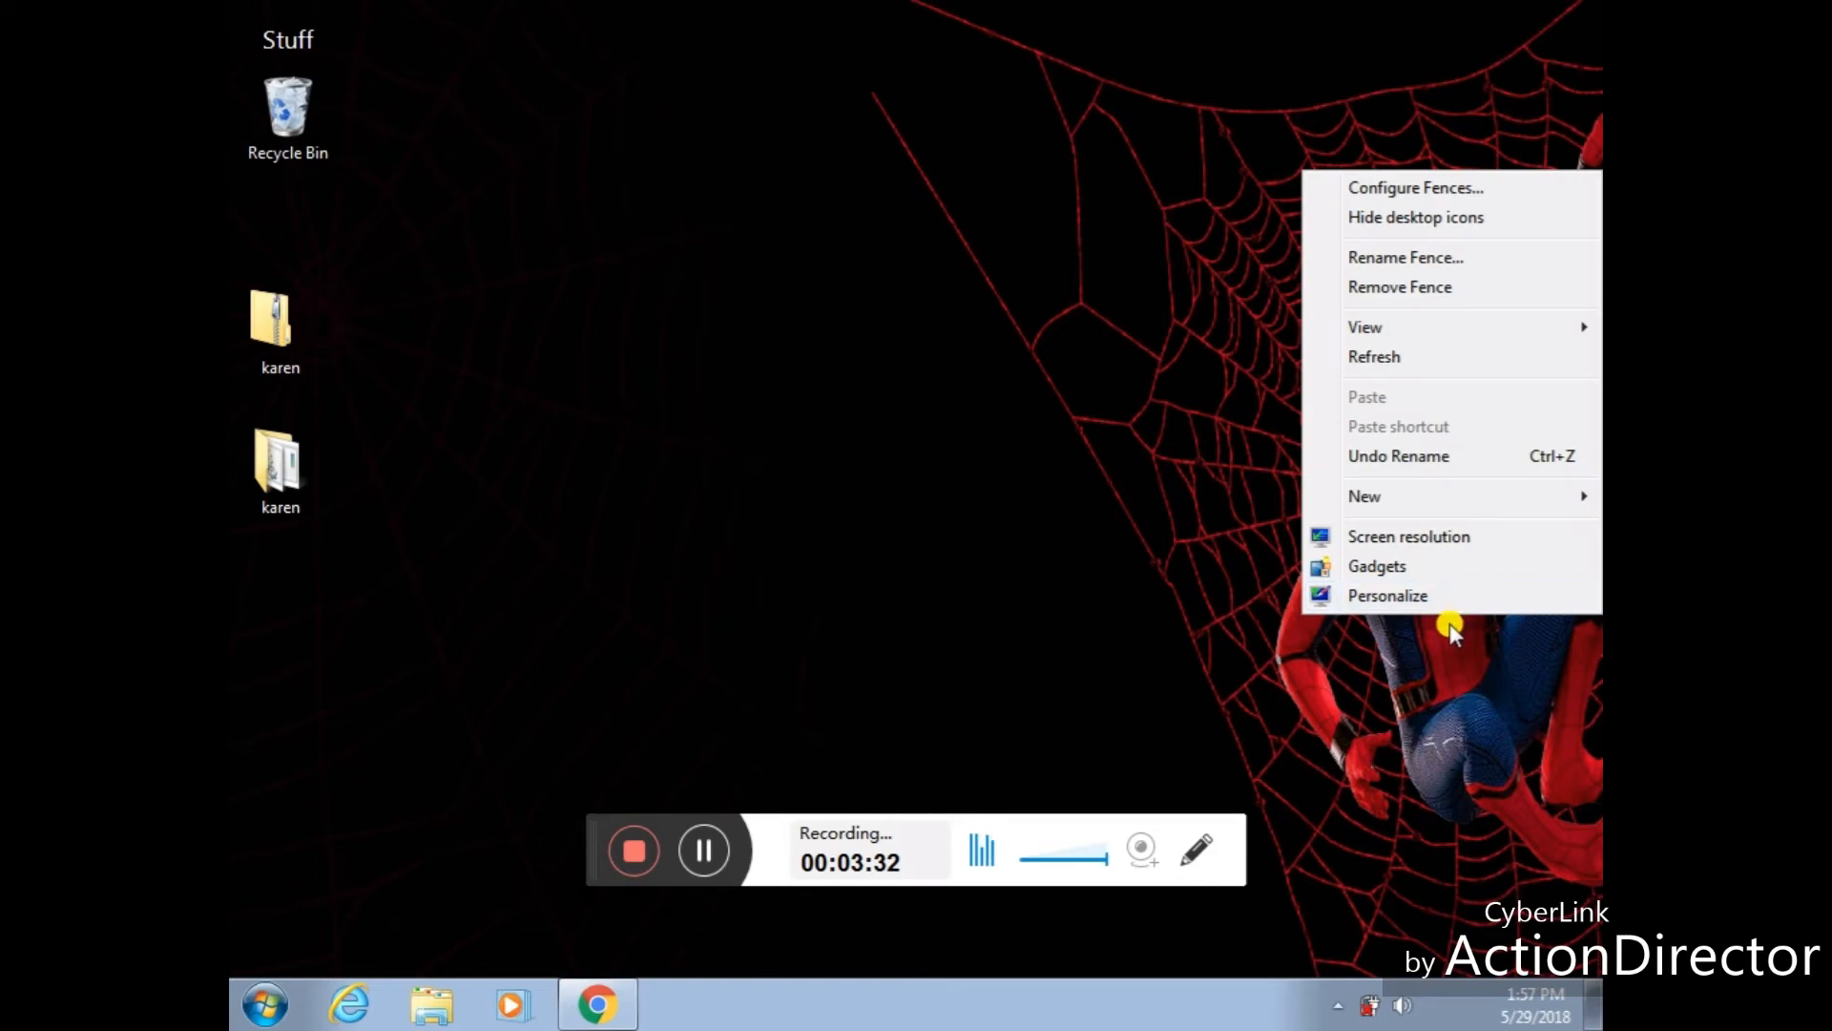
left_click(1451, 626)
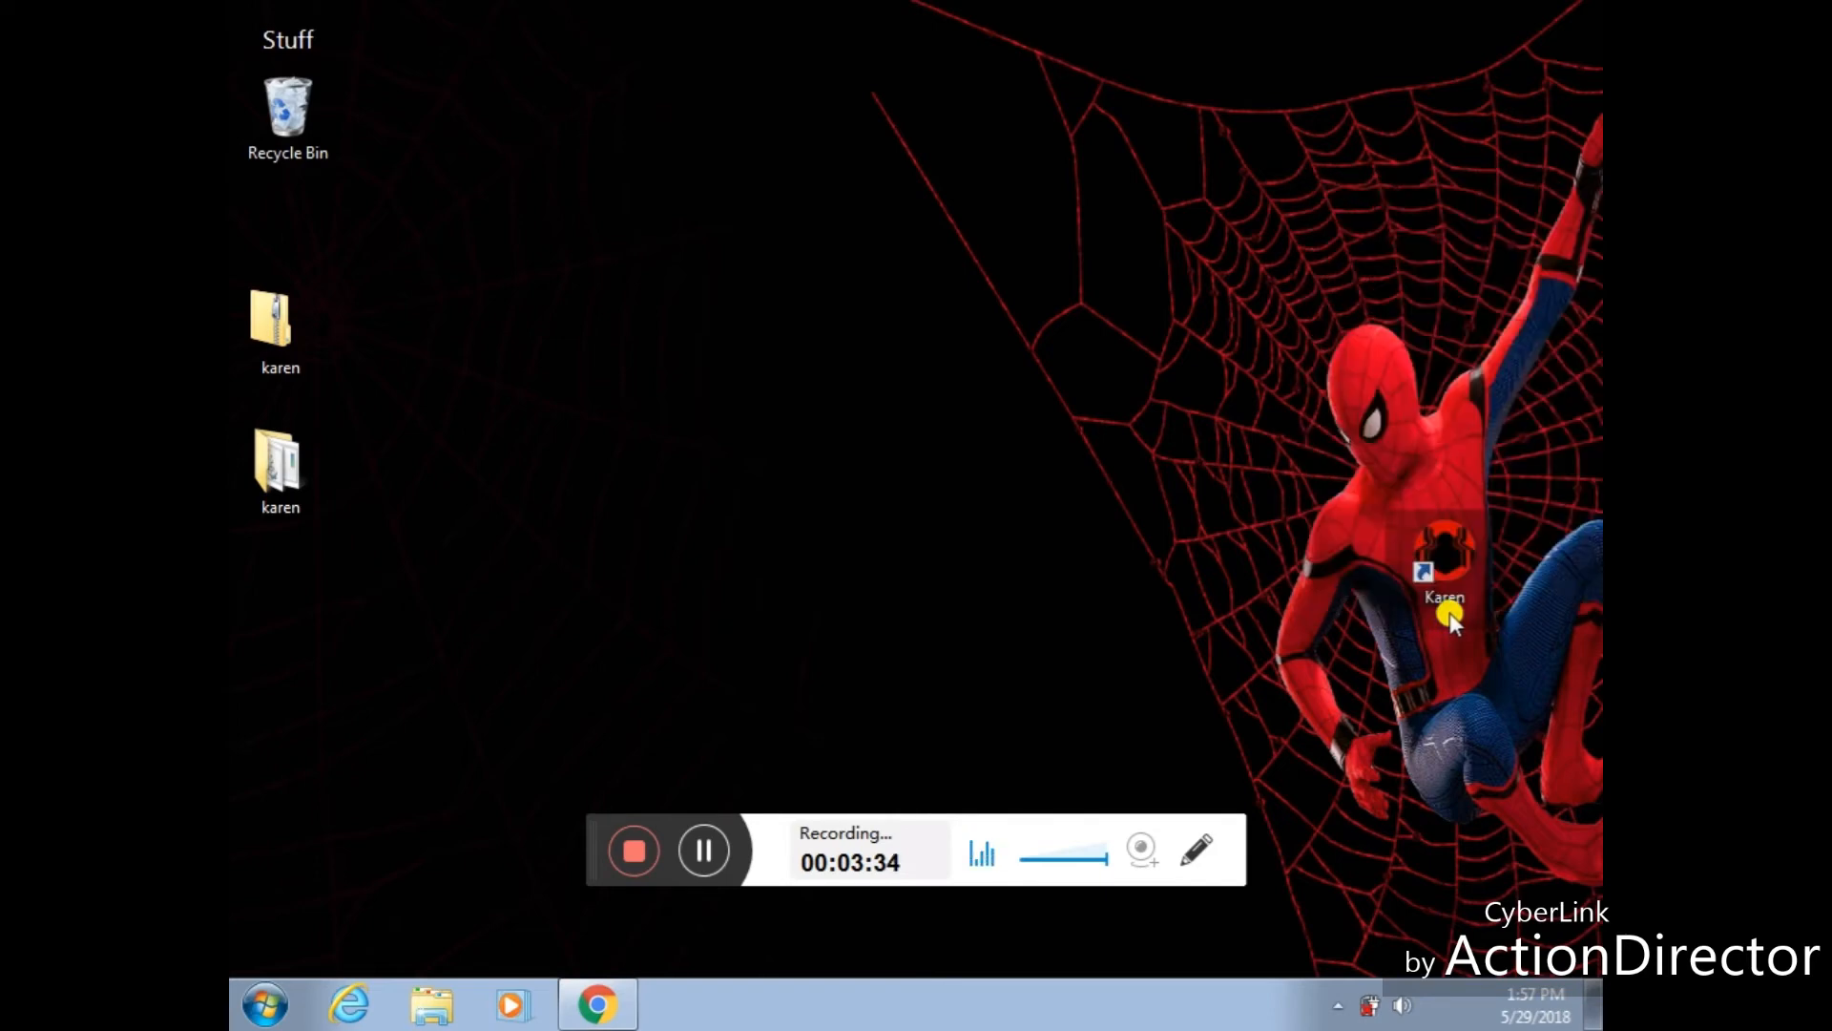
right_click(1450, 615)
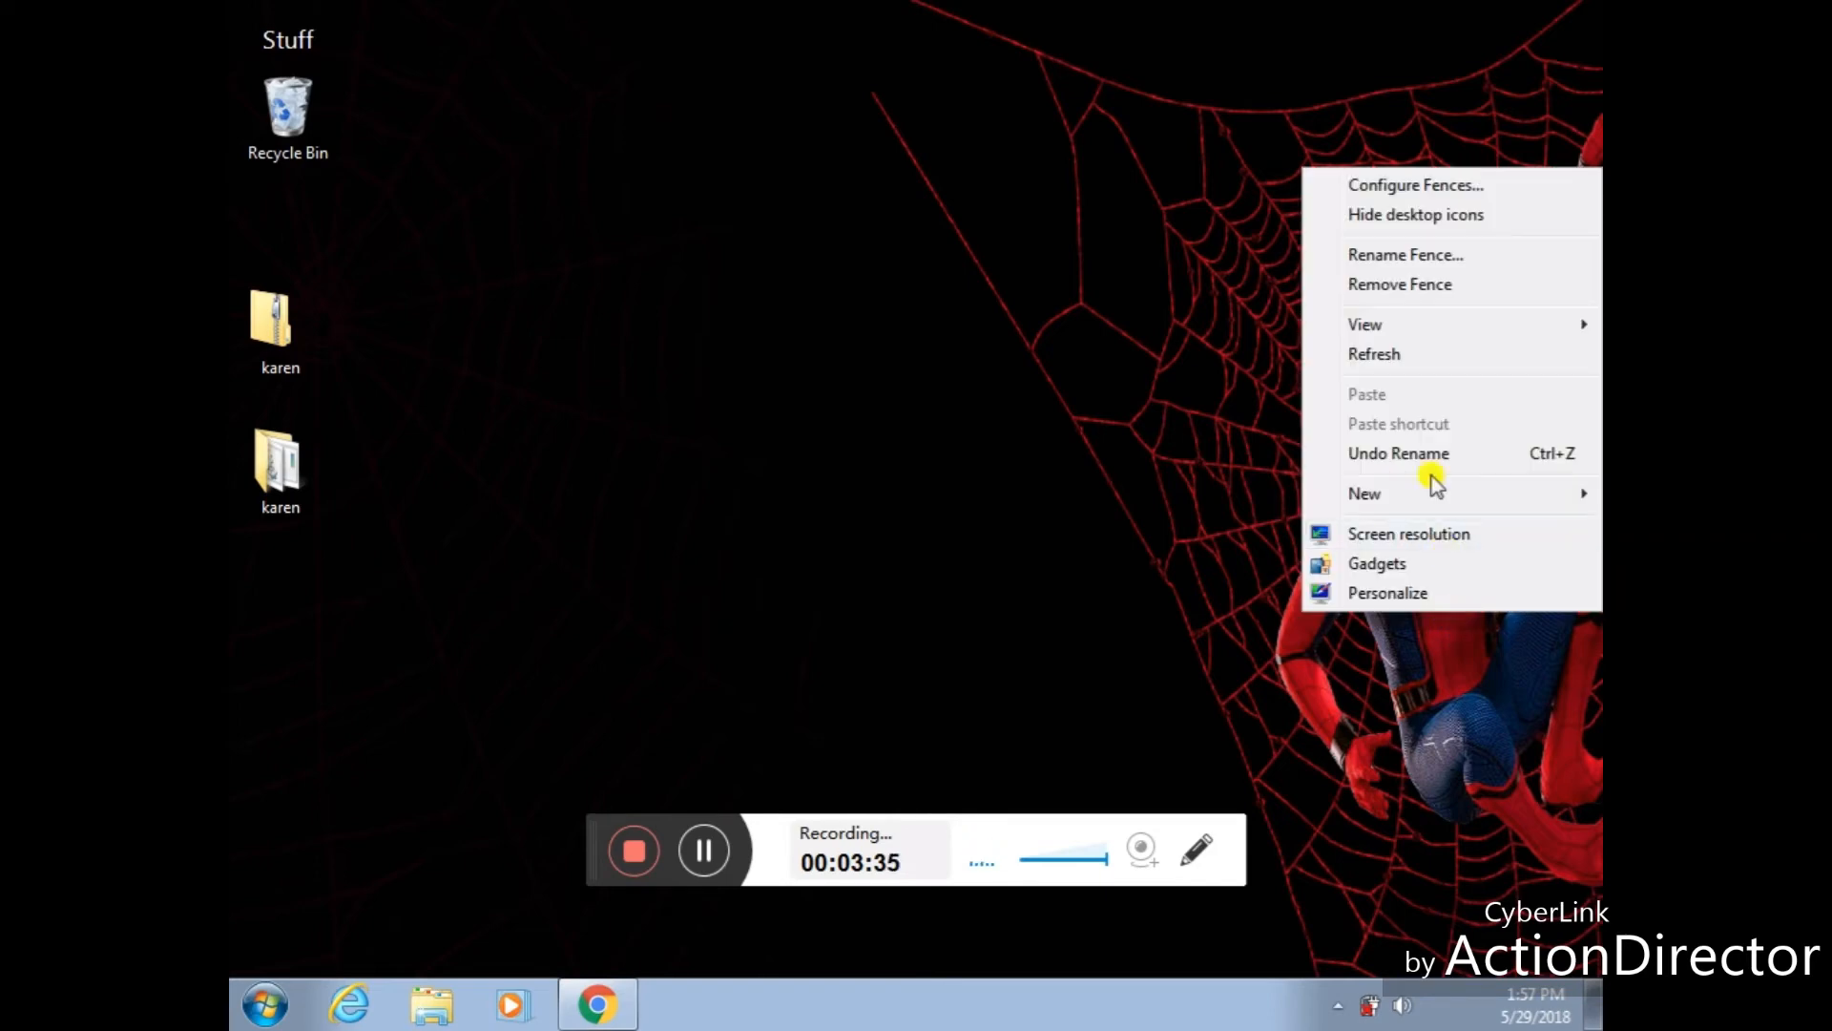
left_click(1374, 186)
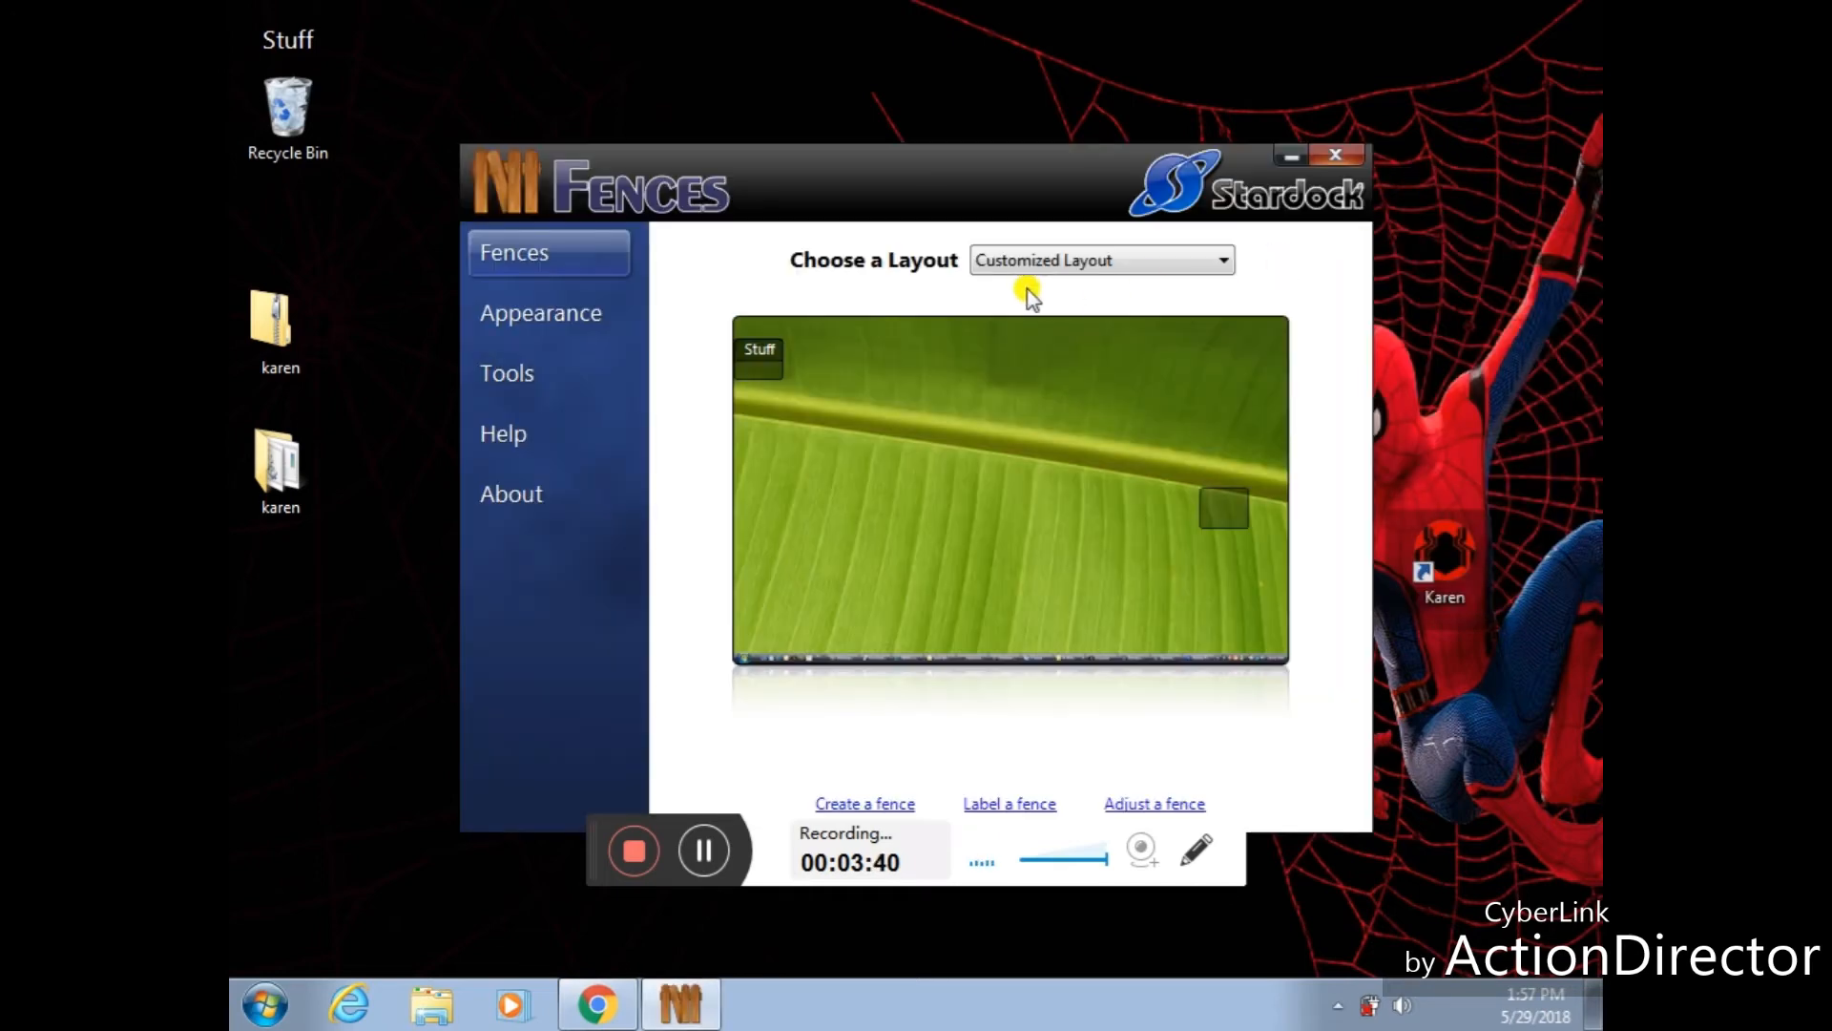
left_click(540, 330)
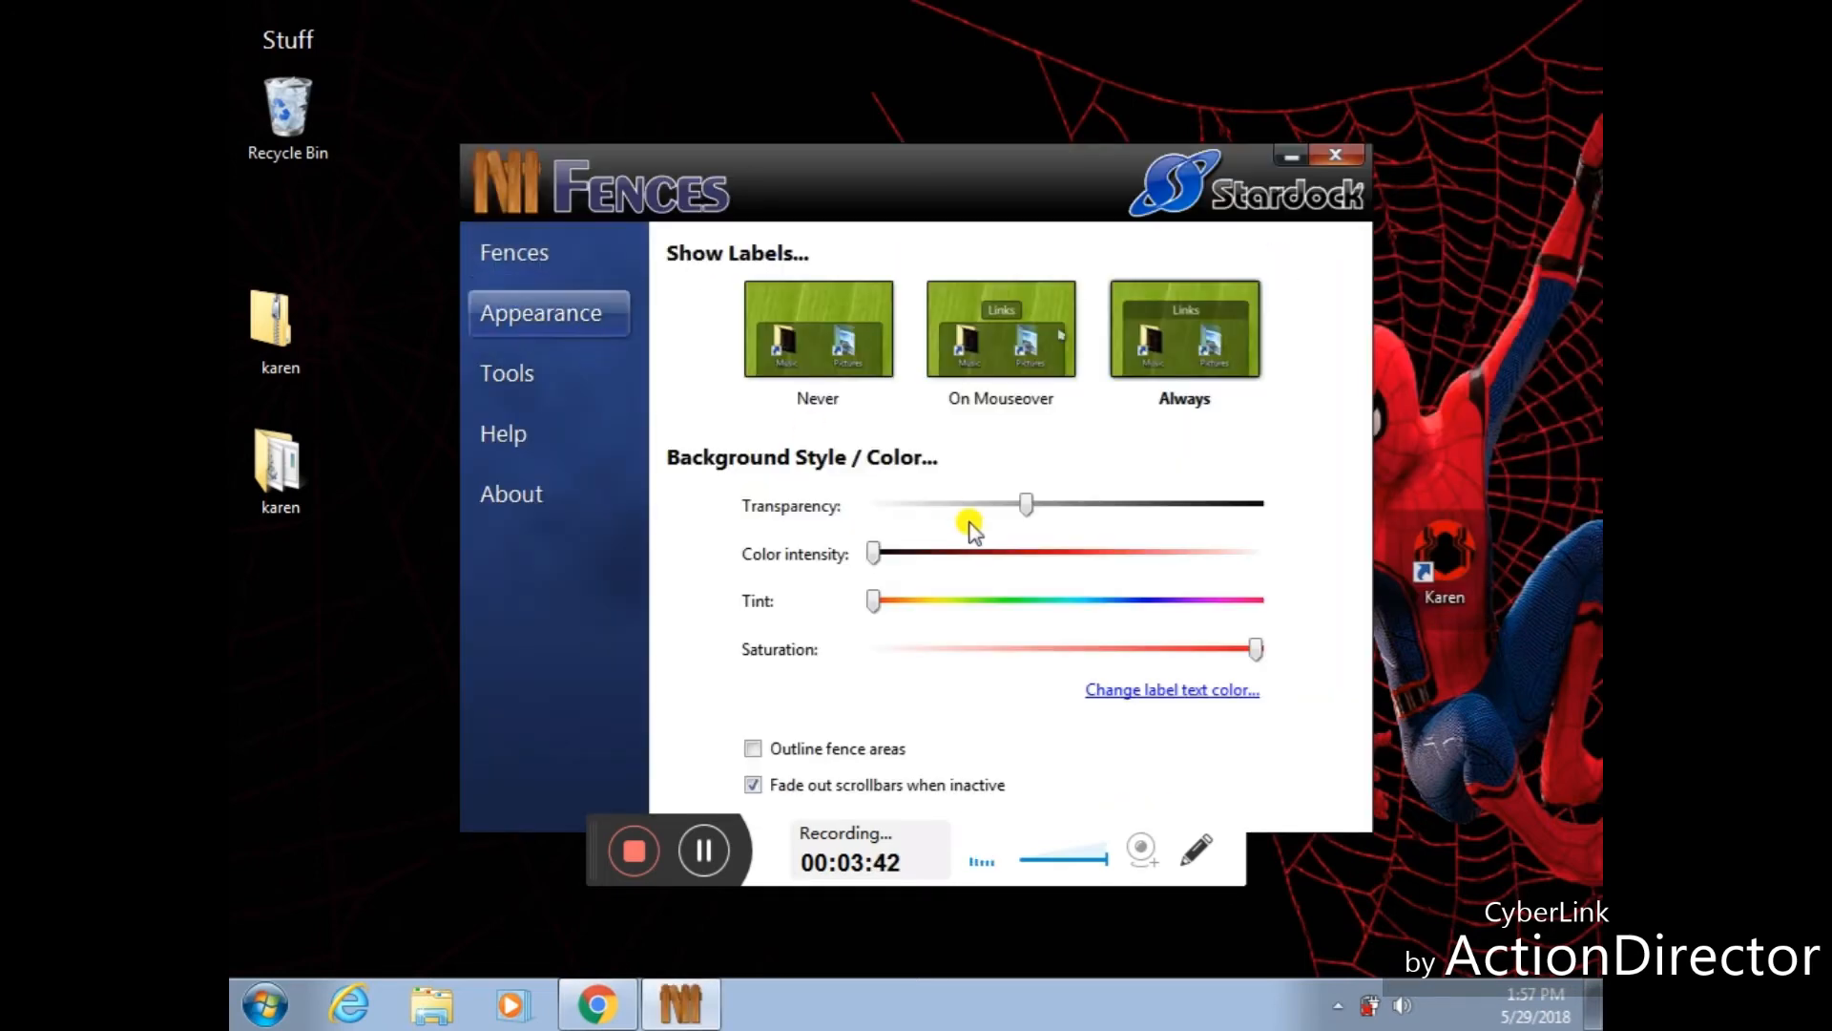
left_click_drag(1026, 498, 741, 560)
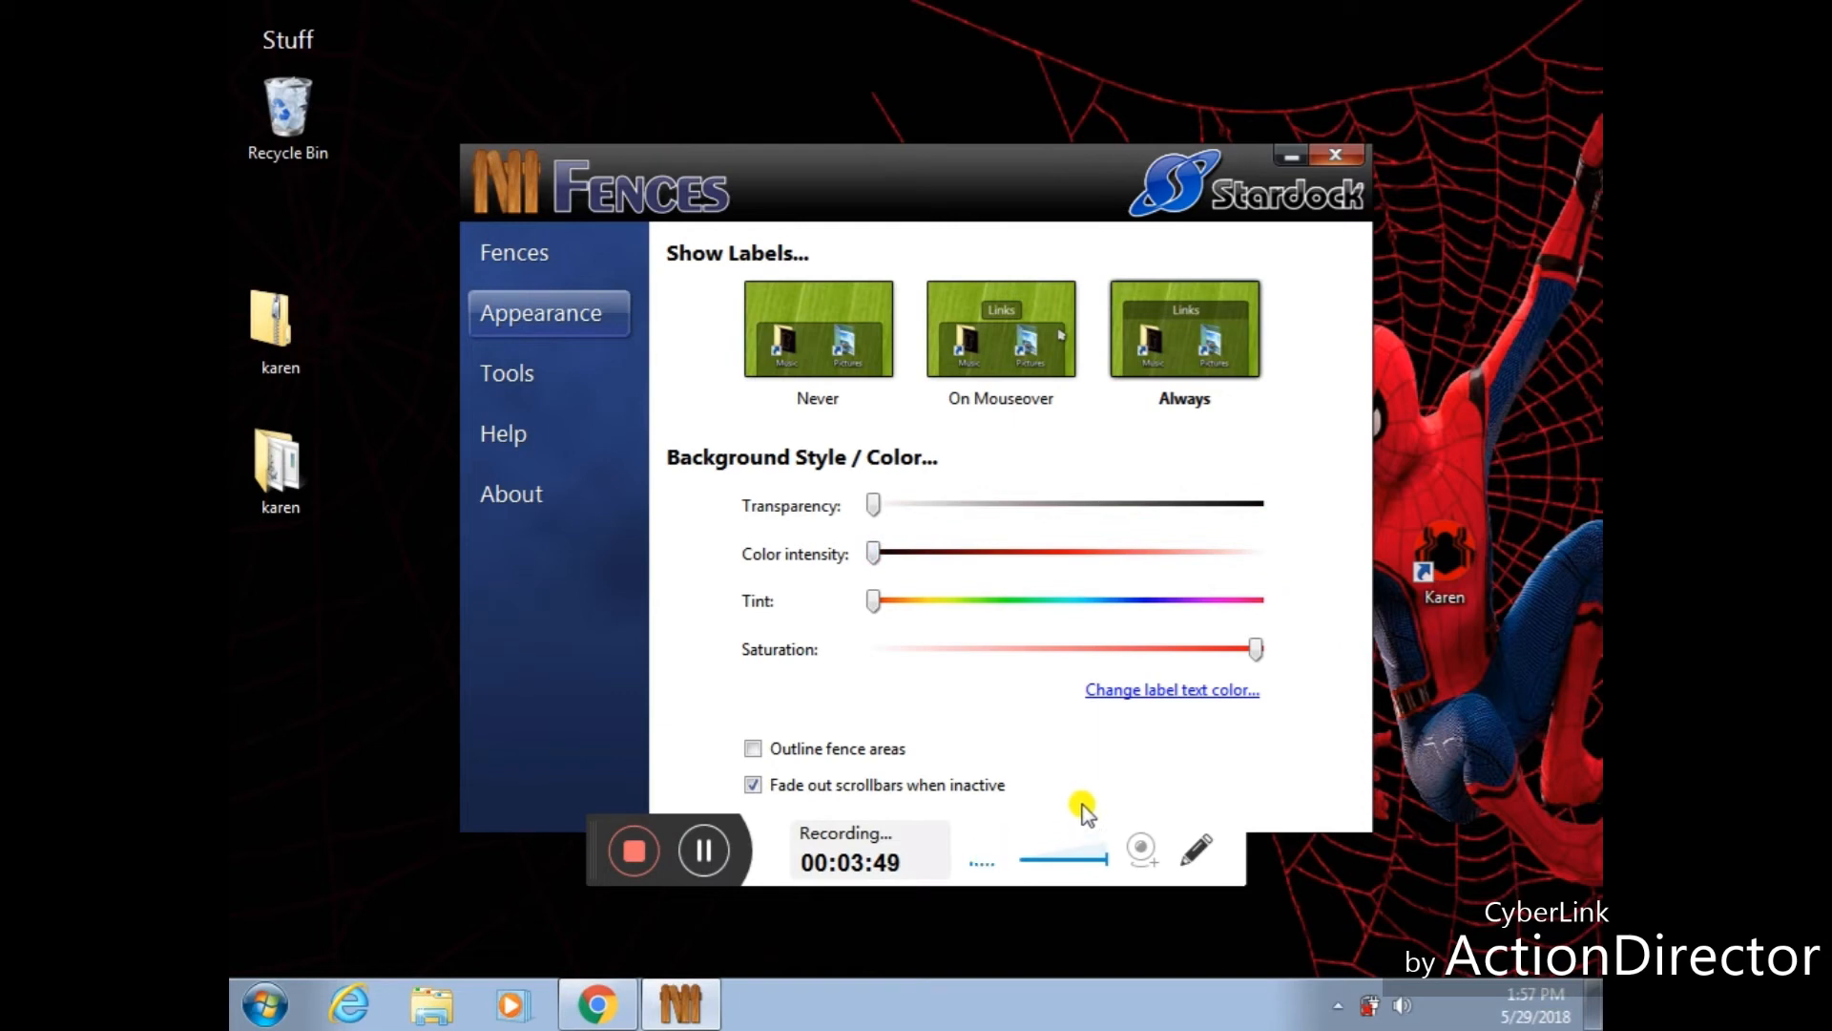
left_click(1329, 153)
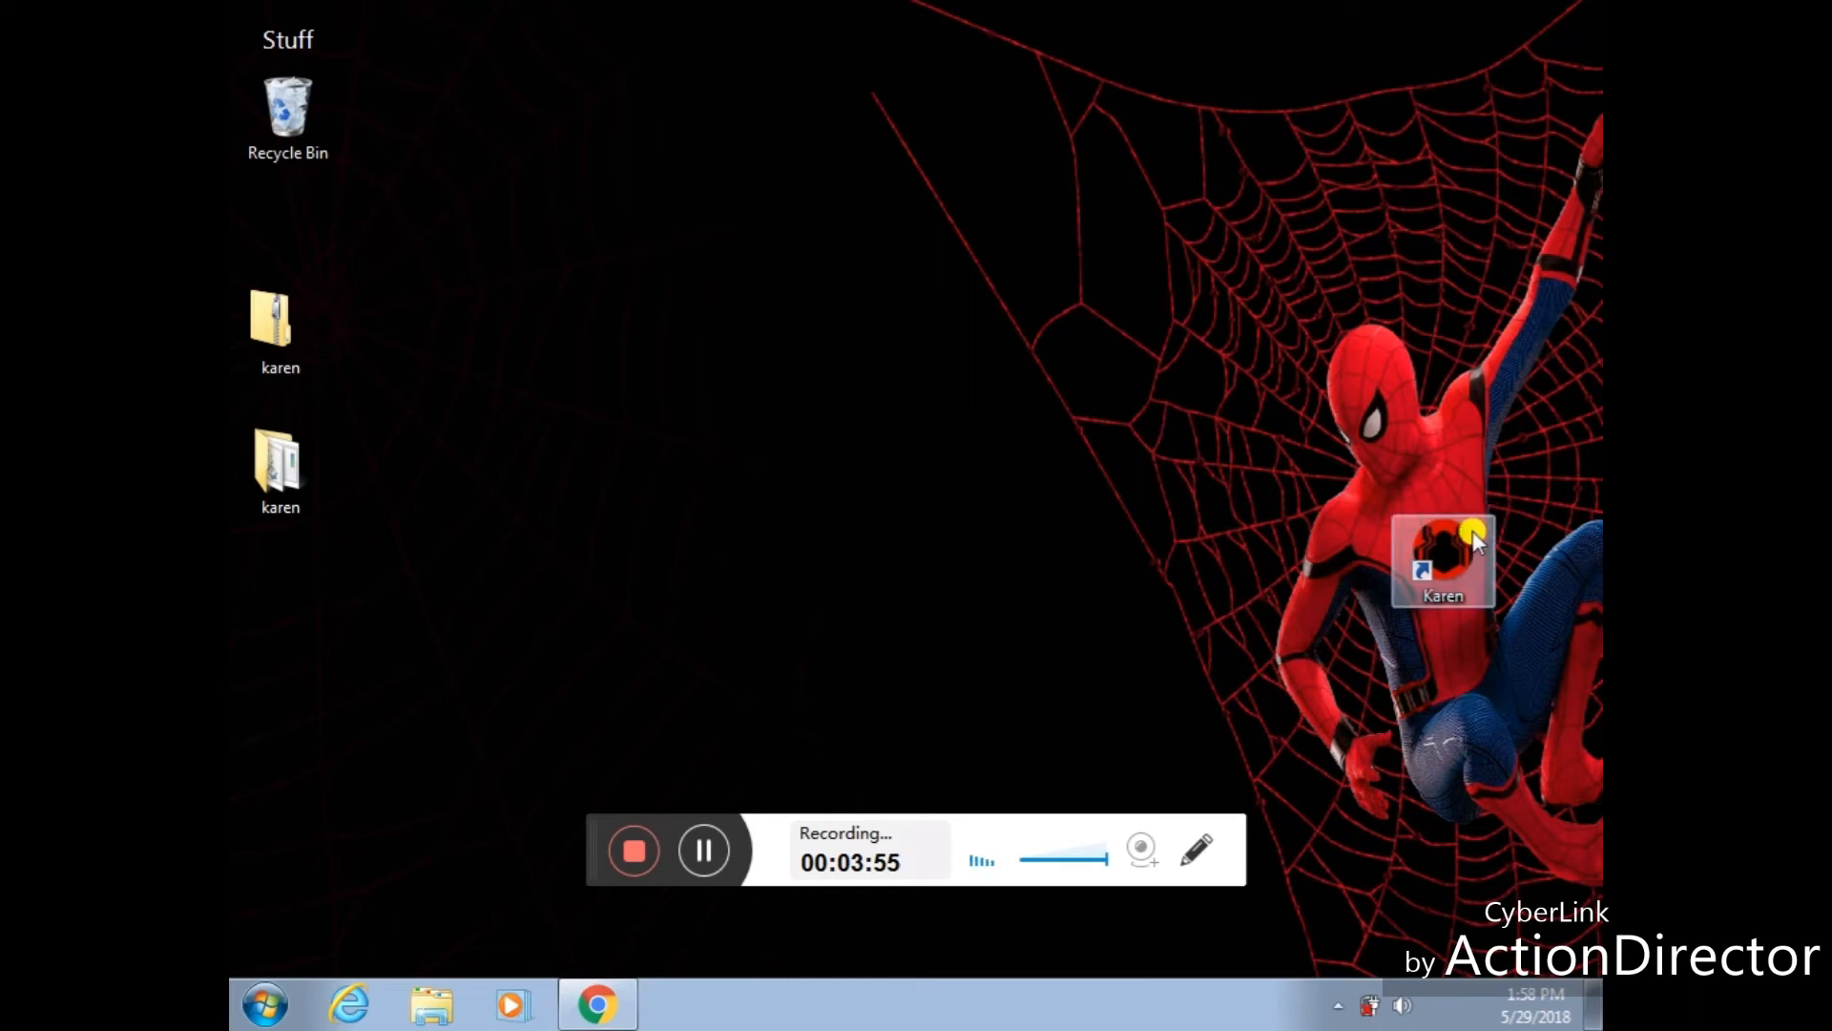
Test-run Karen from its desktop shortcut, maximized and continued past the spider splash screen, then close it and the media player
double_click(1457, 538)
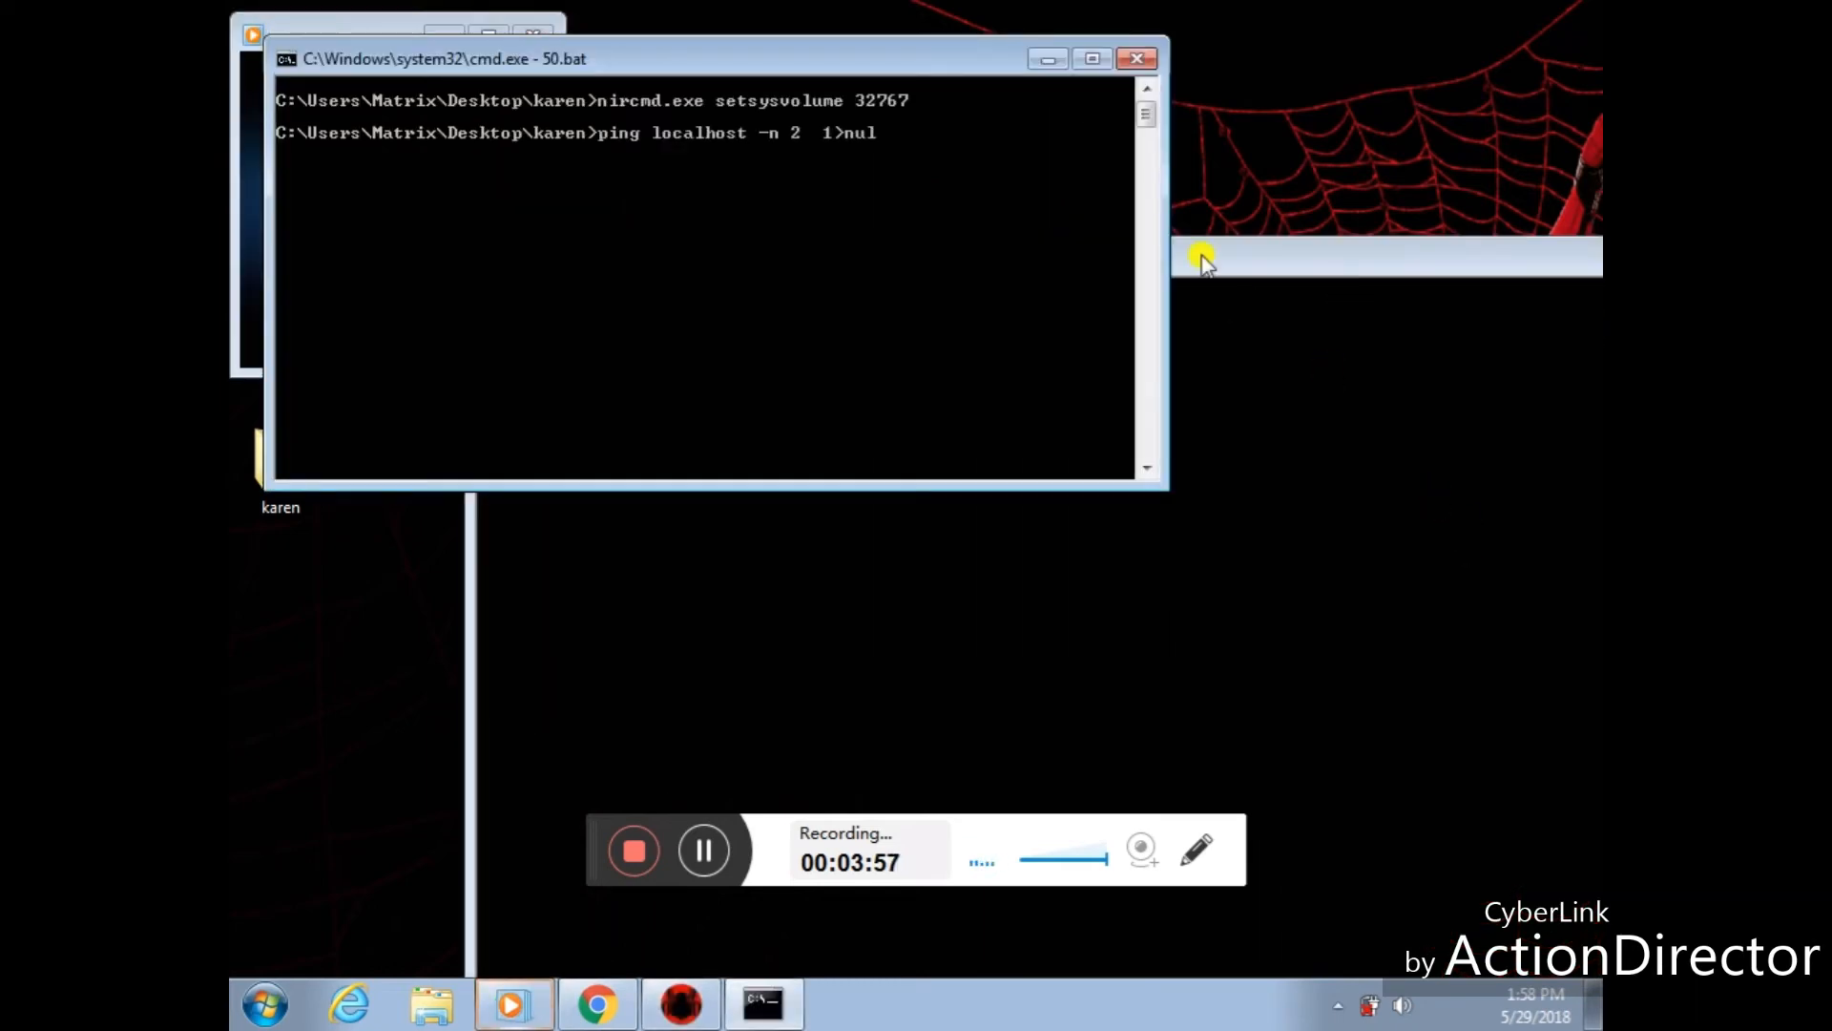
left_click_drag(1239, 277, 992, 81)
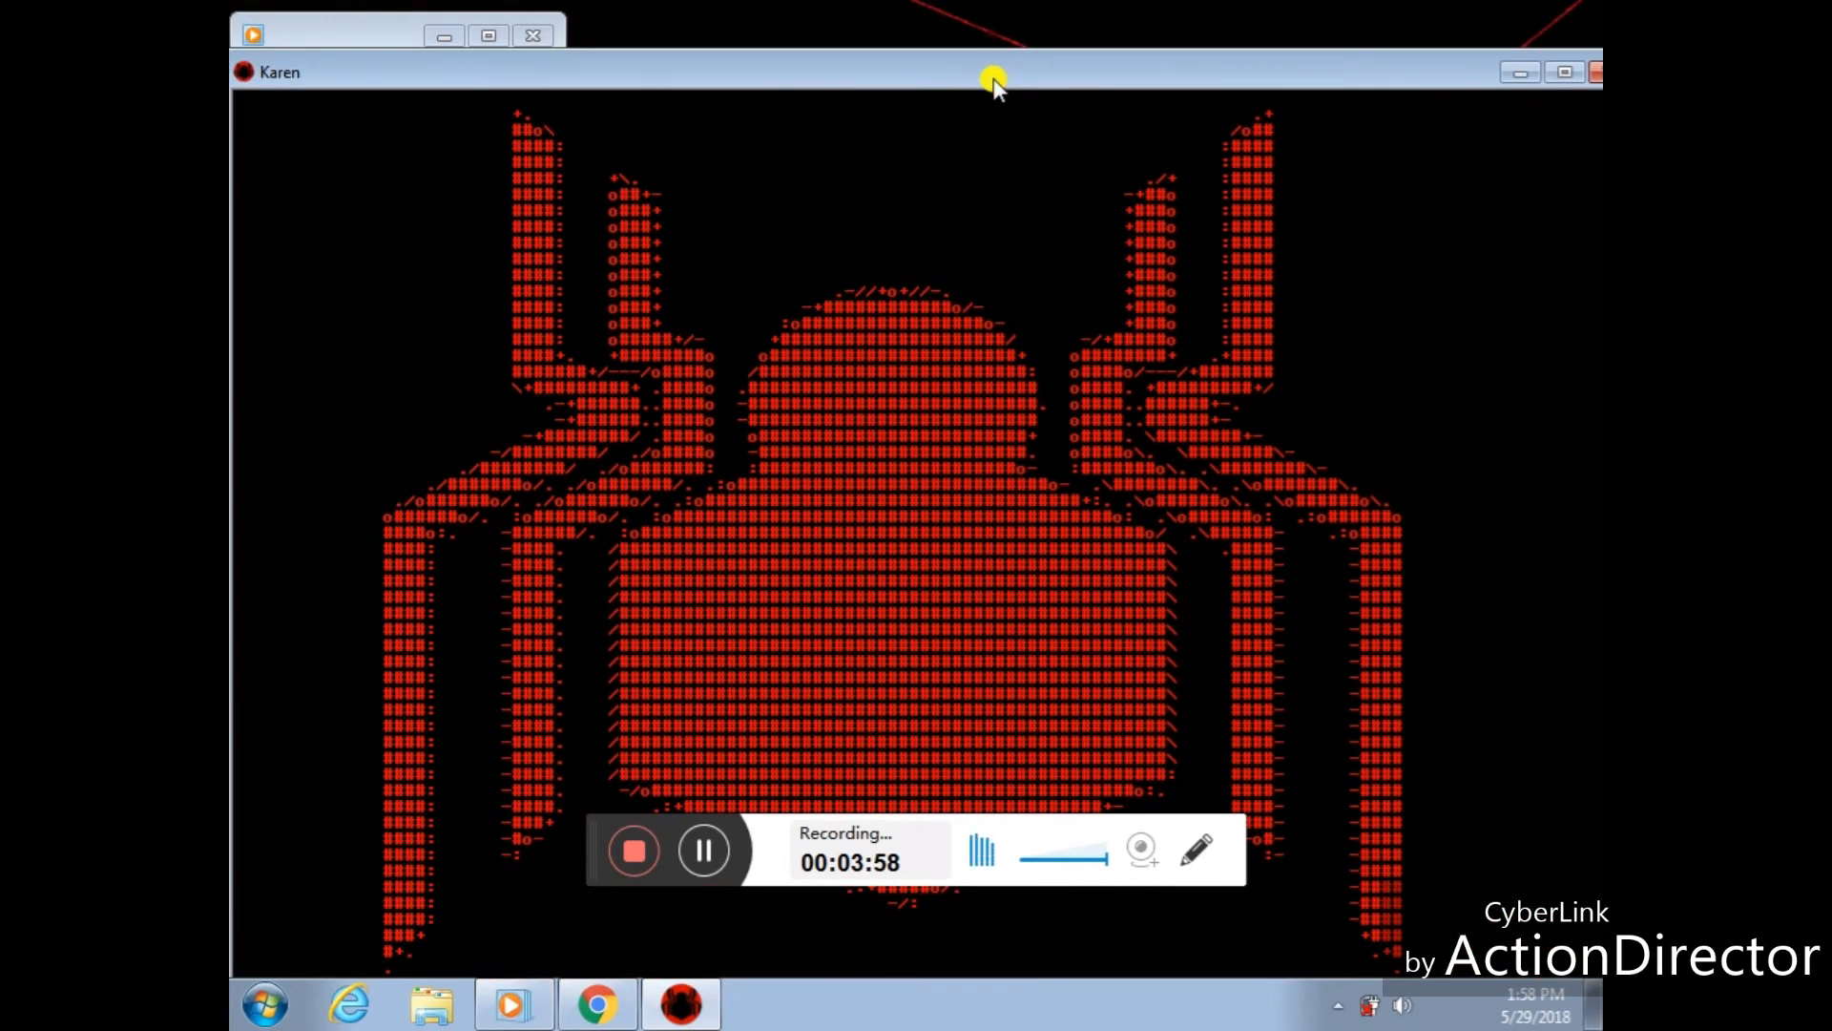
left_click(1561, 73)
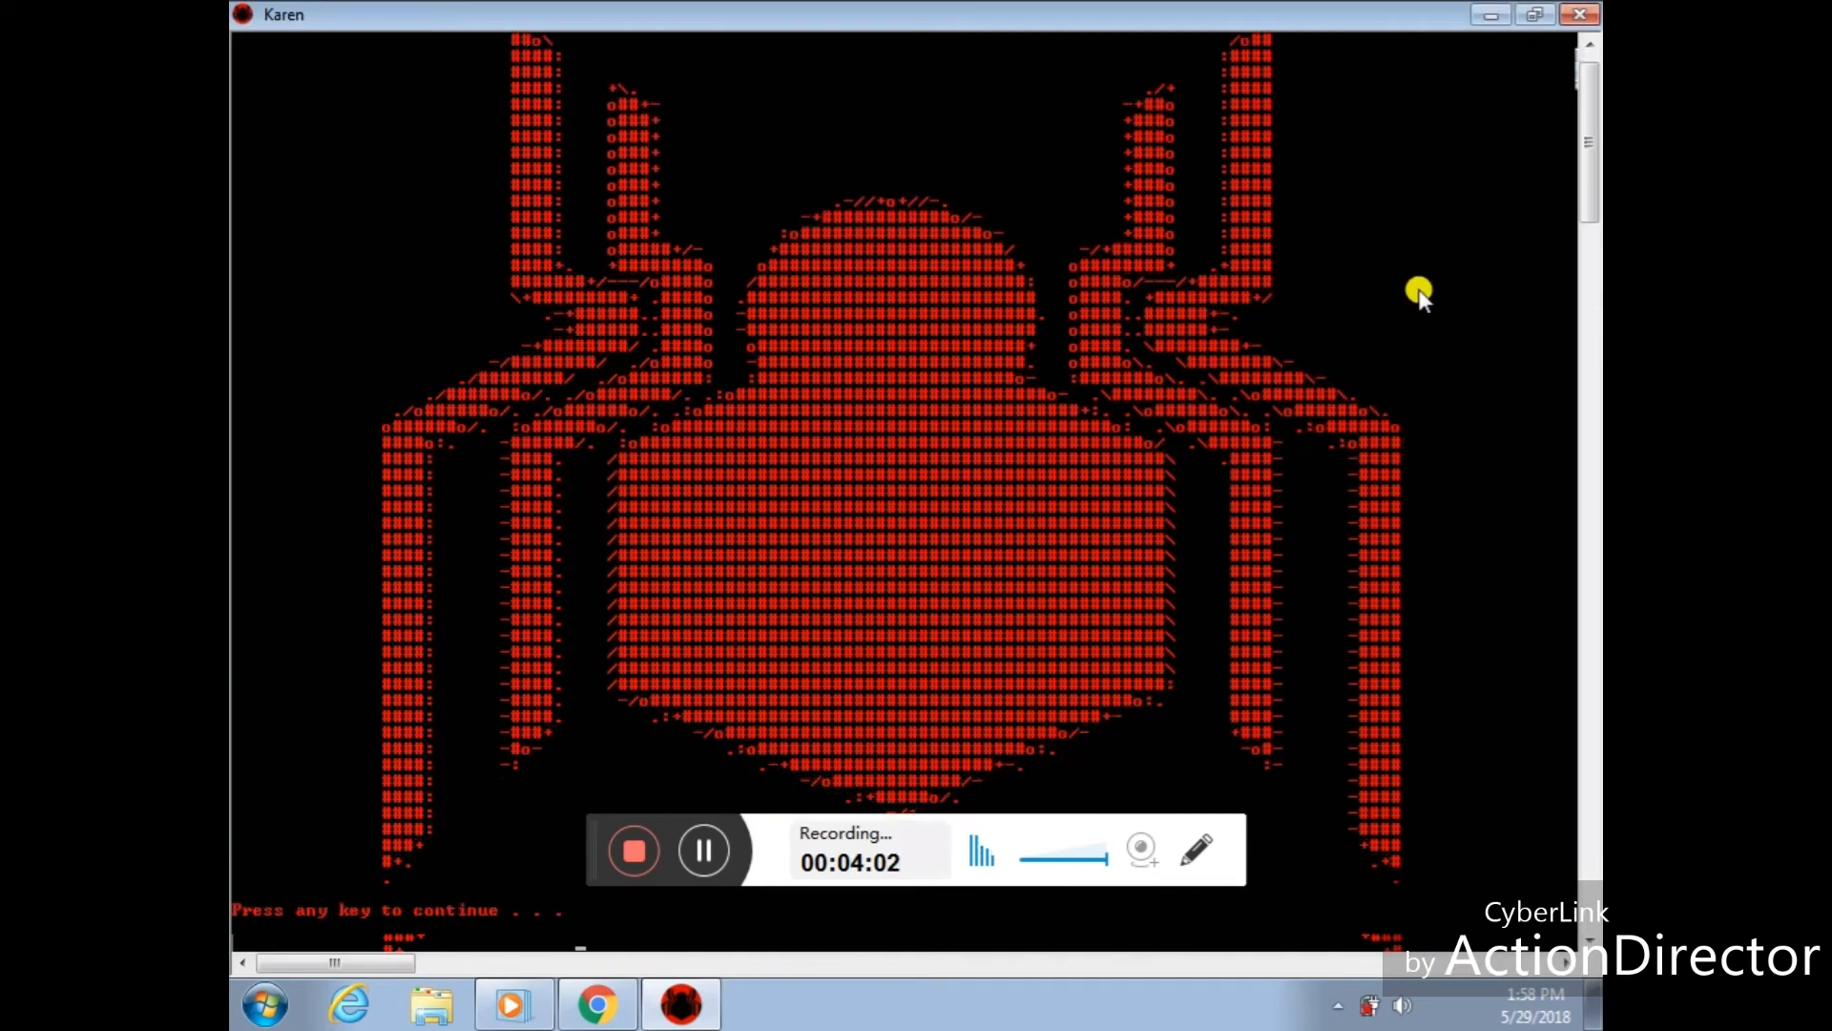
key("Return")
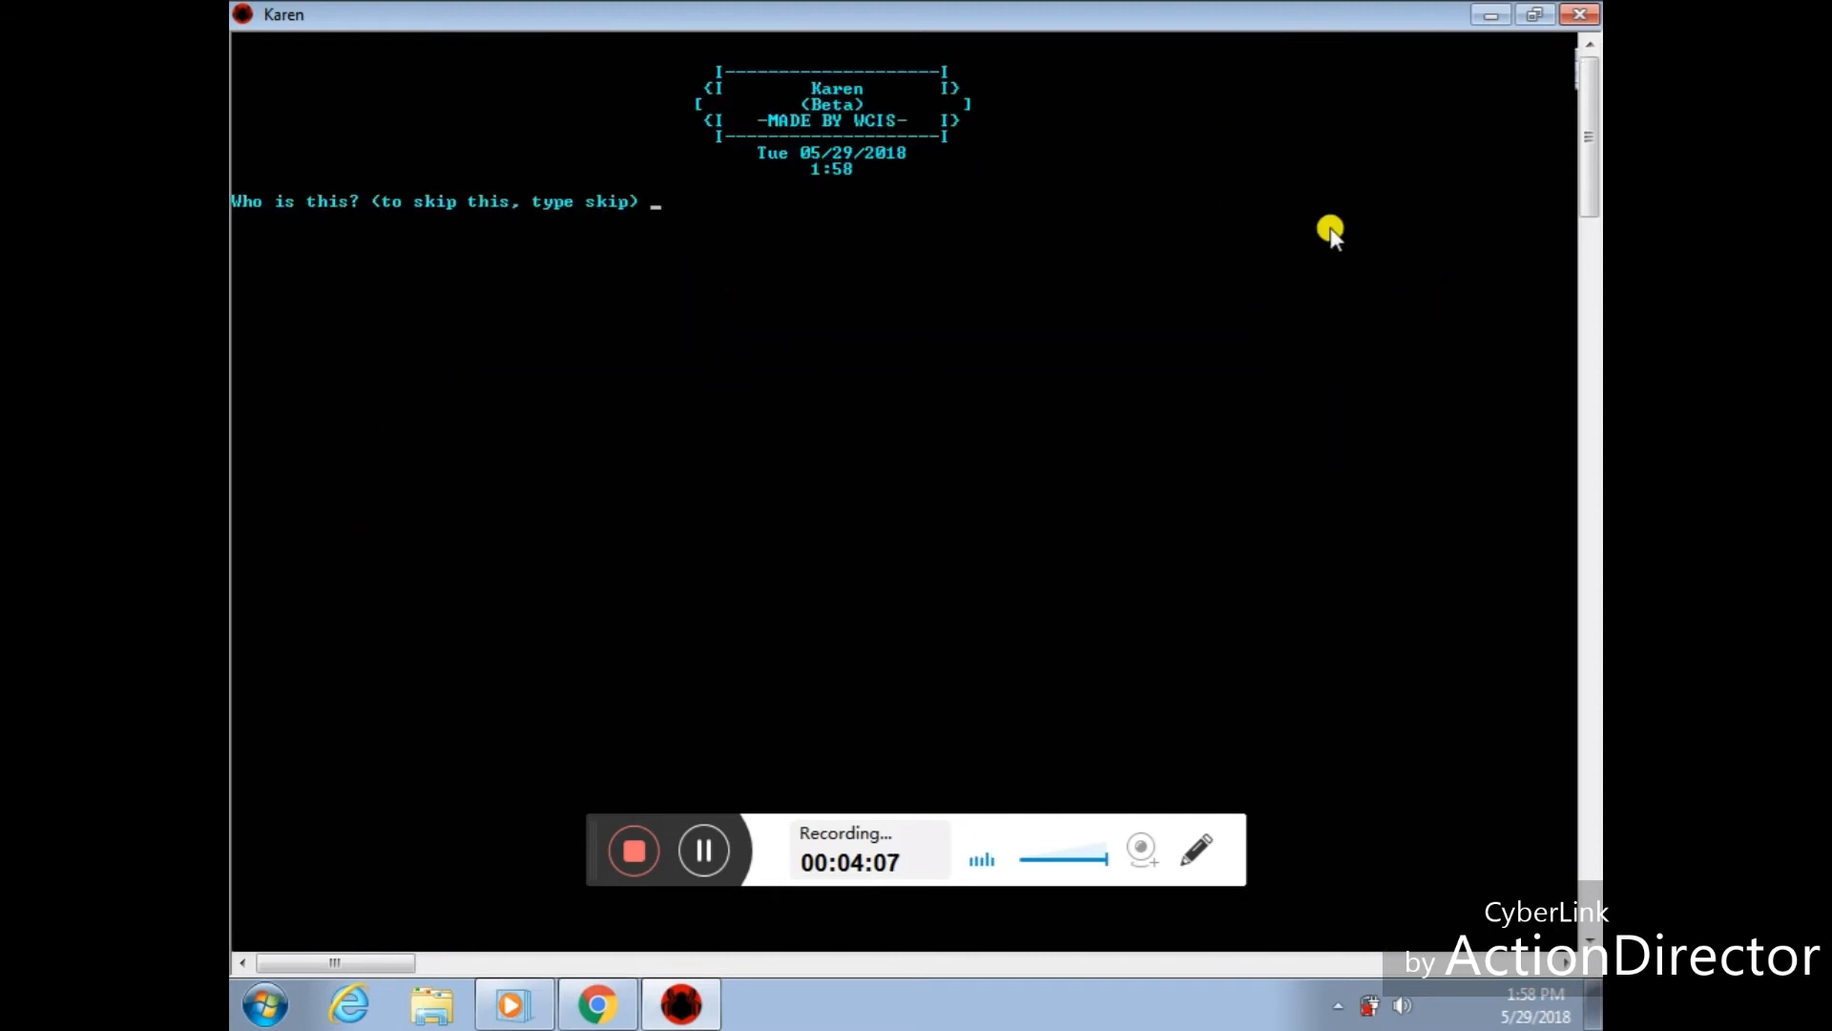
left_click(1580, 15)
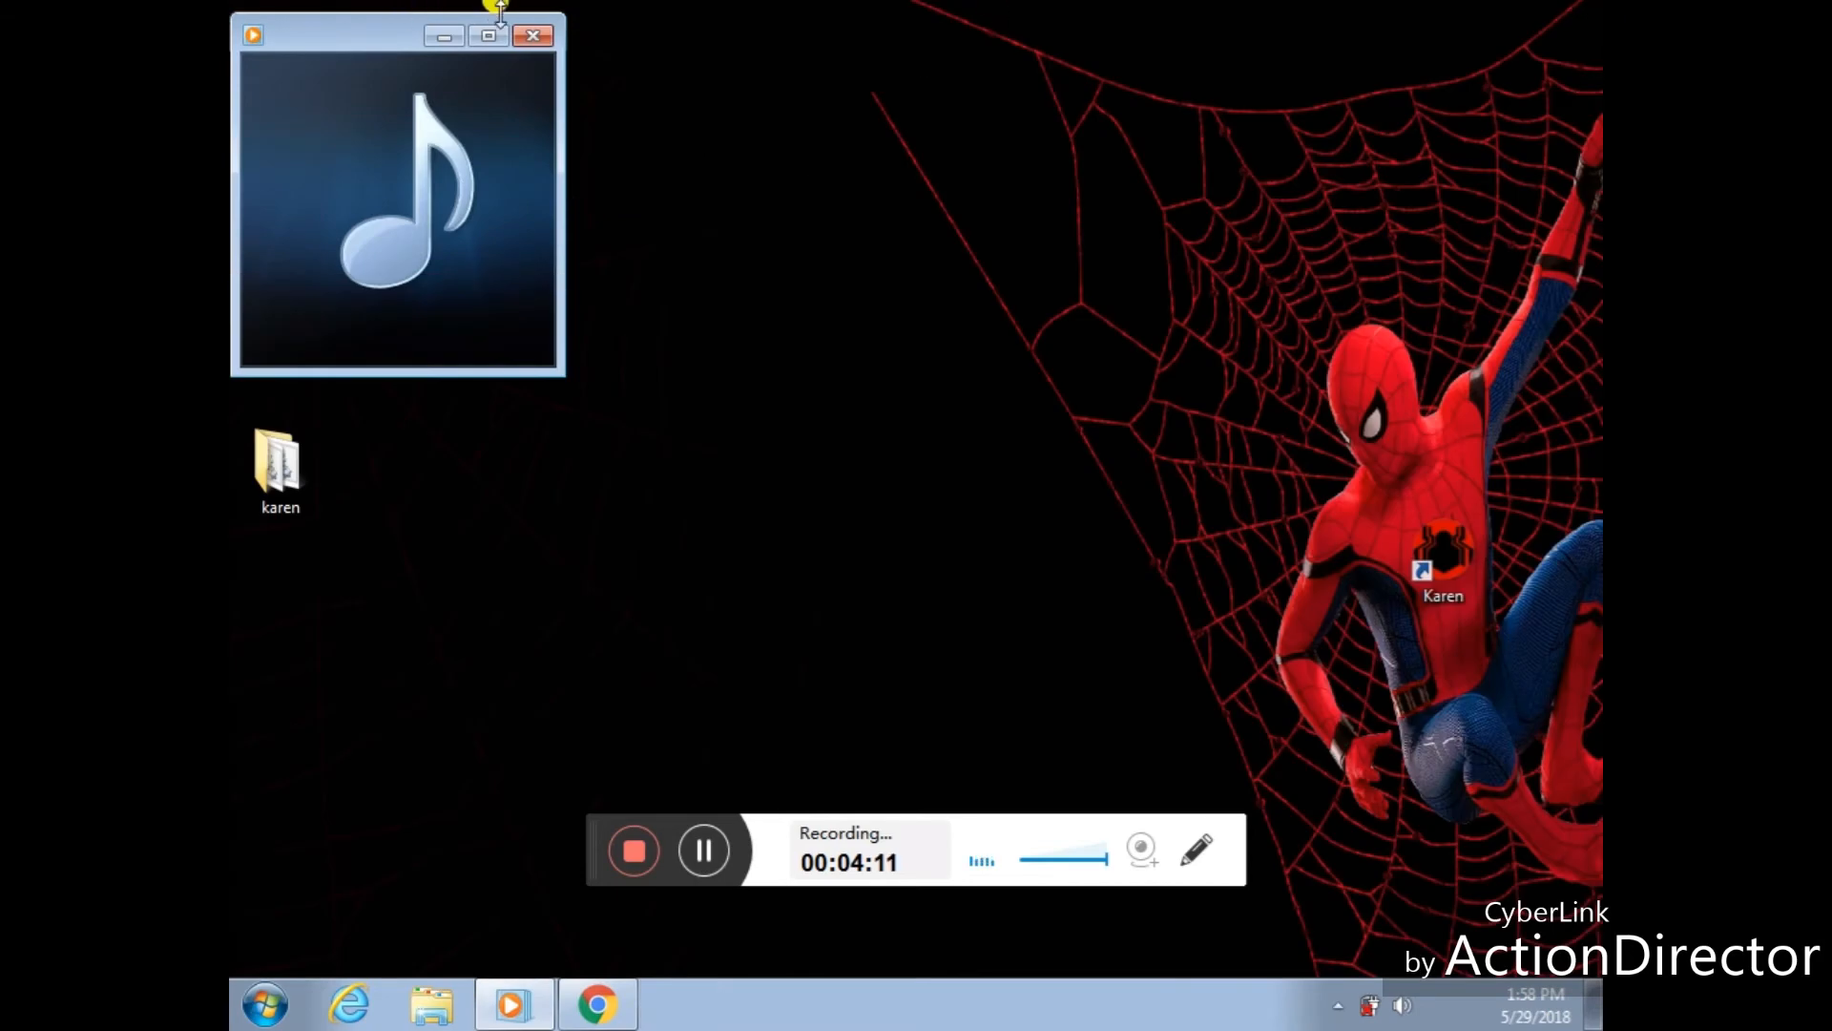
left_click(528, 33)
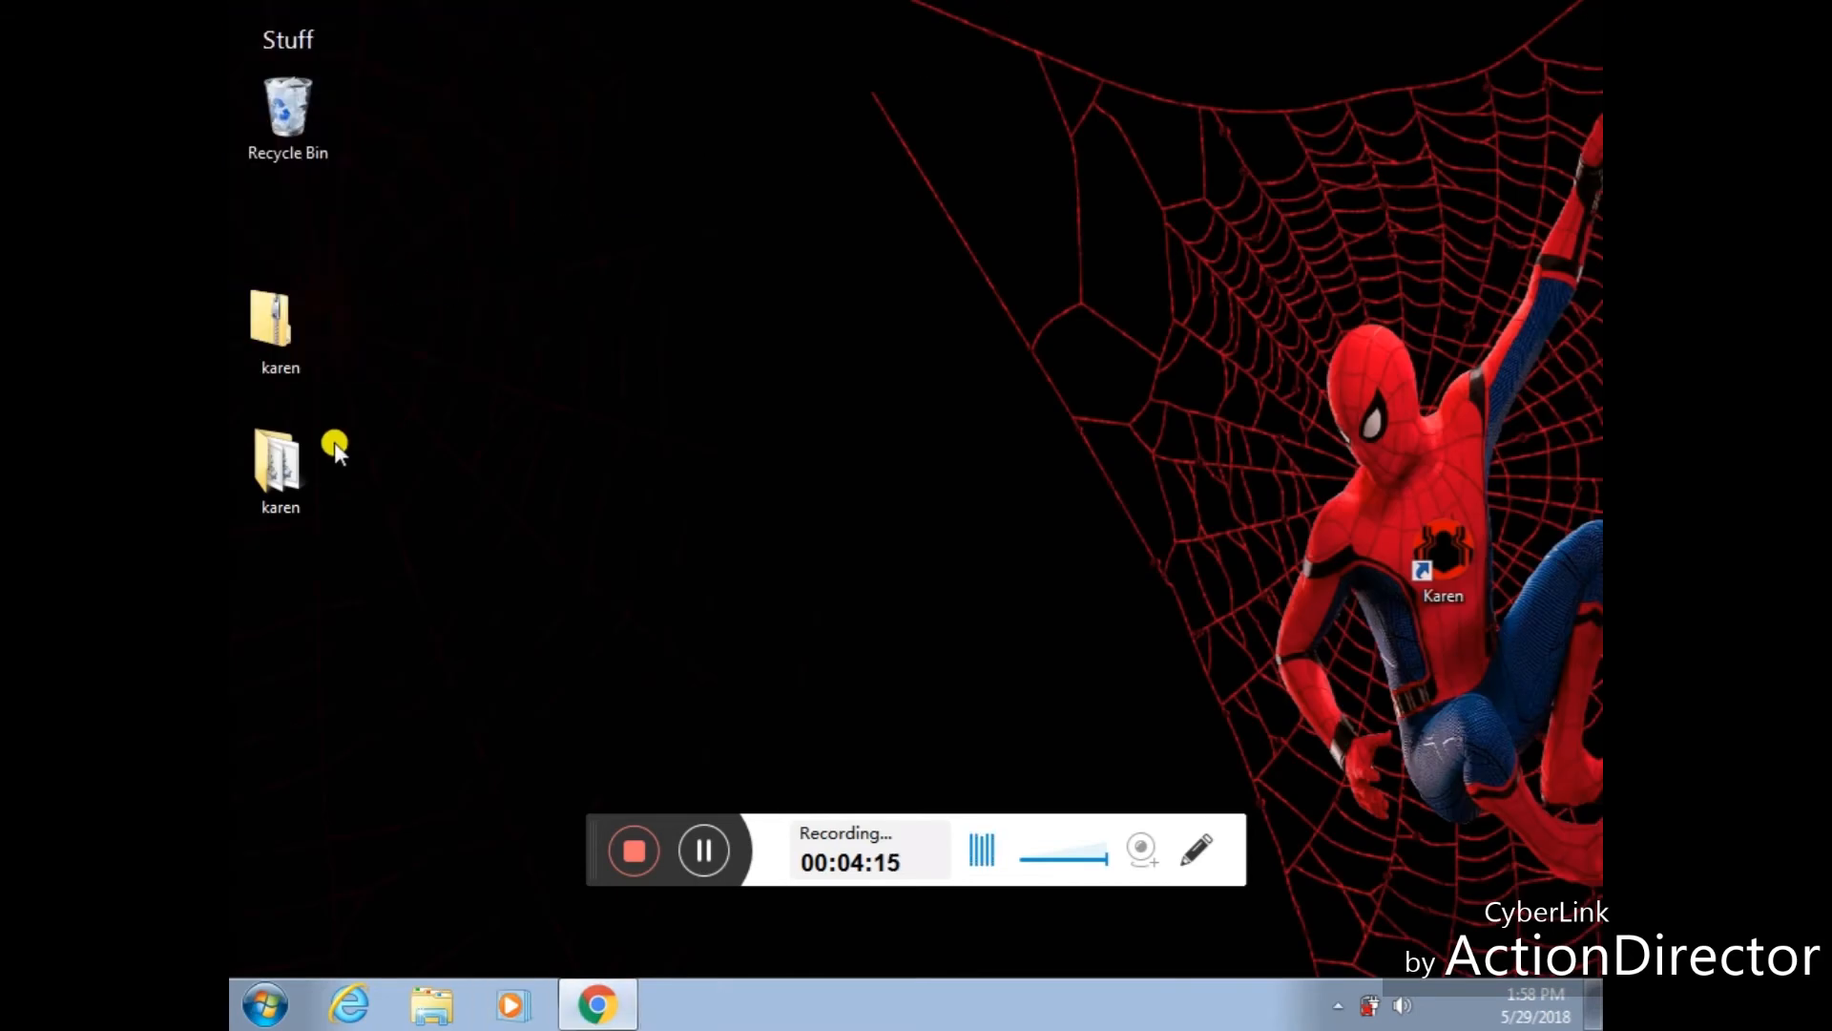
Open the karen folder on the desktop and check the general properties of the Karen application, then close the properties
double_click(290, 456)
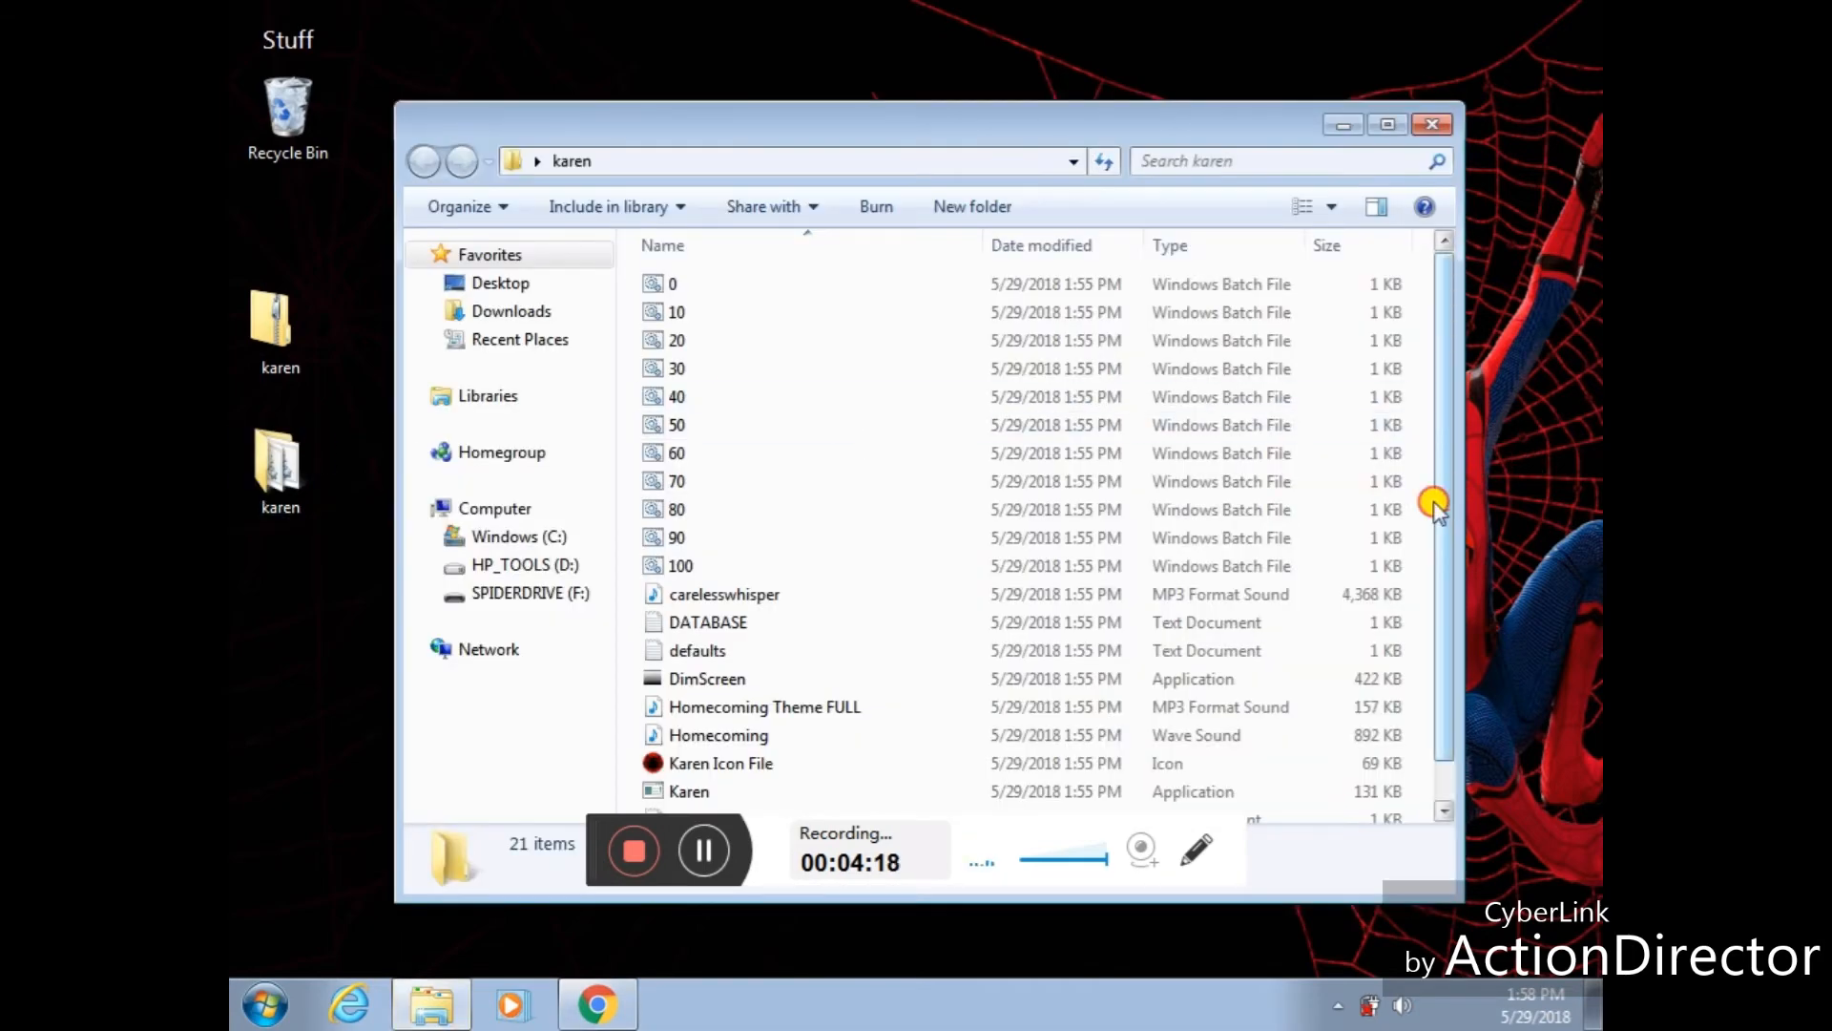
scroll(1426, 641, "down", 1)
left_click(731, 761)
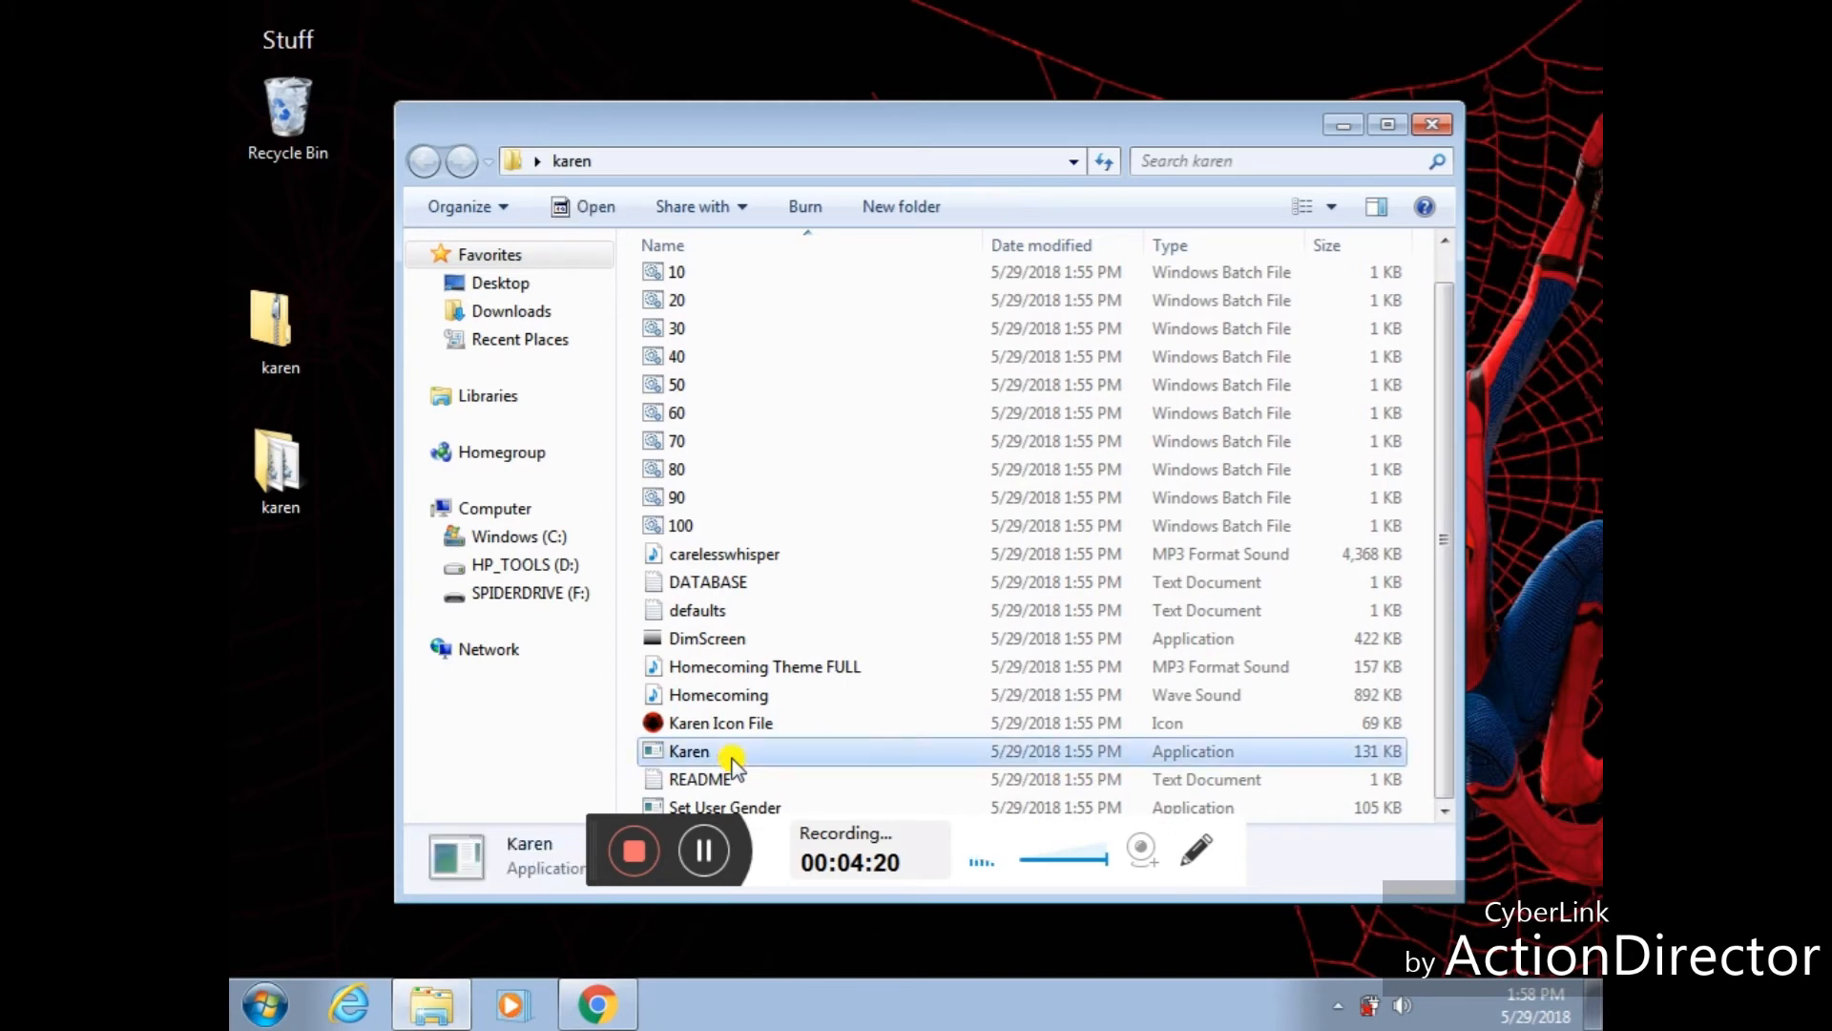
right_click(731, 761)
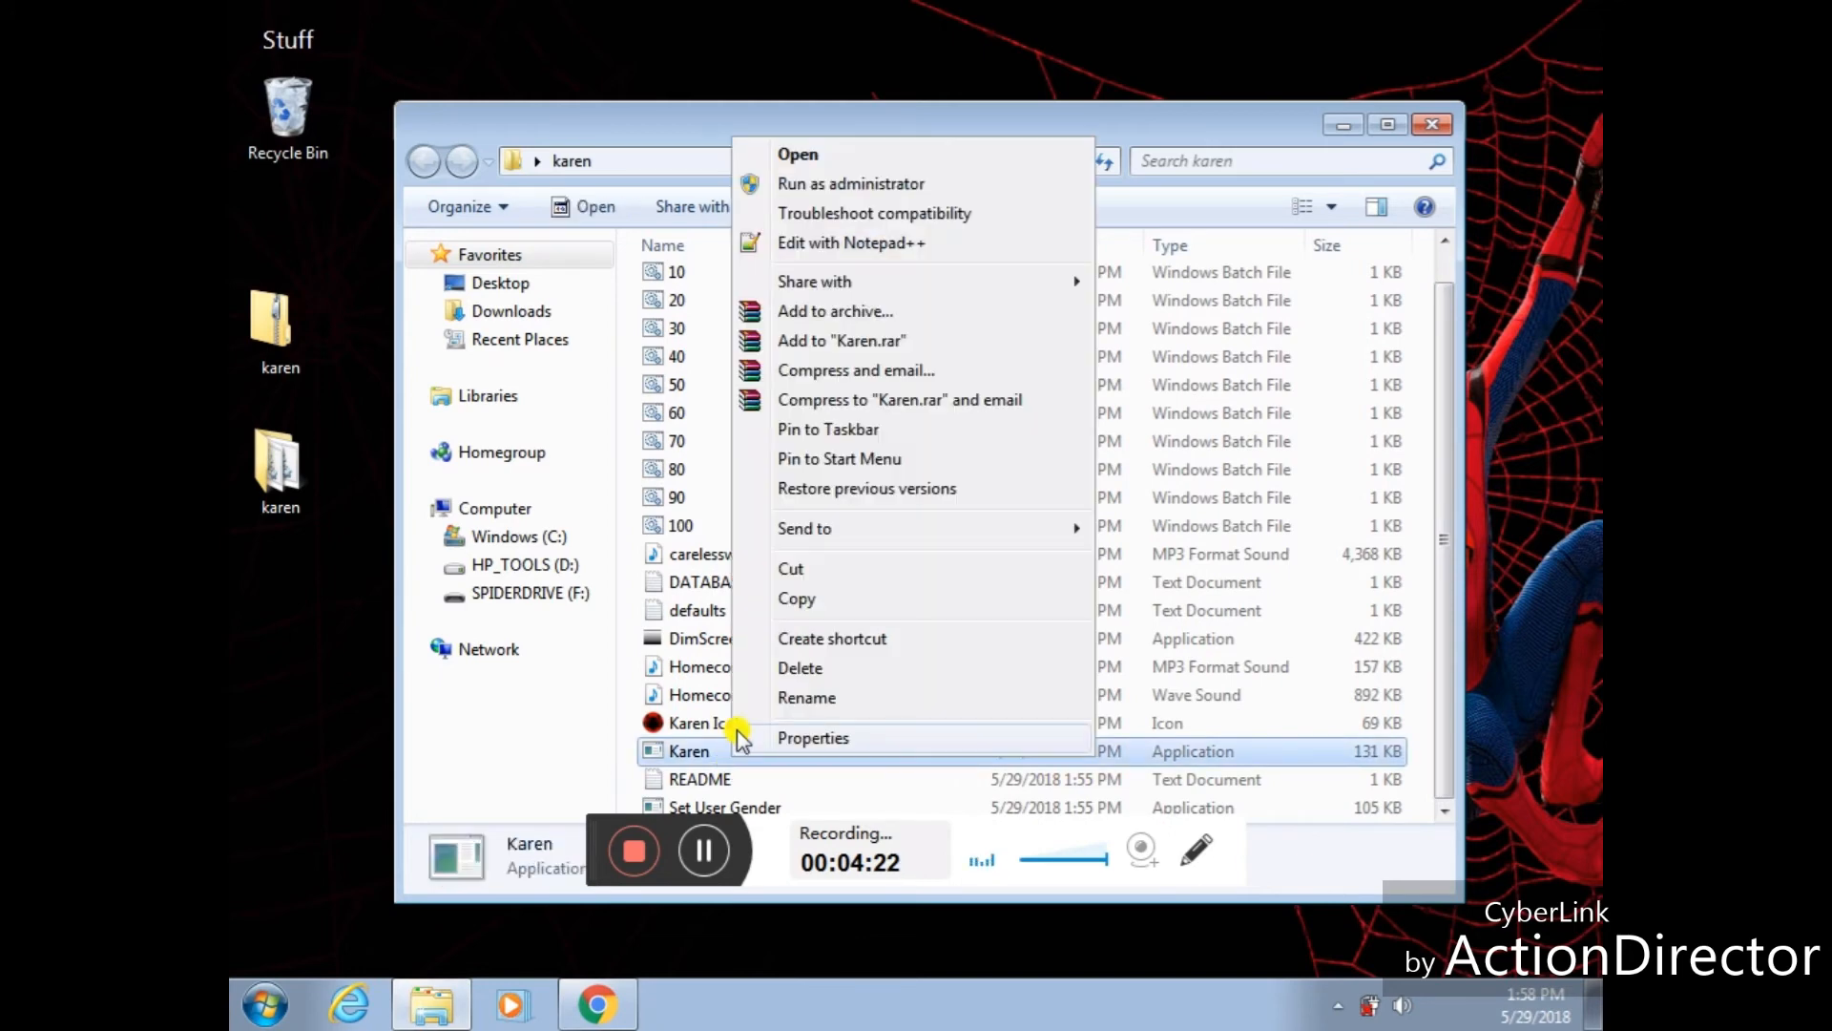
left_click(784, 740)
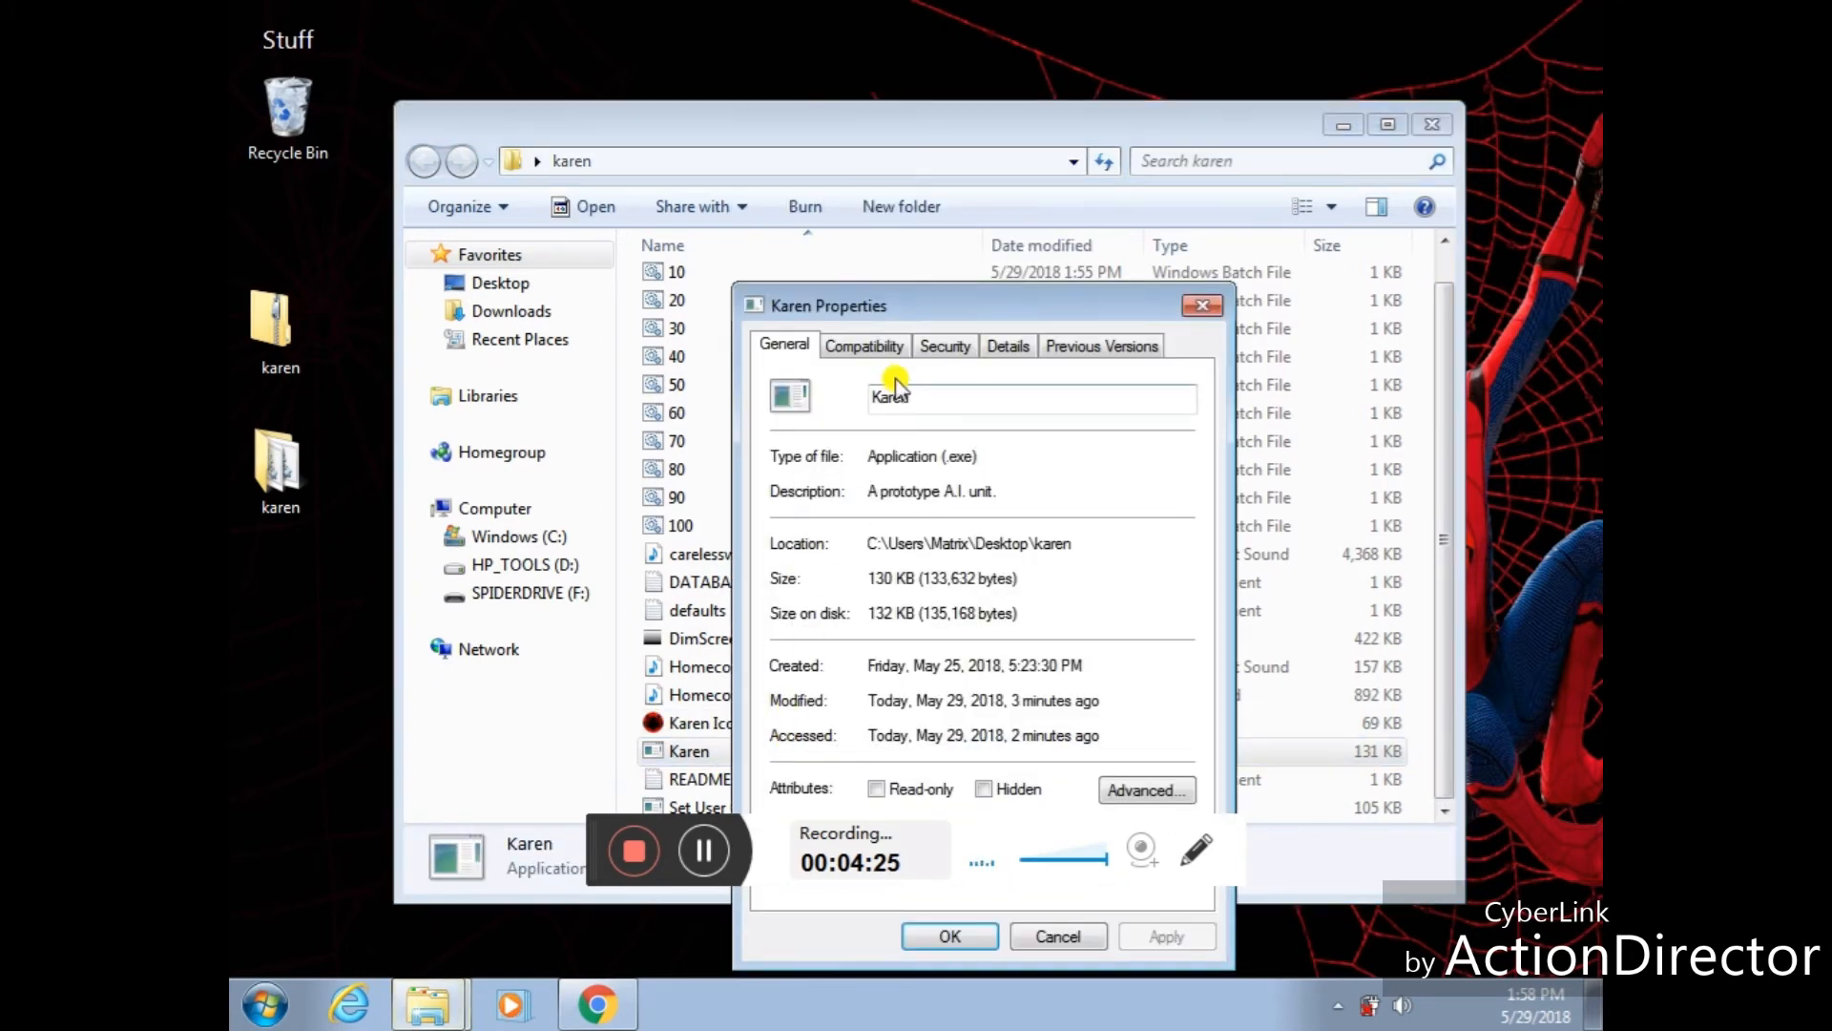
left_click(955, 933)
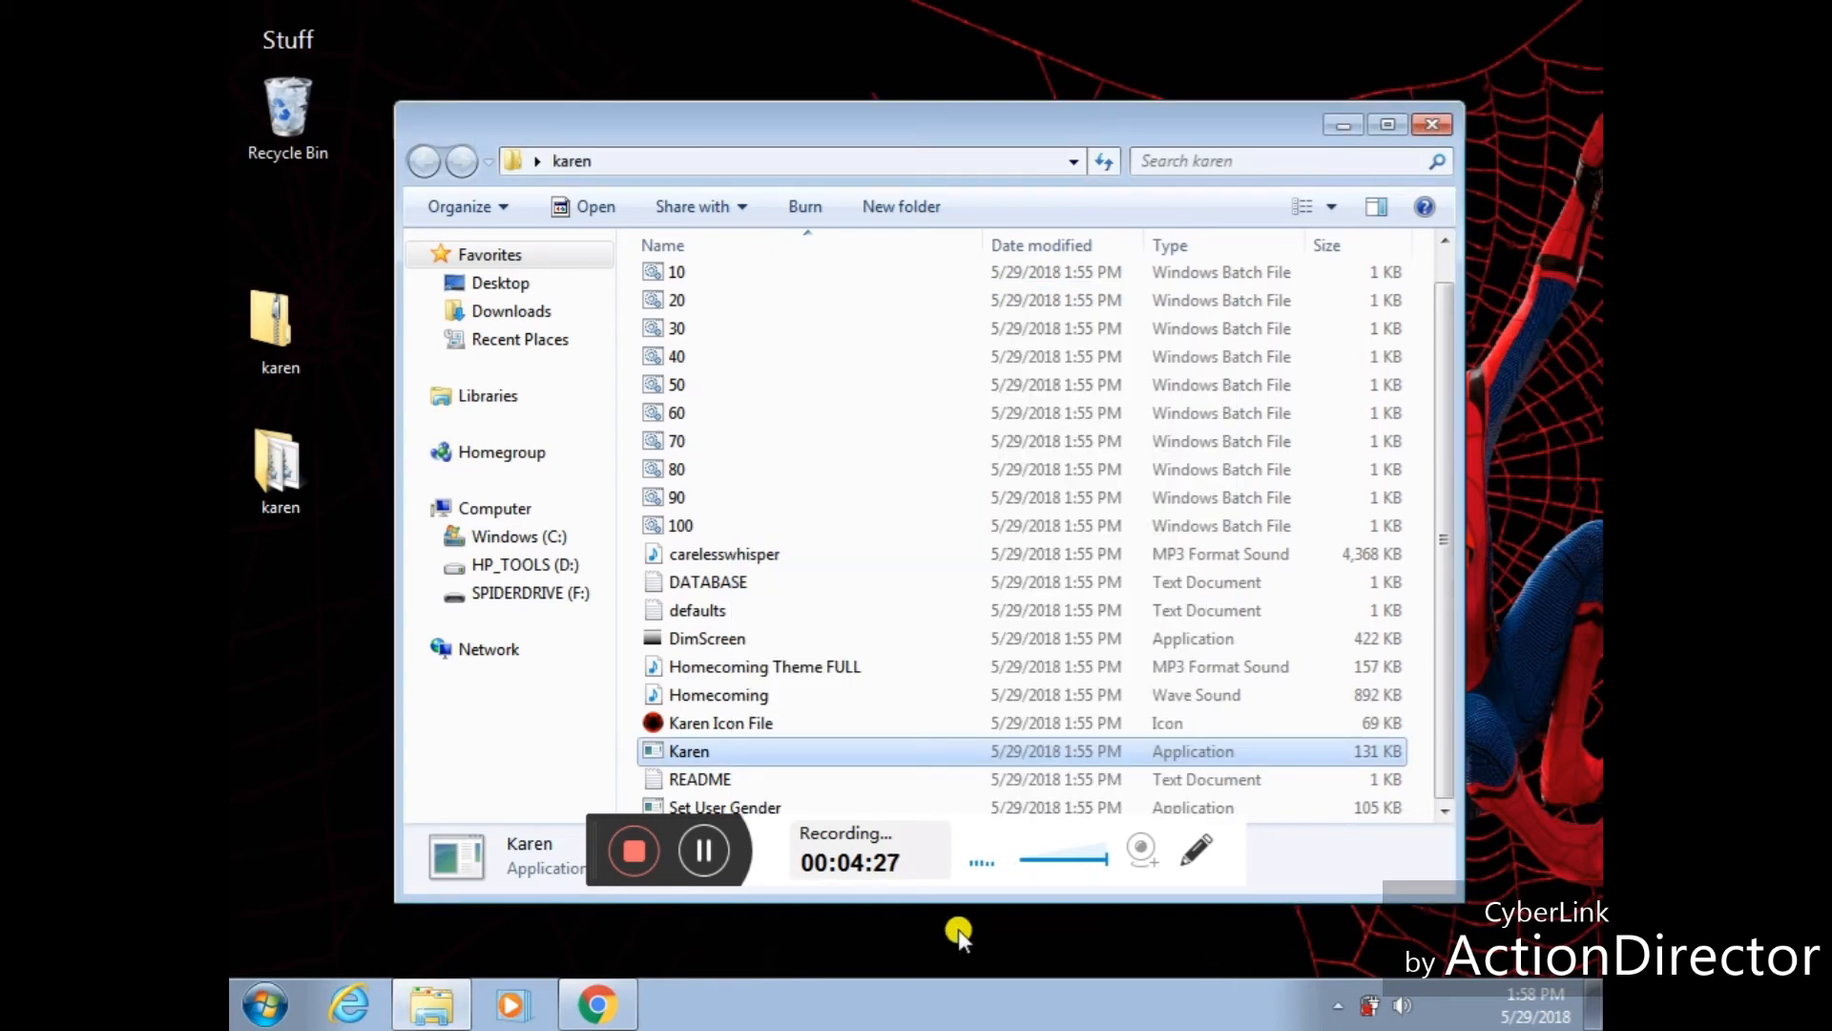
Inspect the contents of Karen.exe in Notepad++, then close the editor and decline the update download
right_click(865, 739)
left_click(943, 222)
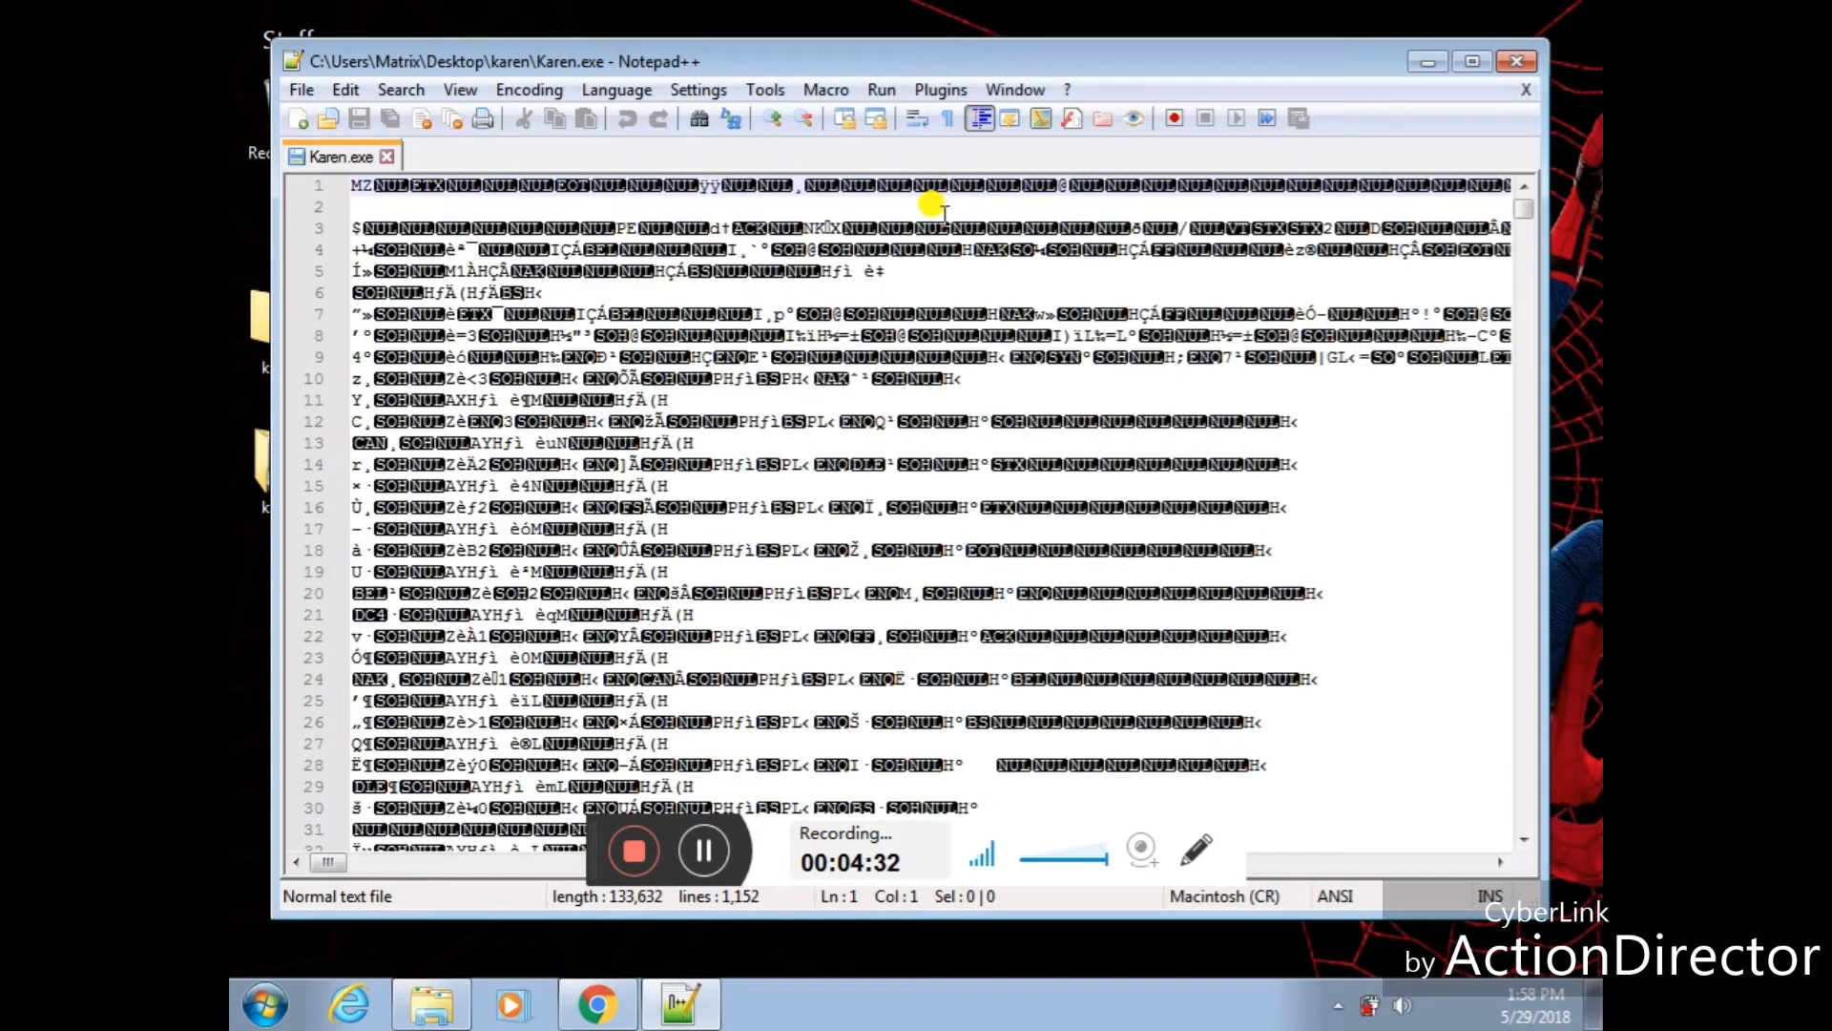
left_click_drag(1002, 525, 1074, 399)
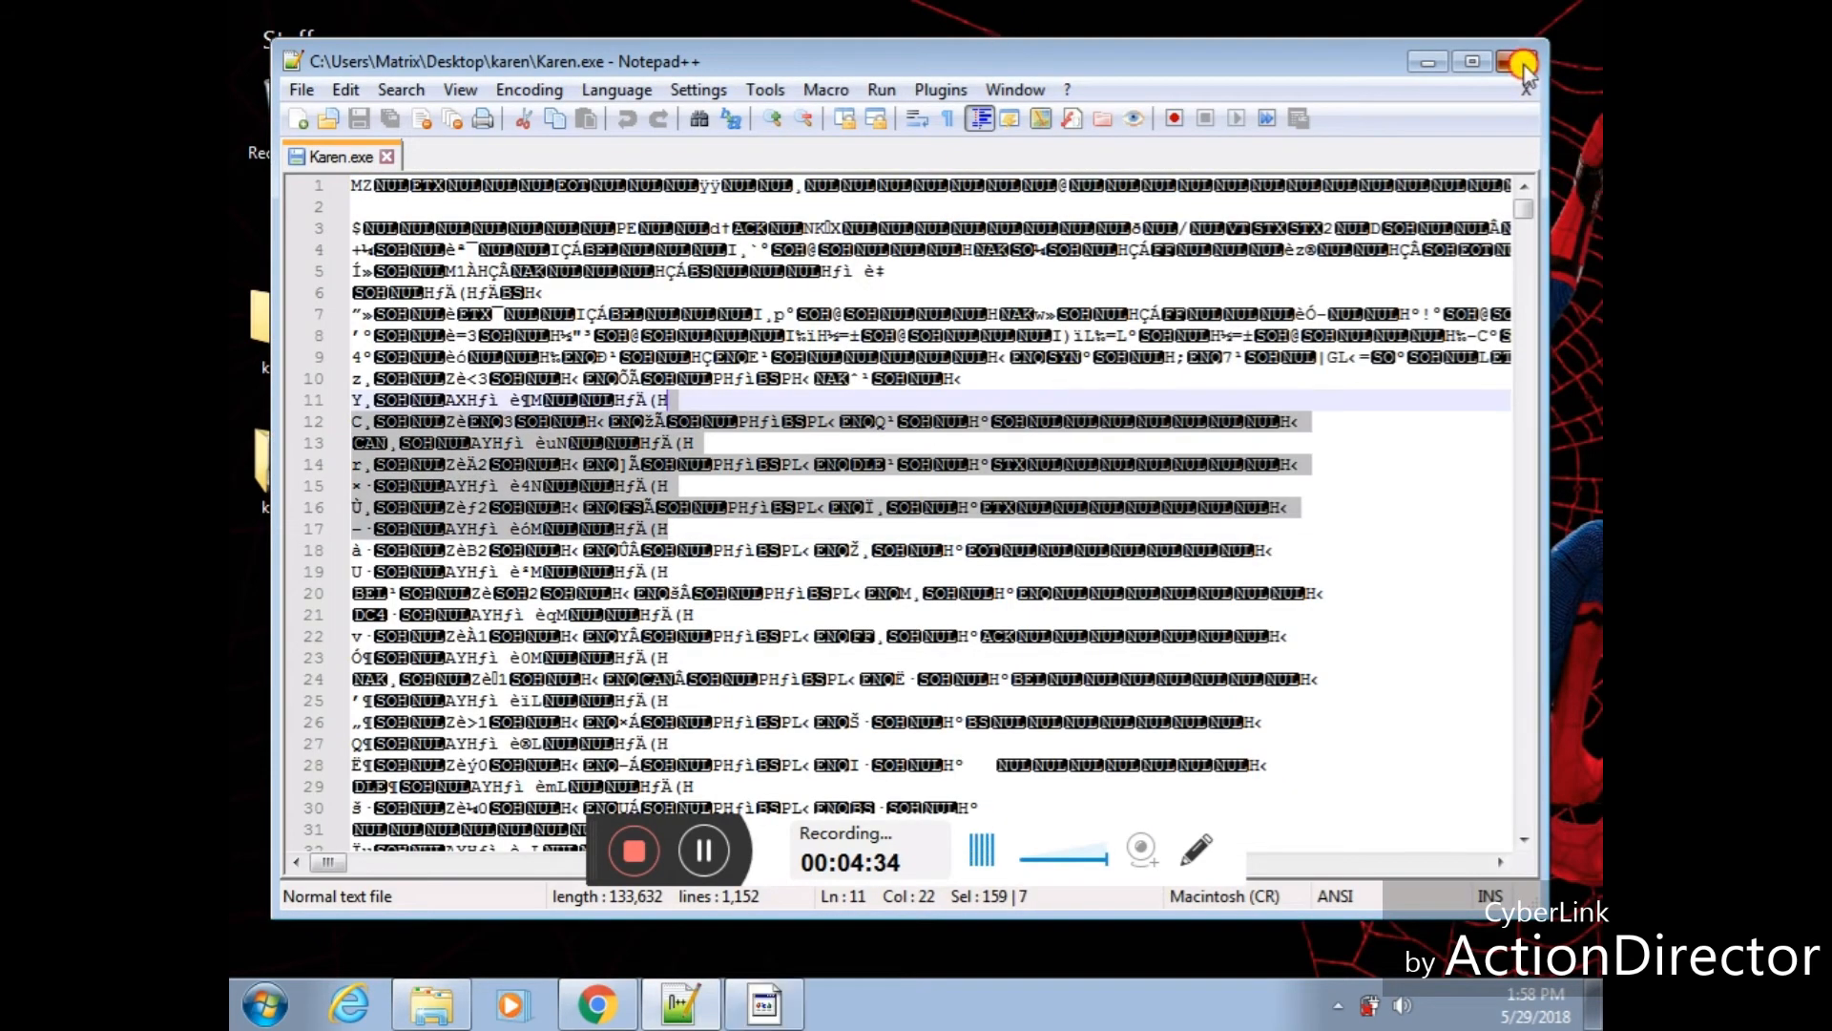
left_click(1523, 65)
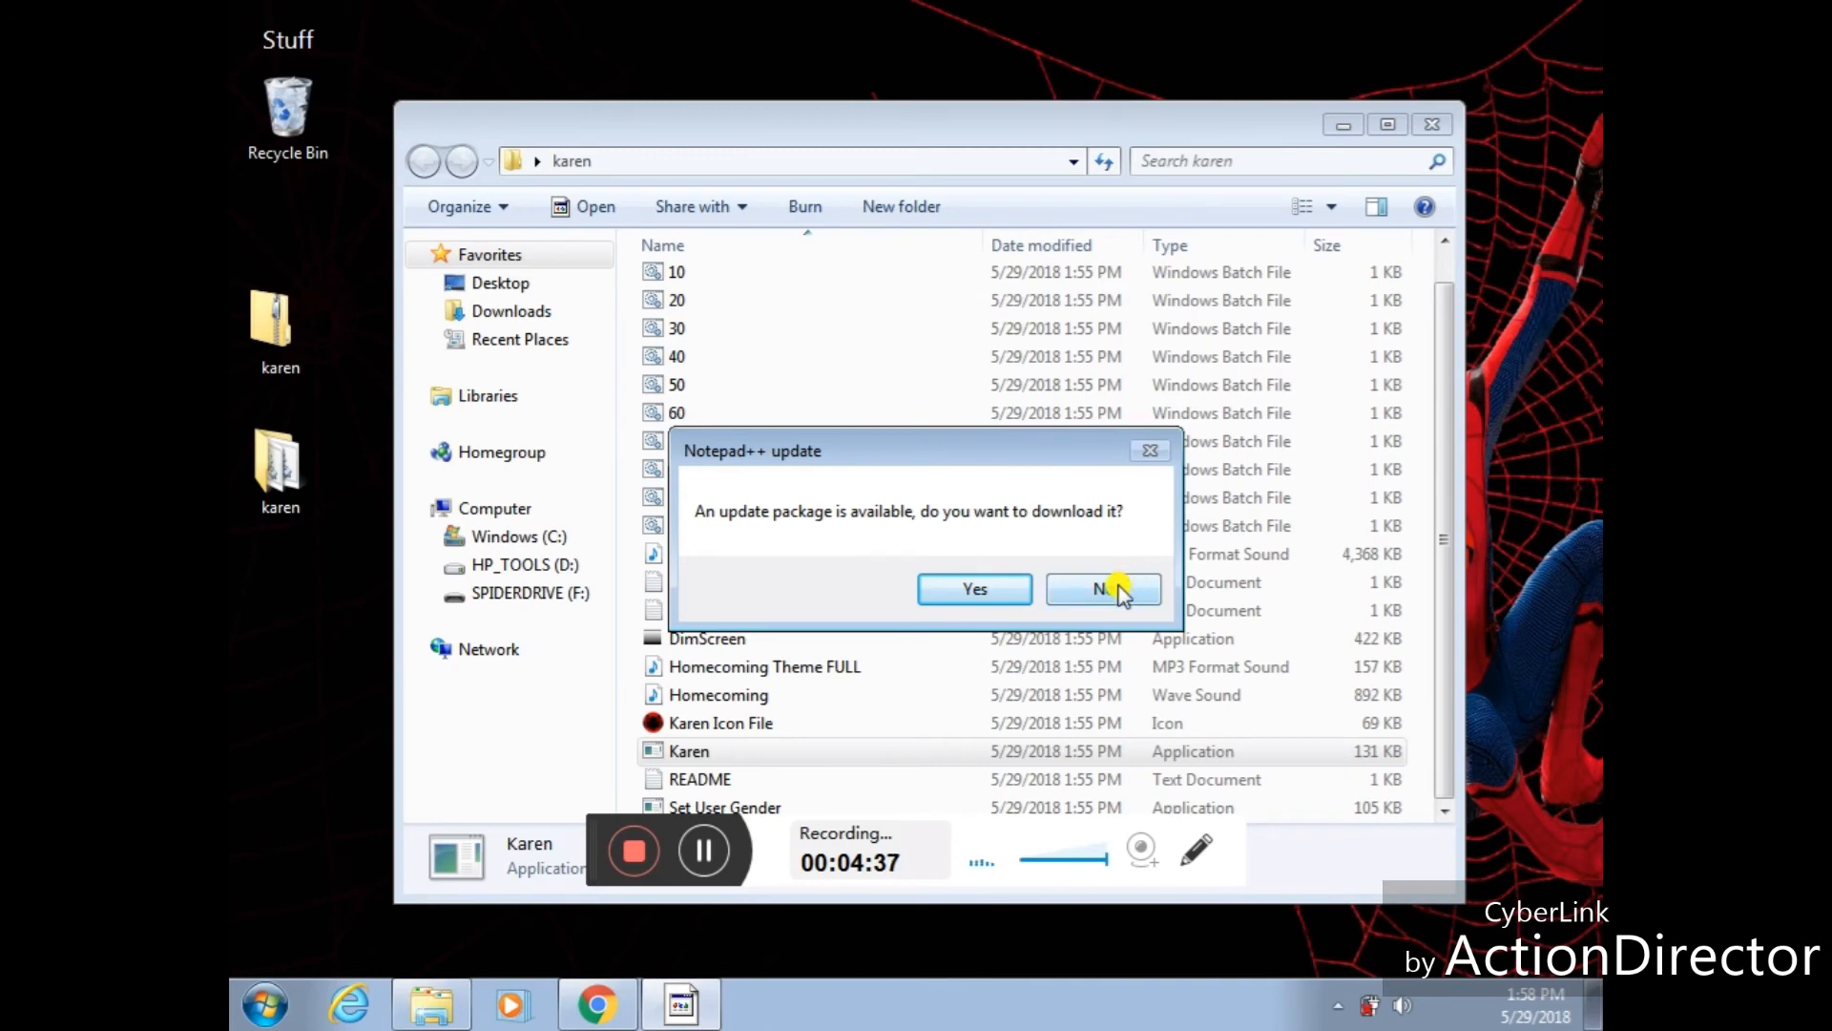
left_click(1112, 589)
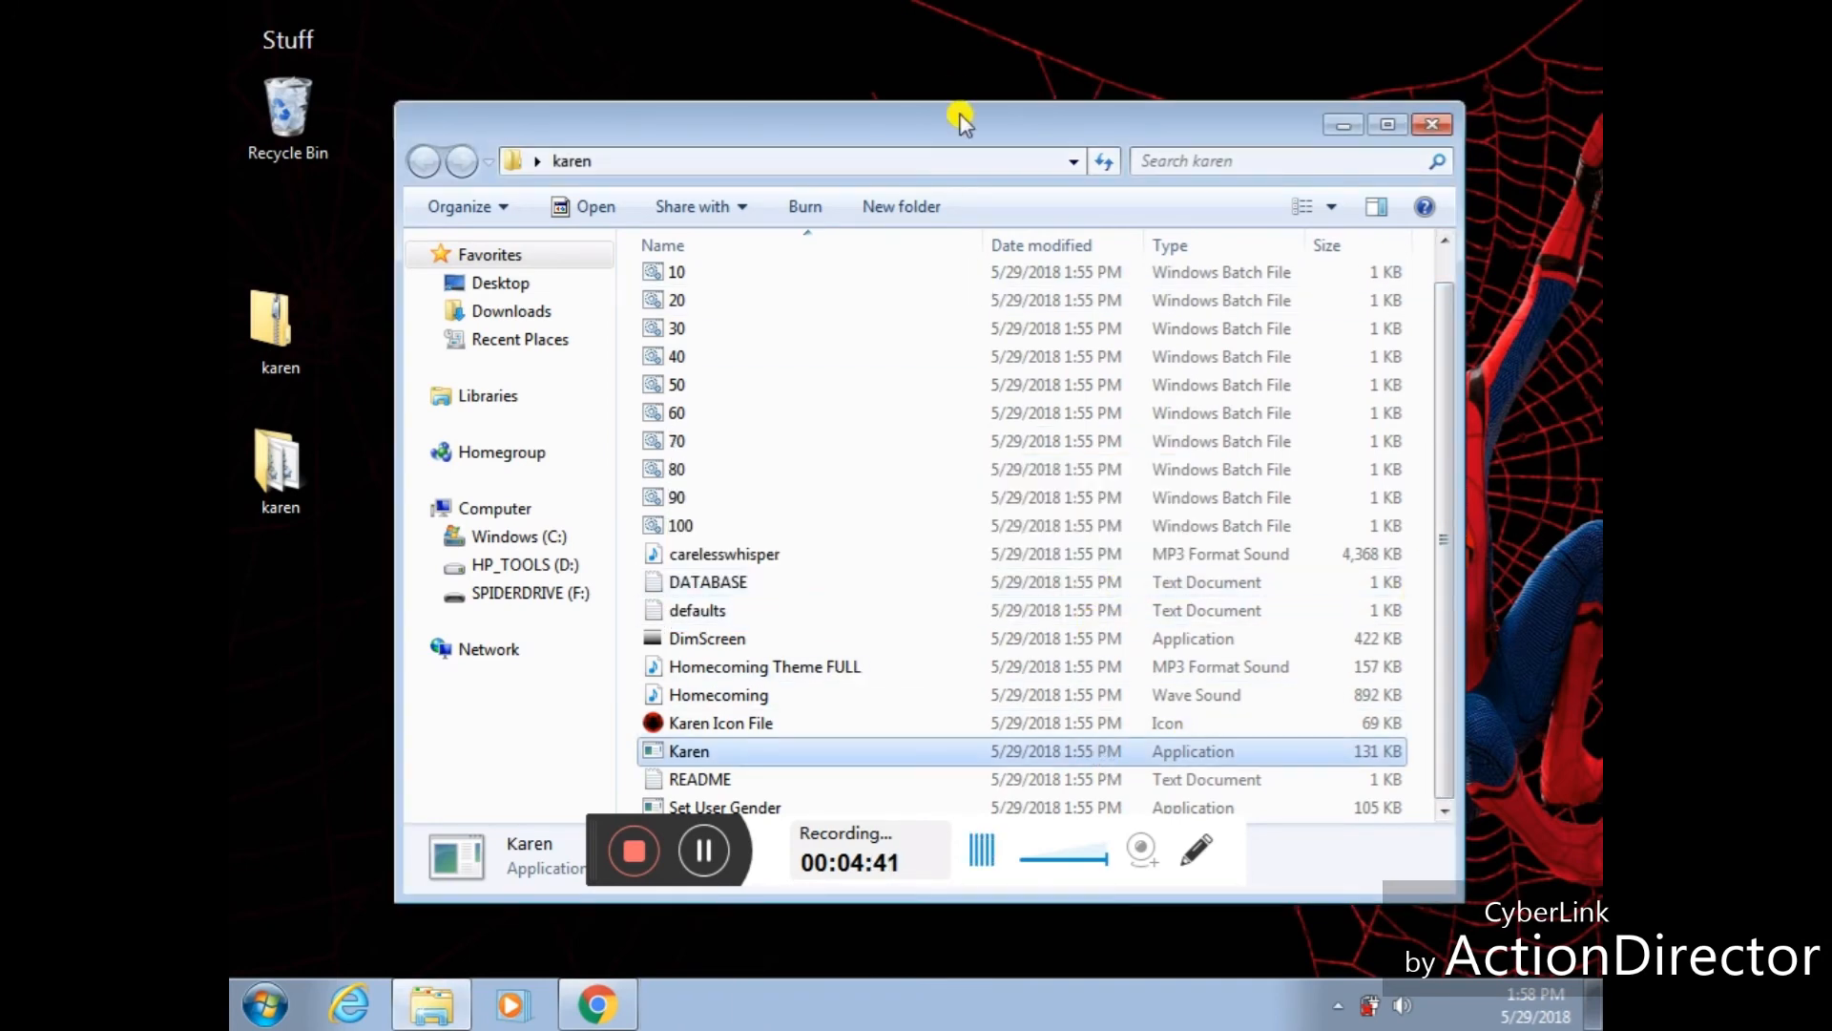
Reposition and enlarge the karen folder window so the whole file list from 0 to Set User Gender fits
left_click_drag(959, 118, 941, 37)
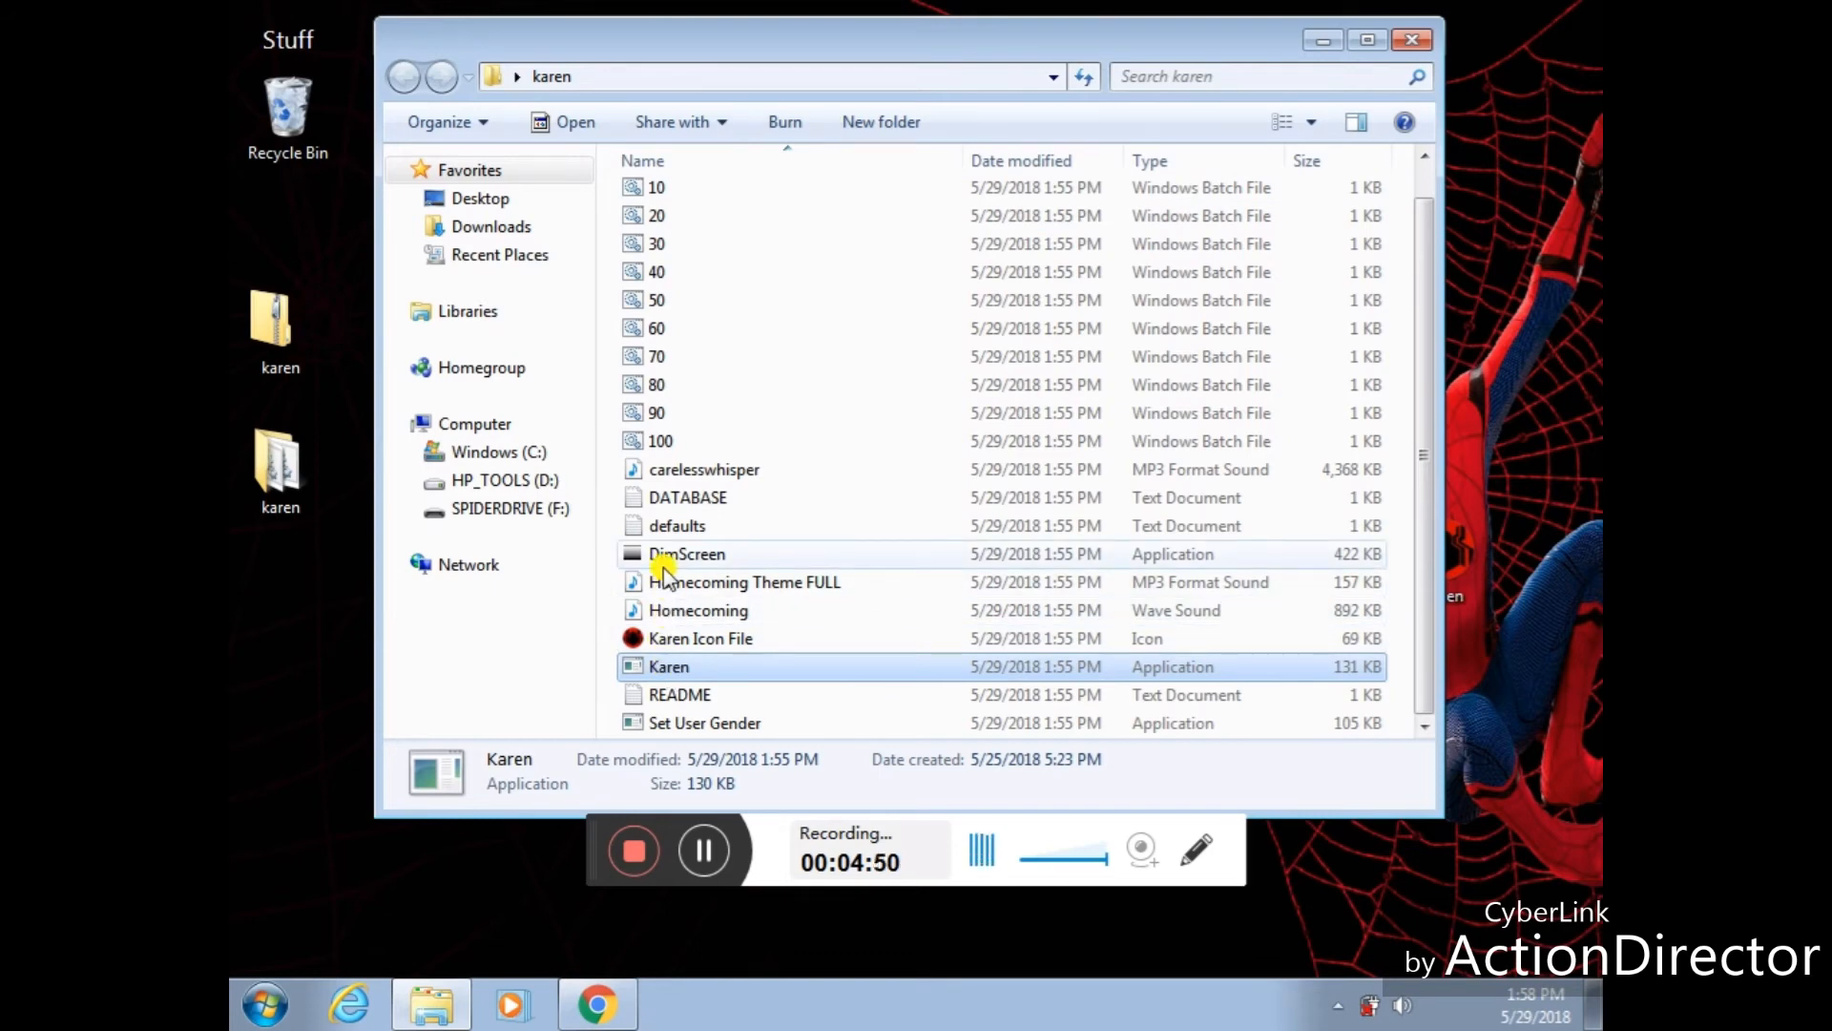
left_click_drag(1412, 286, 1409, 385)
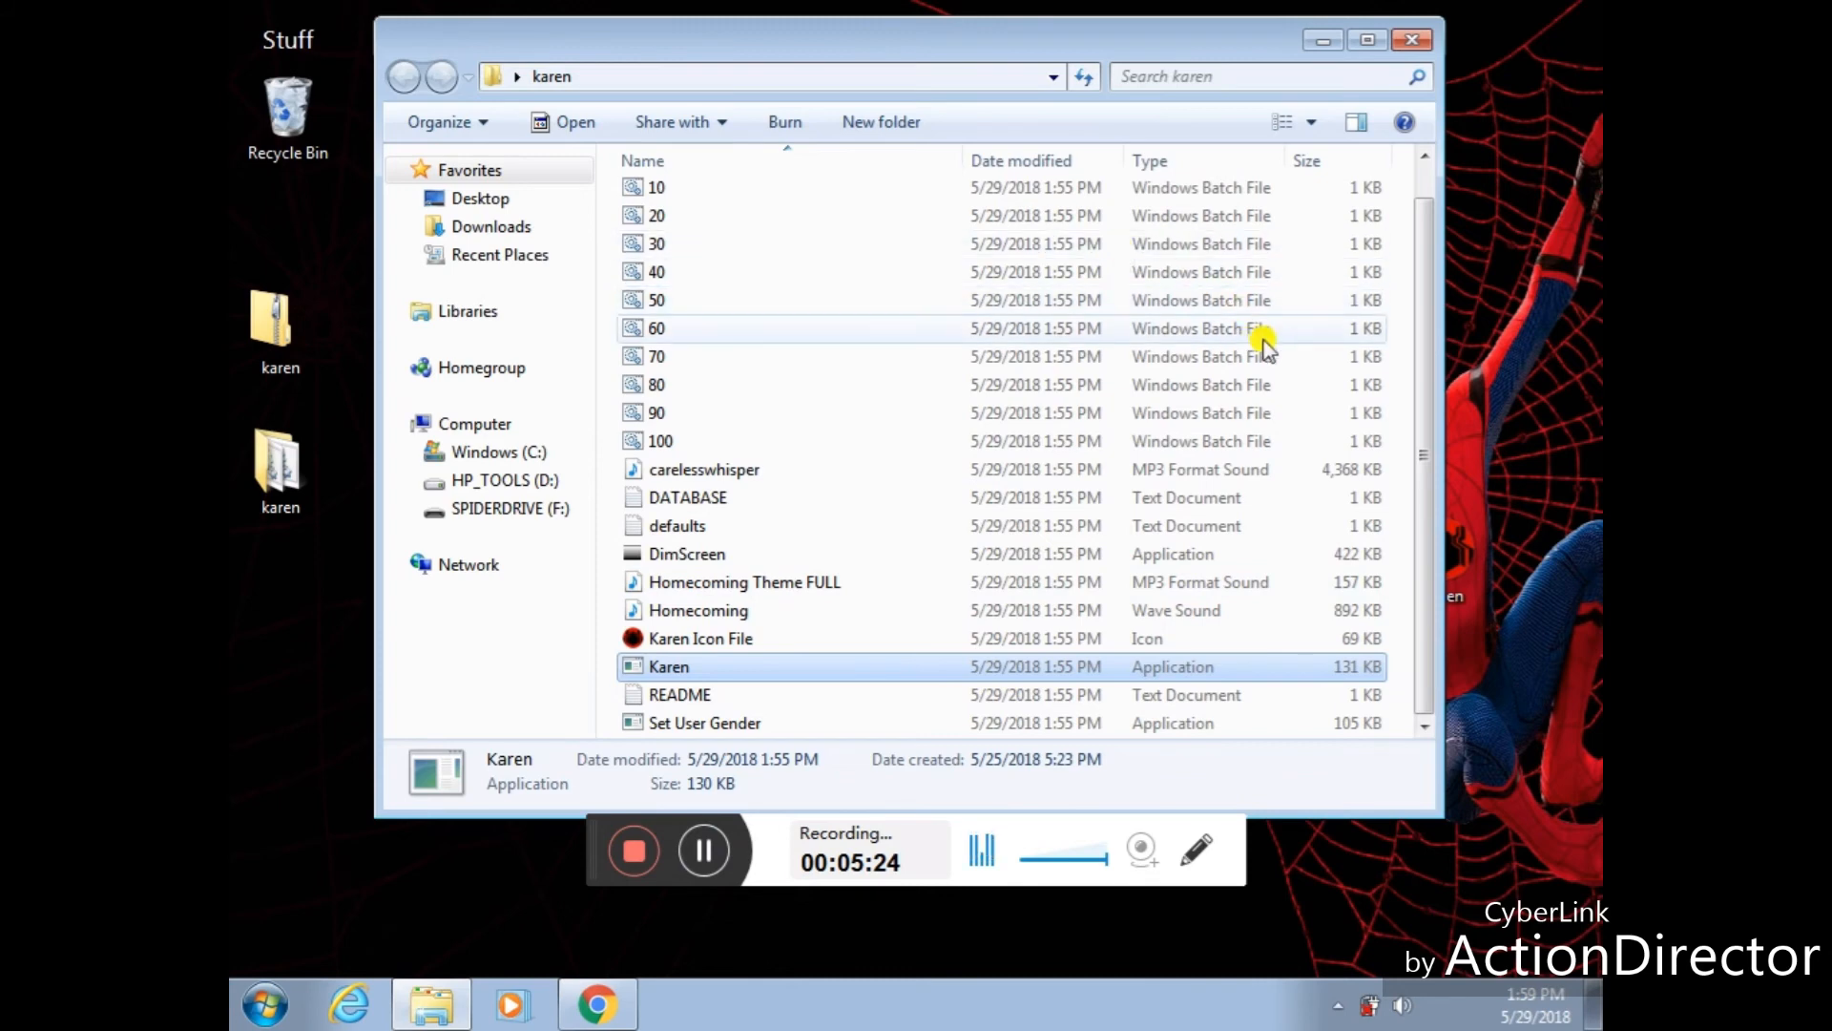
left_click_drag(1168, 16, 1162, 26)
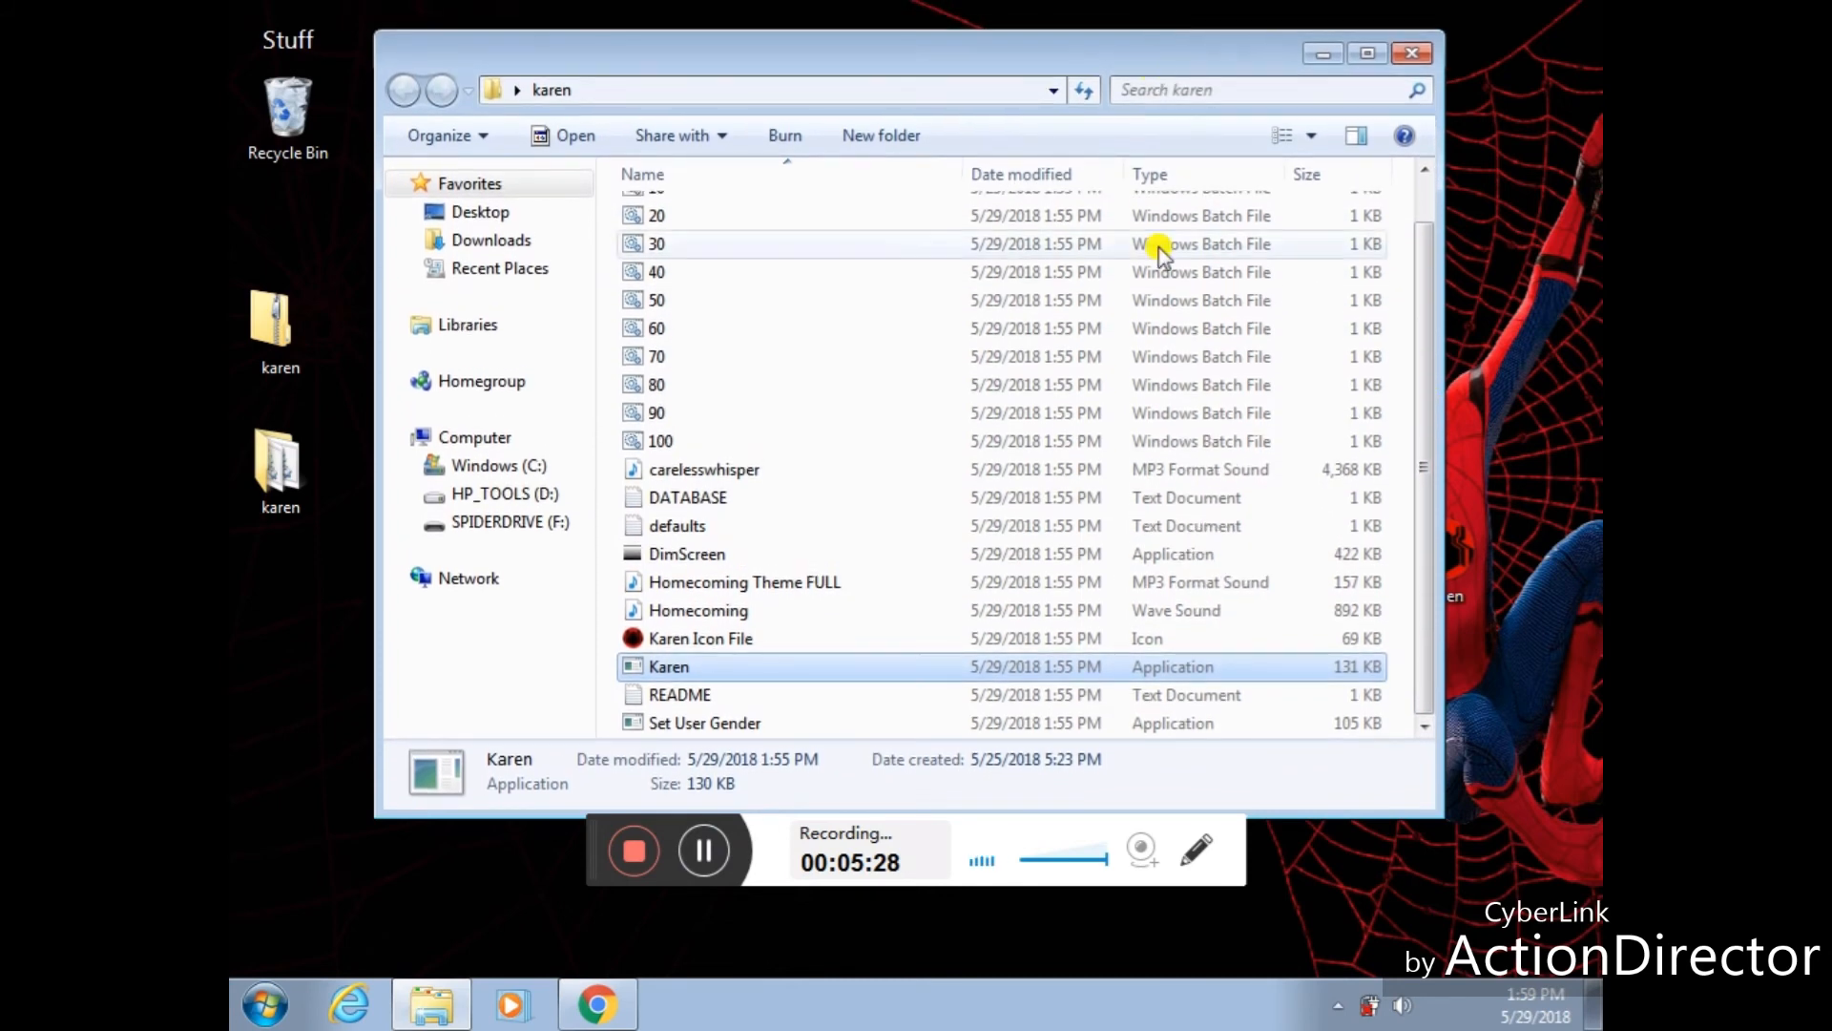
left_click_drag(1315, 809, 1315, 852)
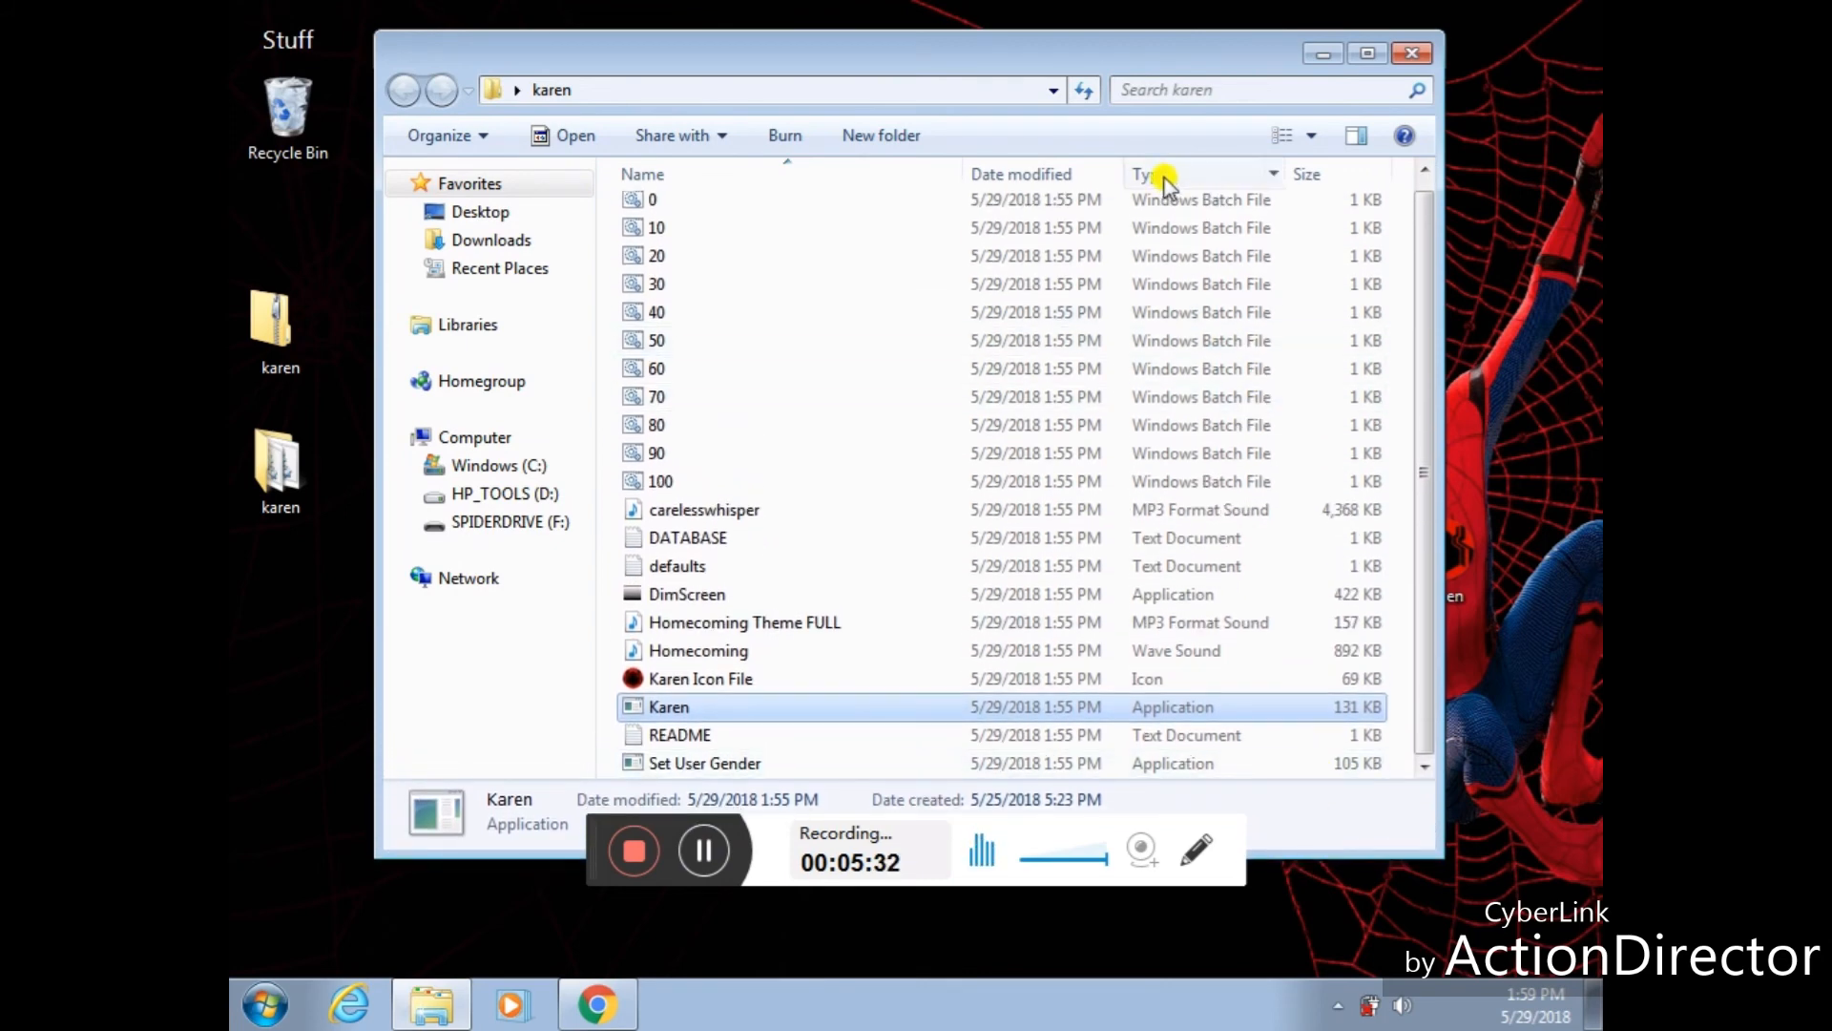
left_click_drag(1162, 59, 1155, 34)
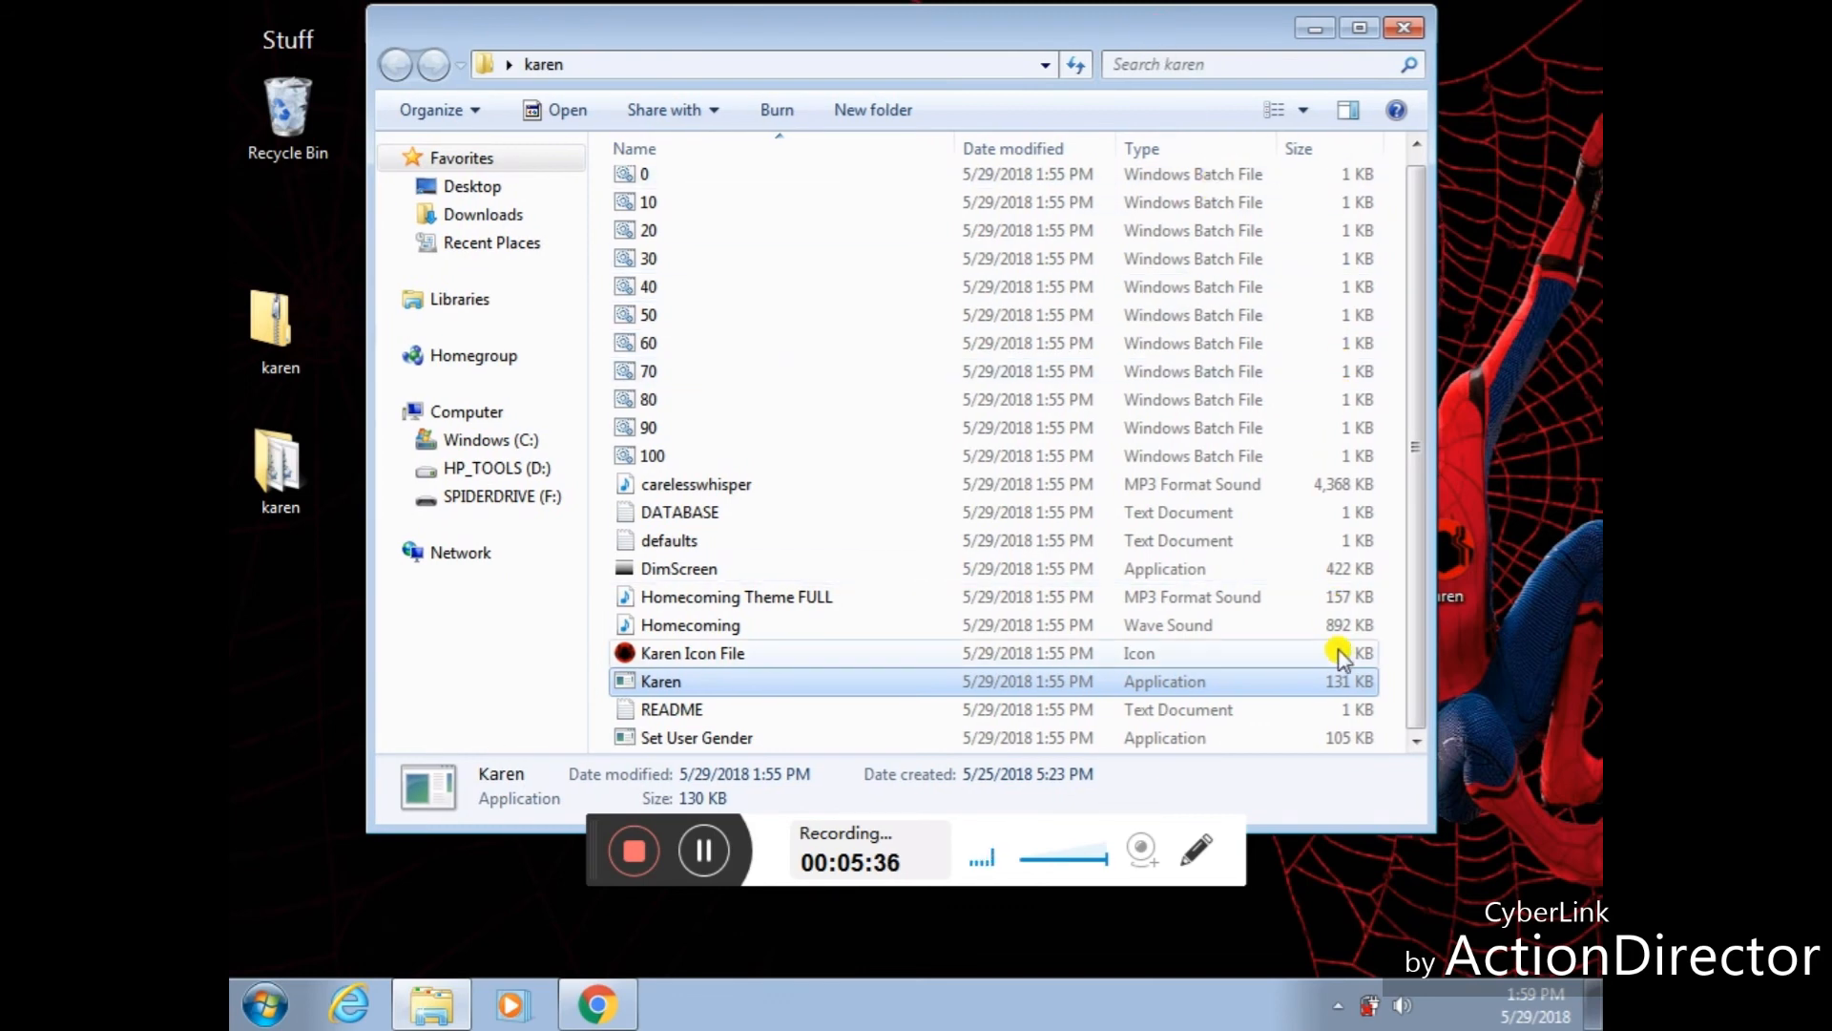
left_click_drag(1289, 826, 1290, 835)
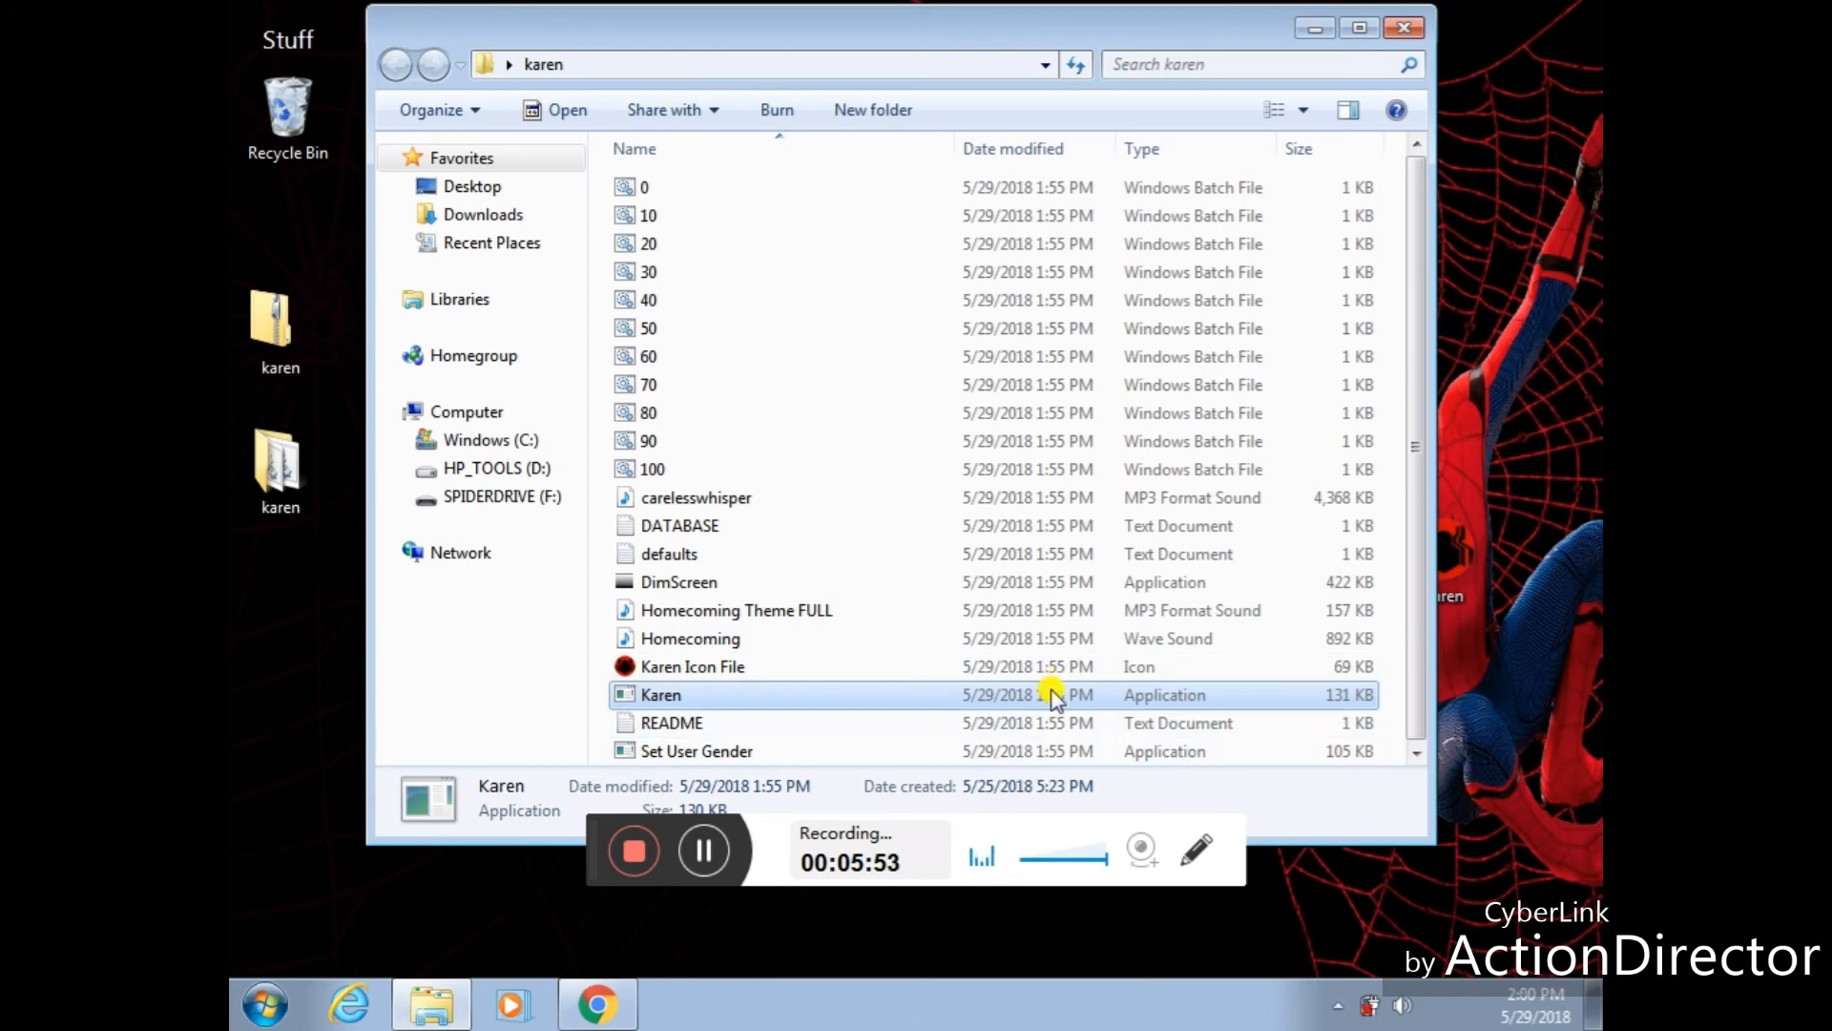
Look at the DimScreen and Karen applications in the karen folder, then close the folder window
left_click(960, 578)
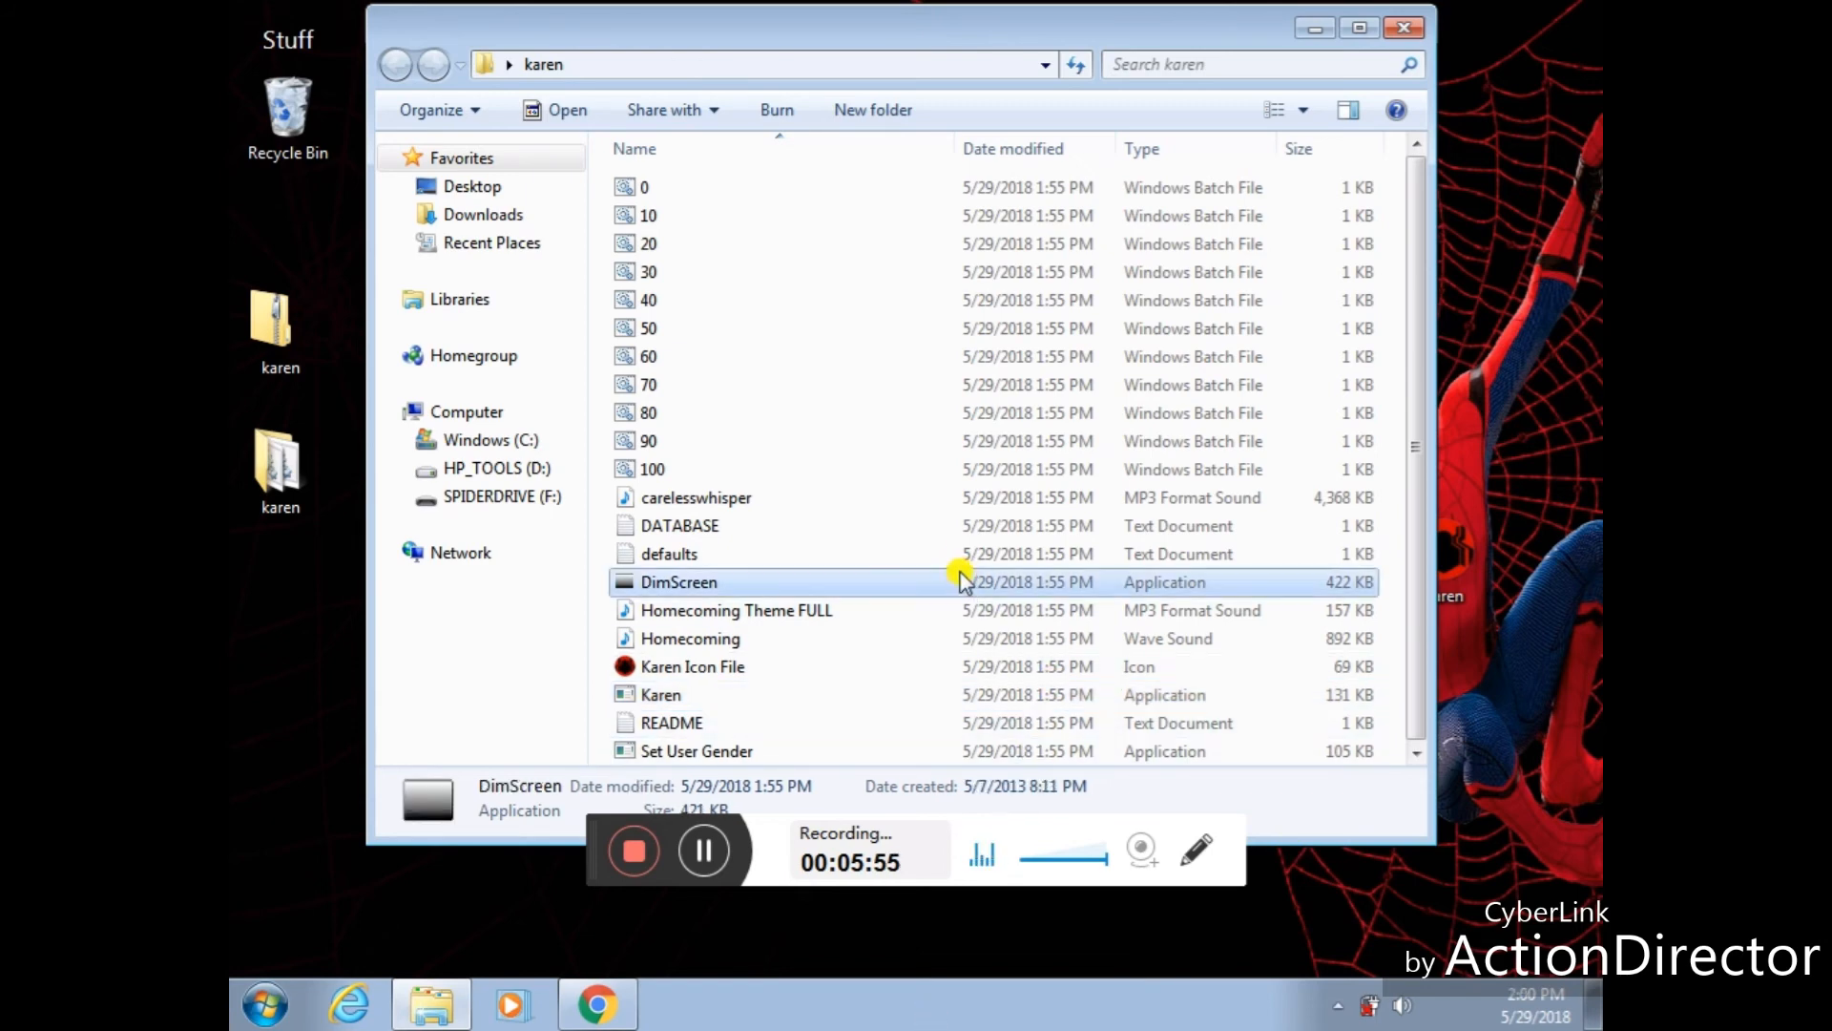
left_click(997, 694)
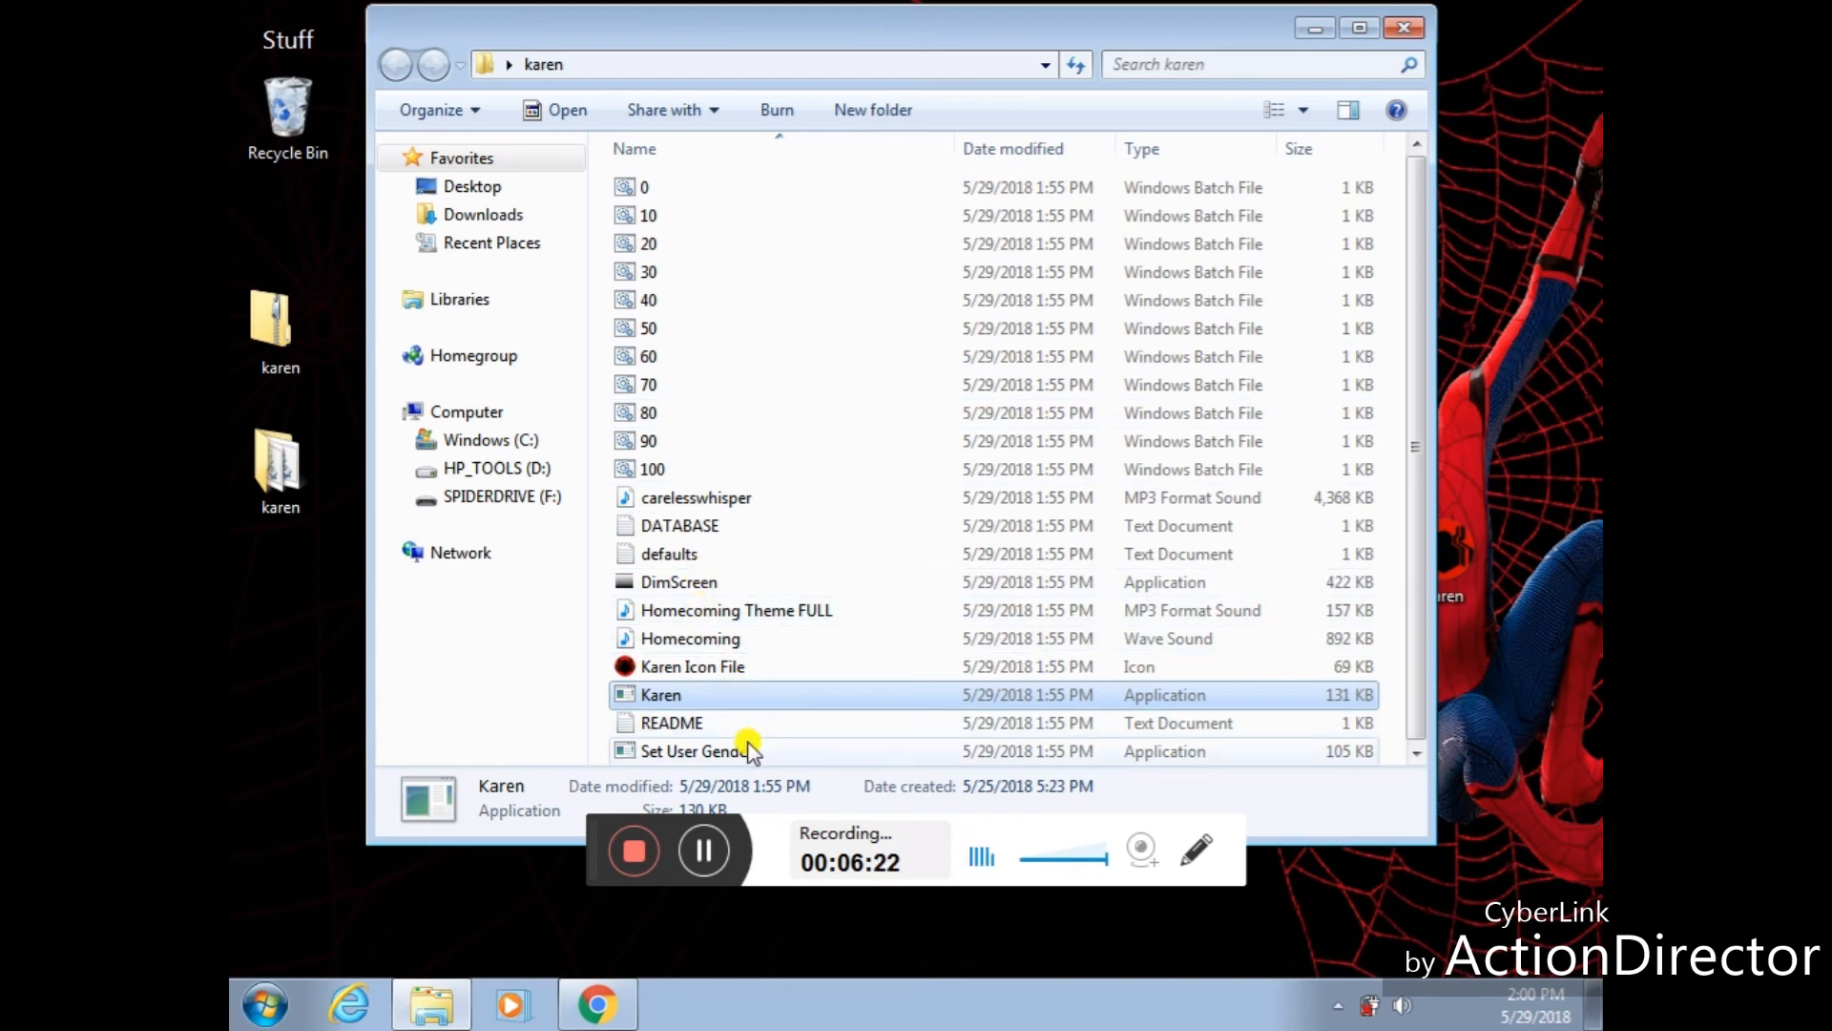
left_click(1399, 30)
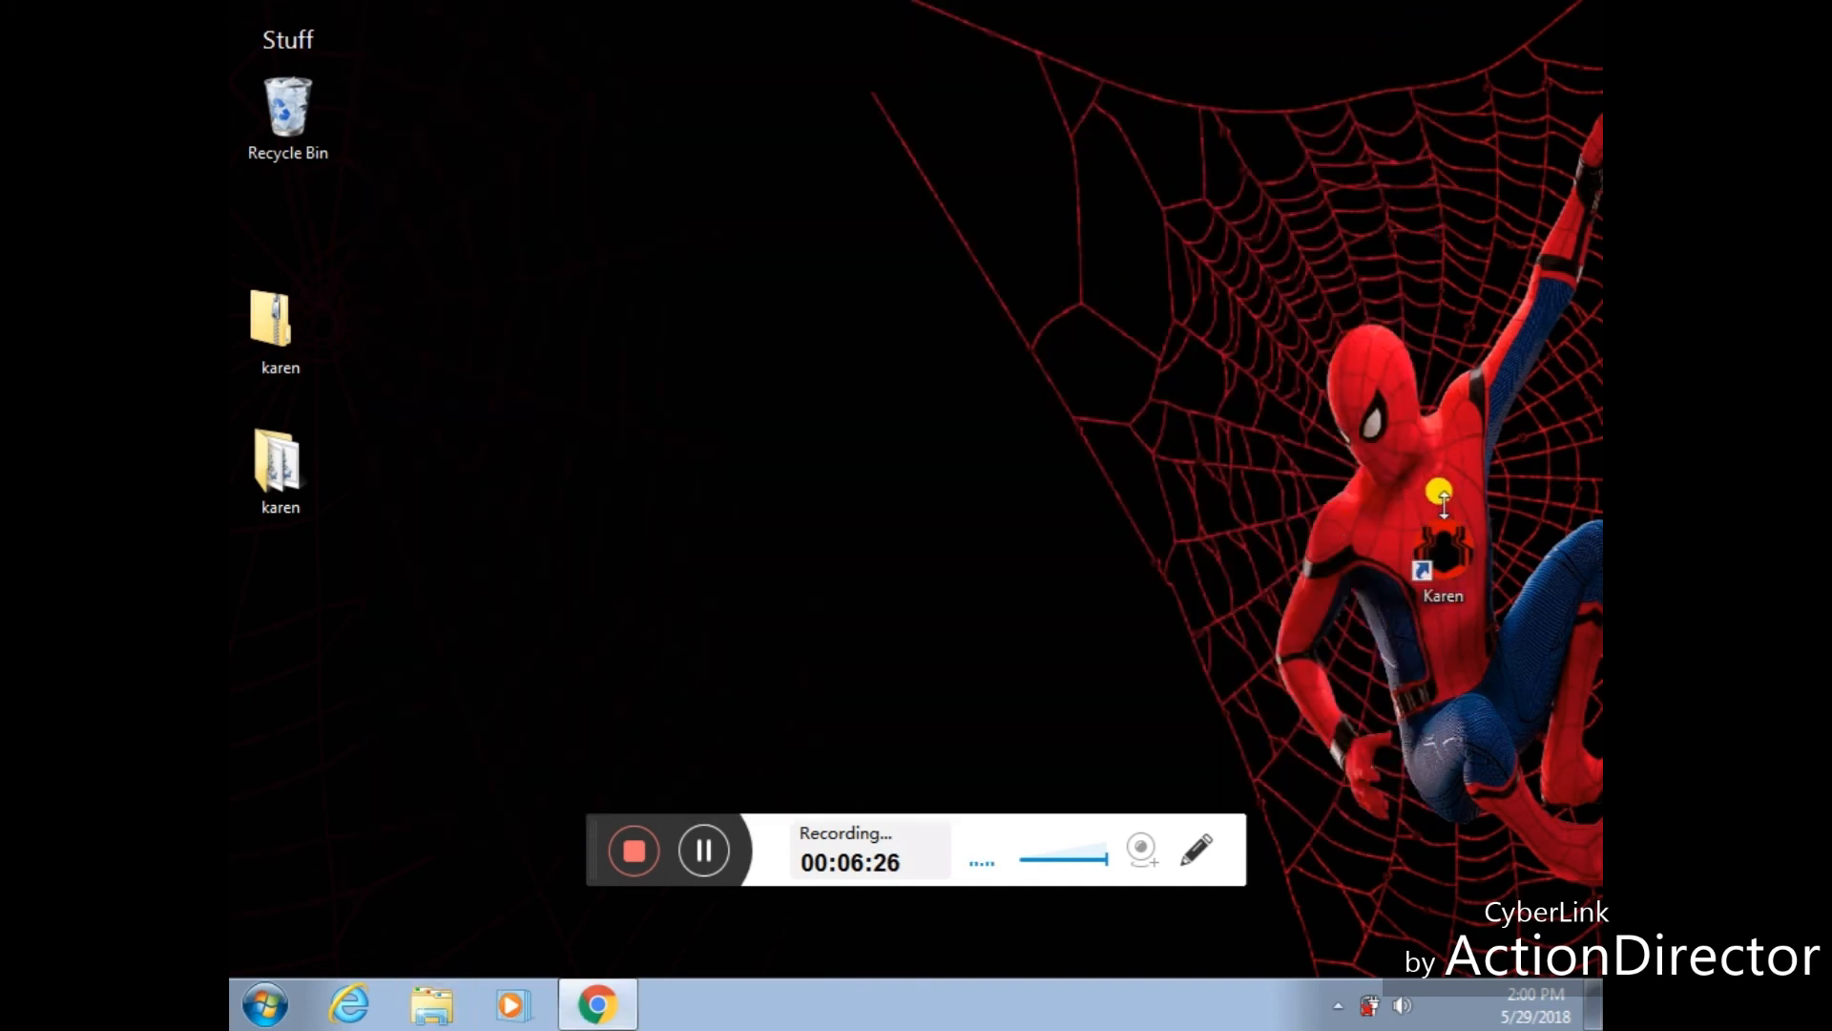
Open the README from the karen folder, highlight its responsibility disclaimer, then close the document and the folder
double_click(284, 468)
double_click(737, 723)
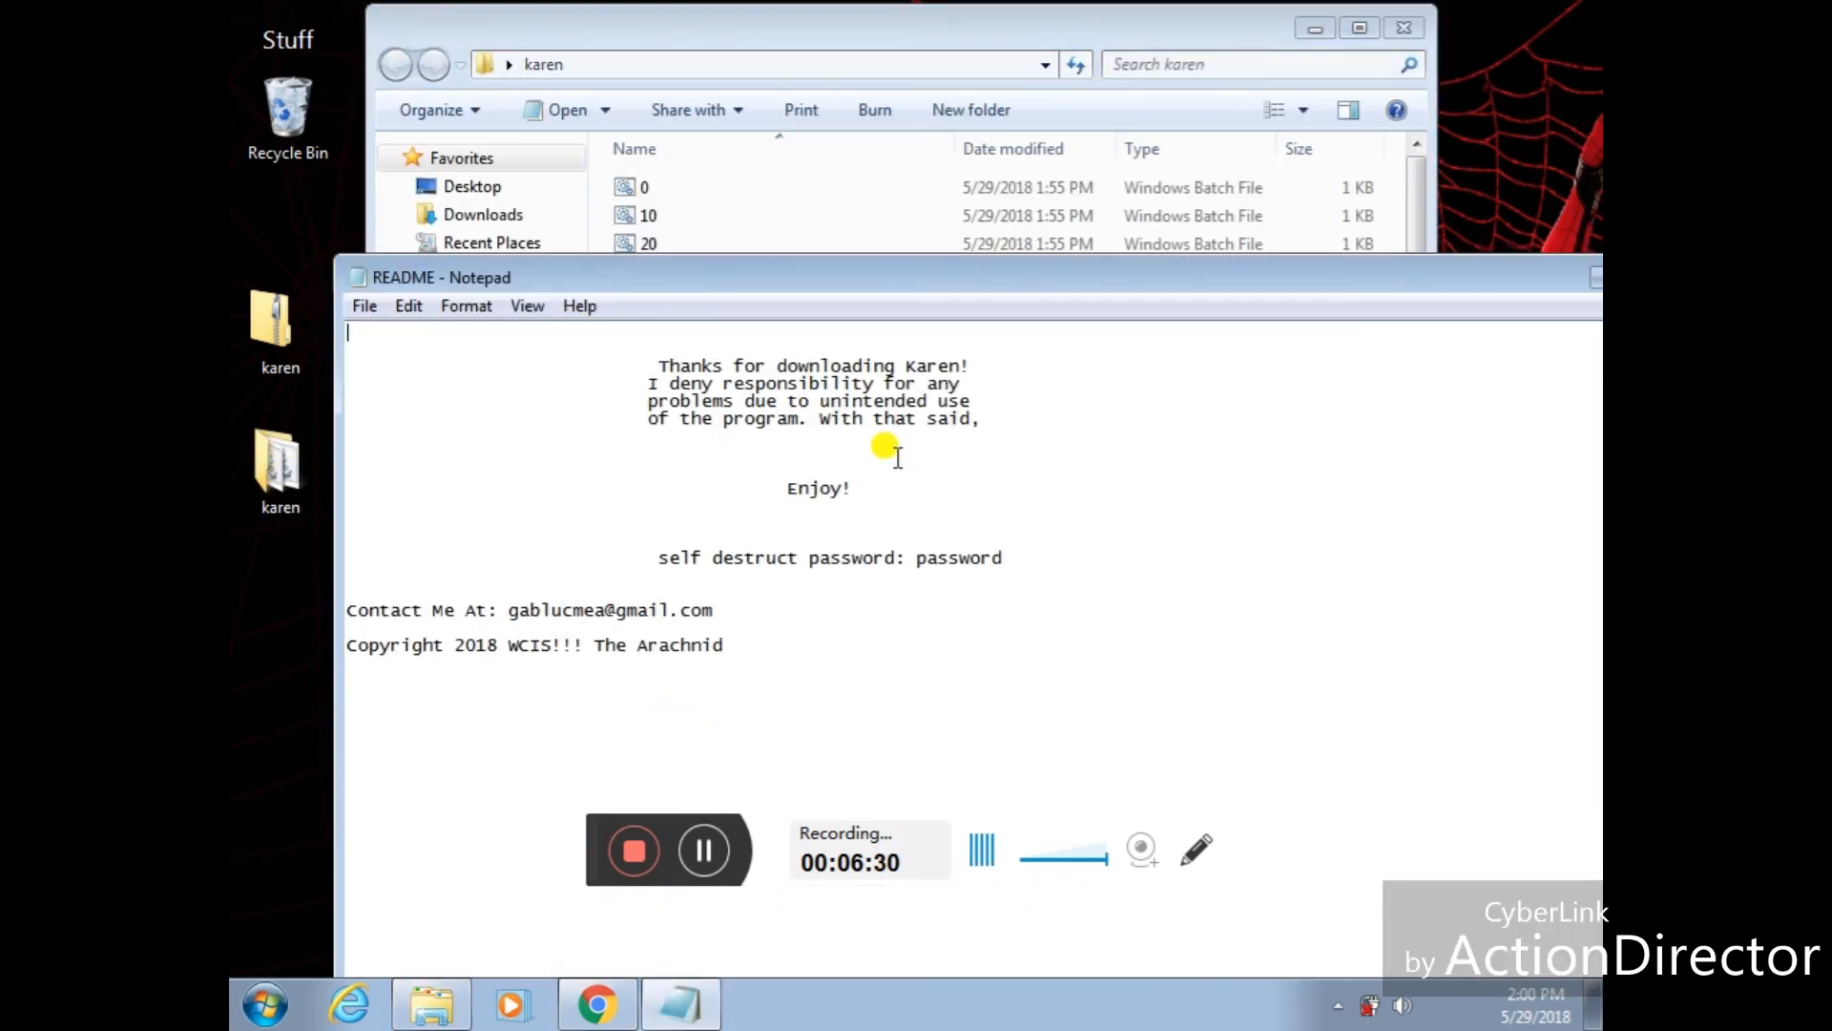
left_click_drag(646, 369, 798, 413)
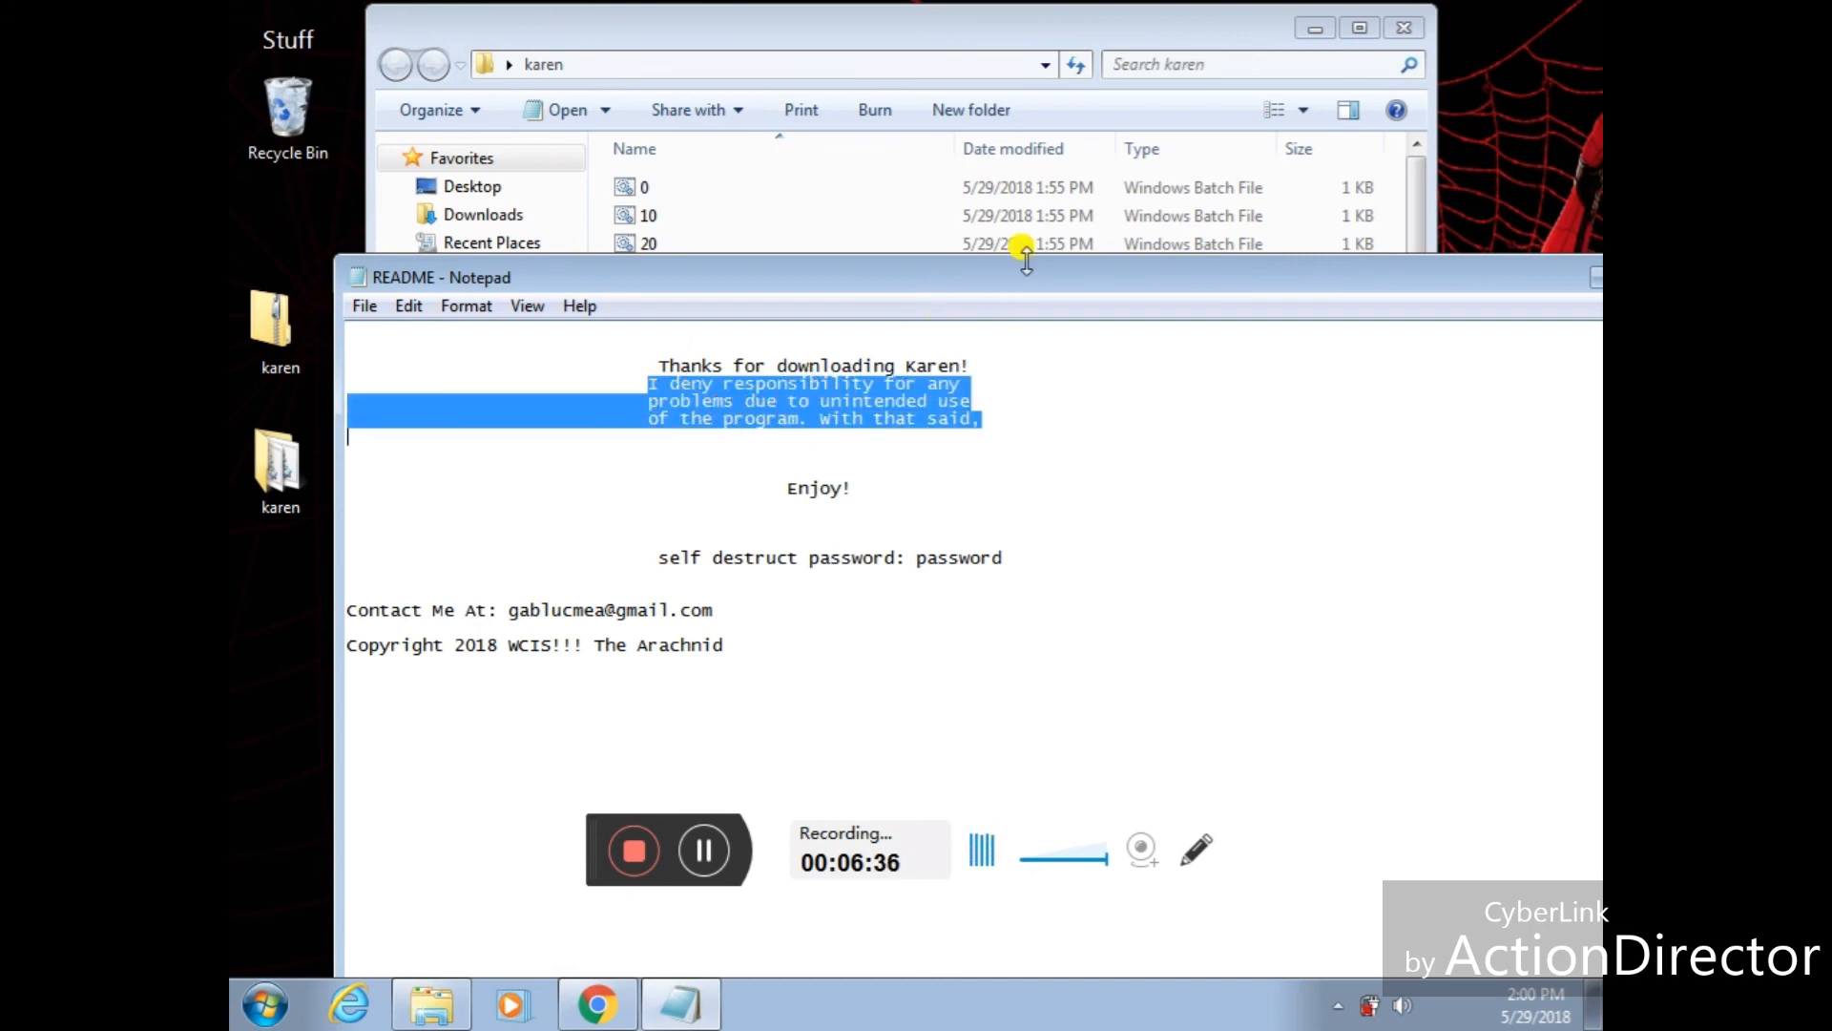
left_click_drag(1019, 284, 735, 312)
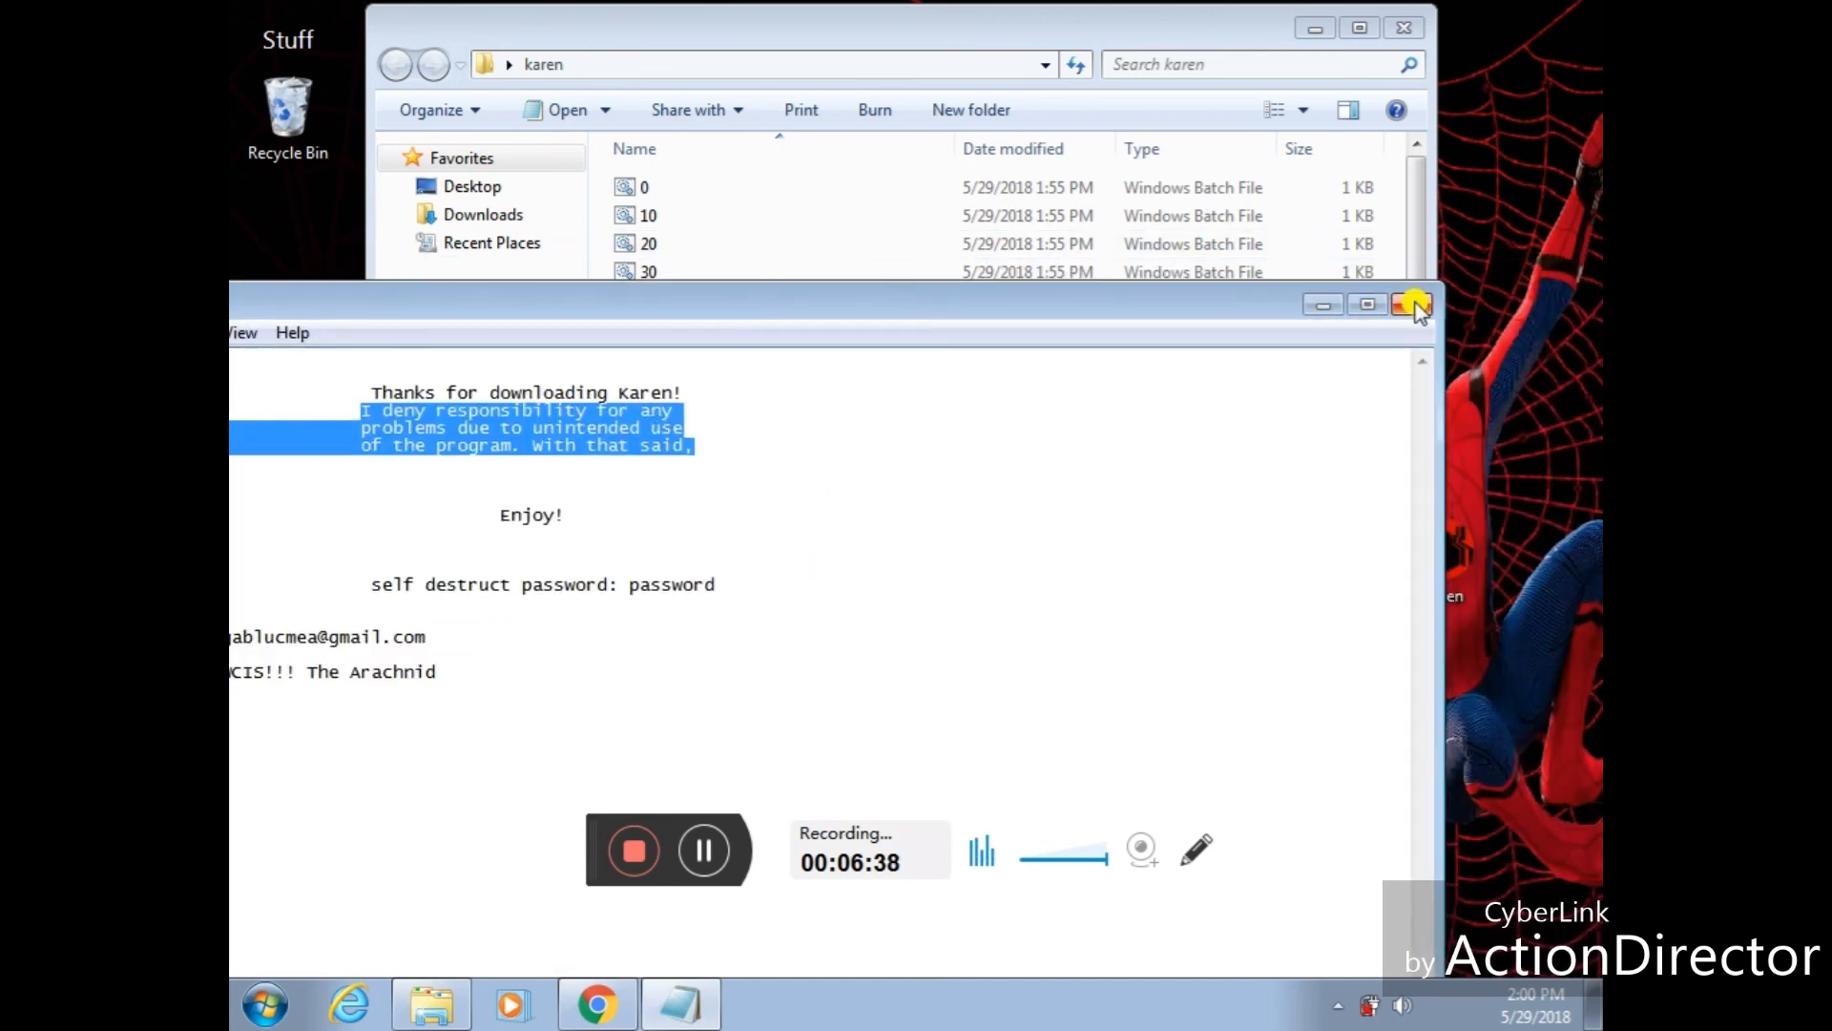
left_click(1412, 305)
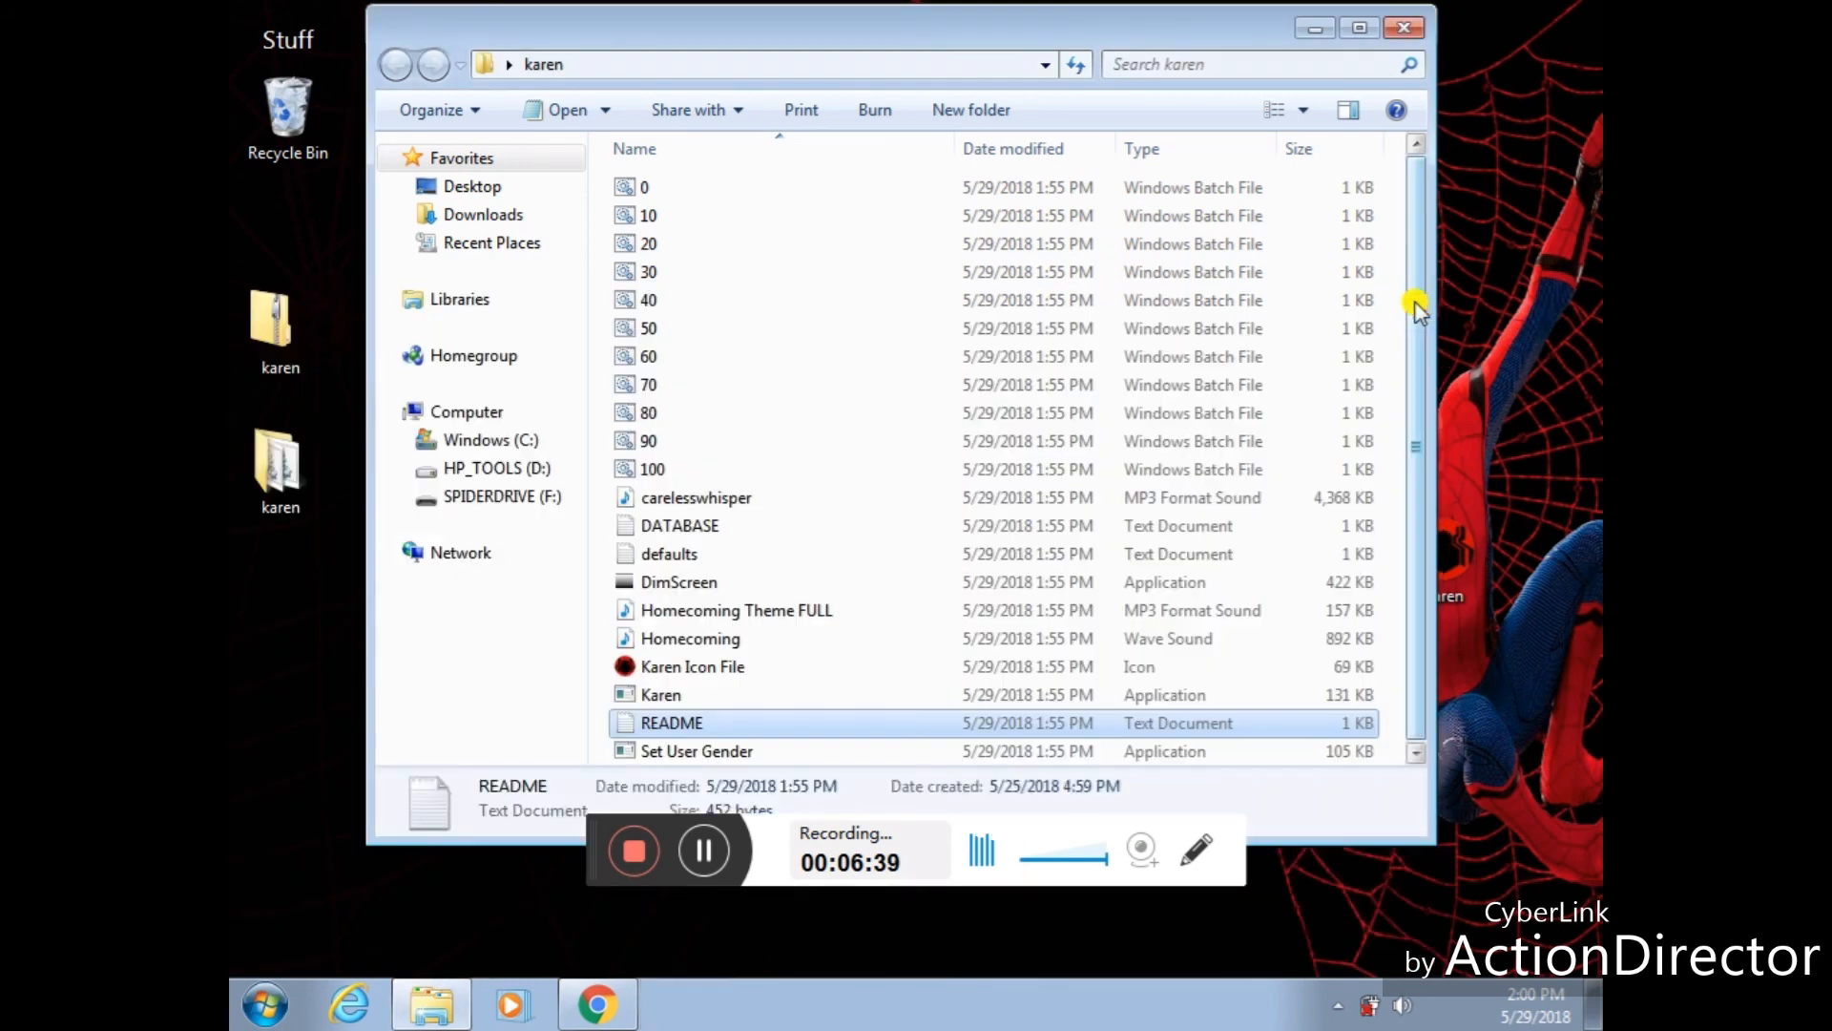
left_click(1394, 33)
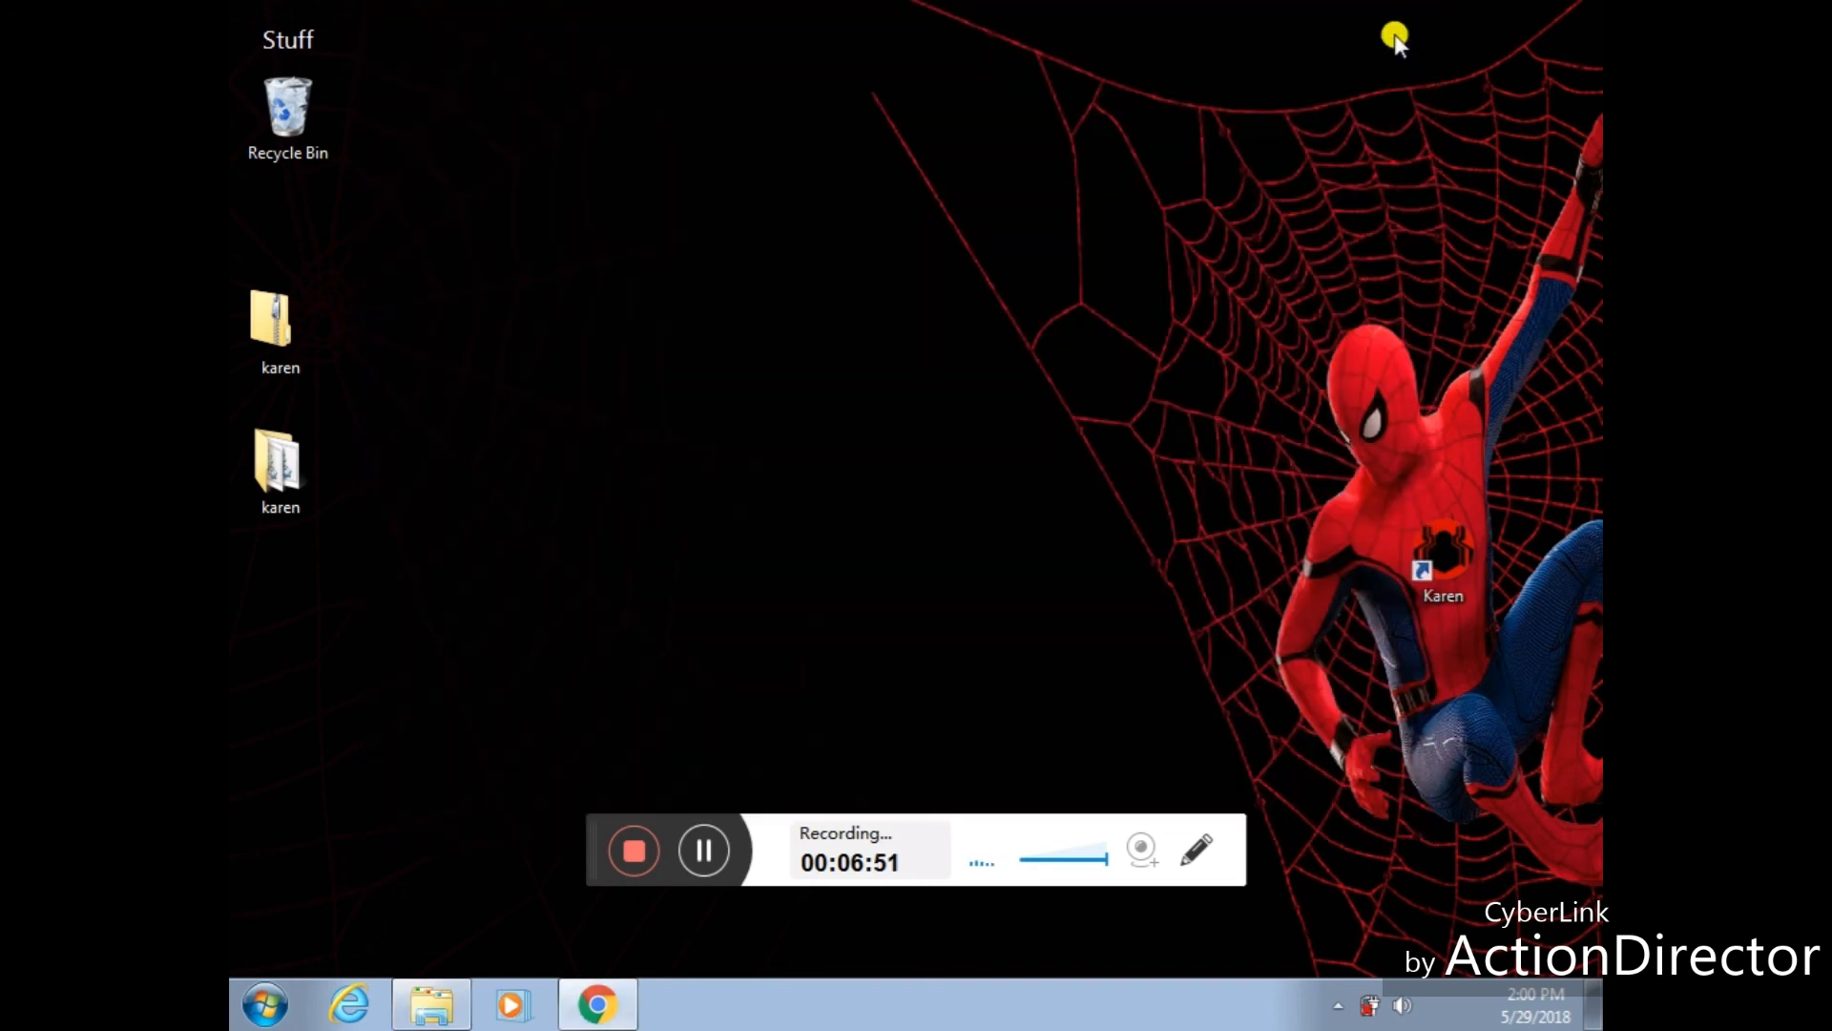
left_click_drag(1081, 153, 1584, 711)
left_click(1582, 714)
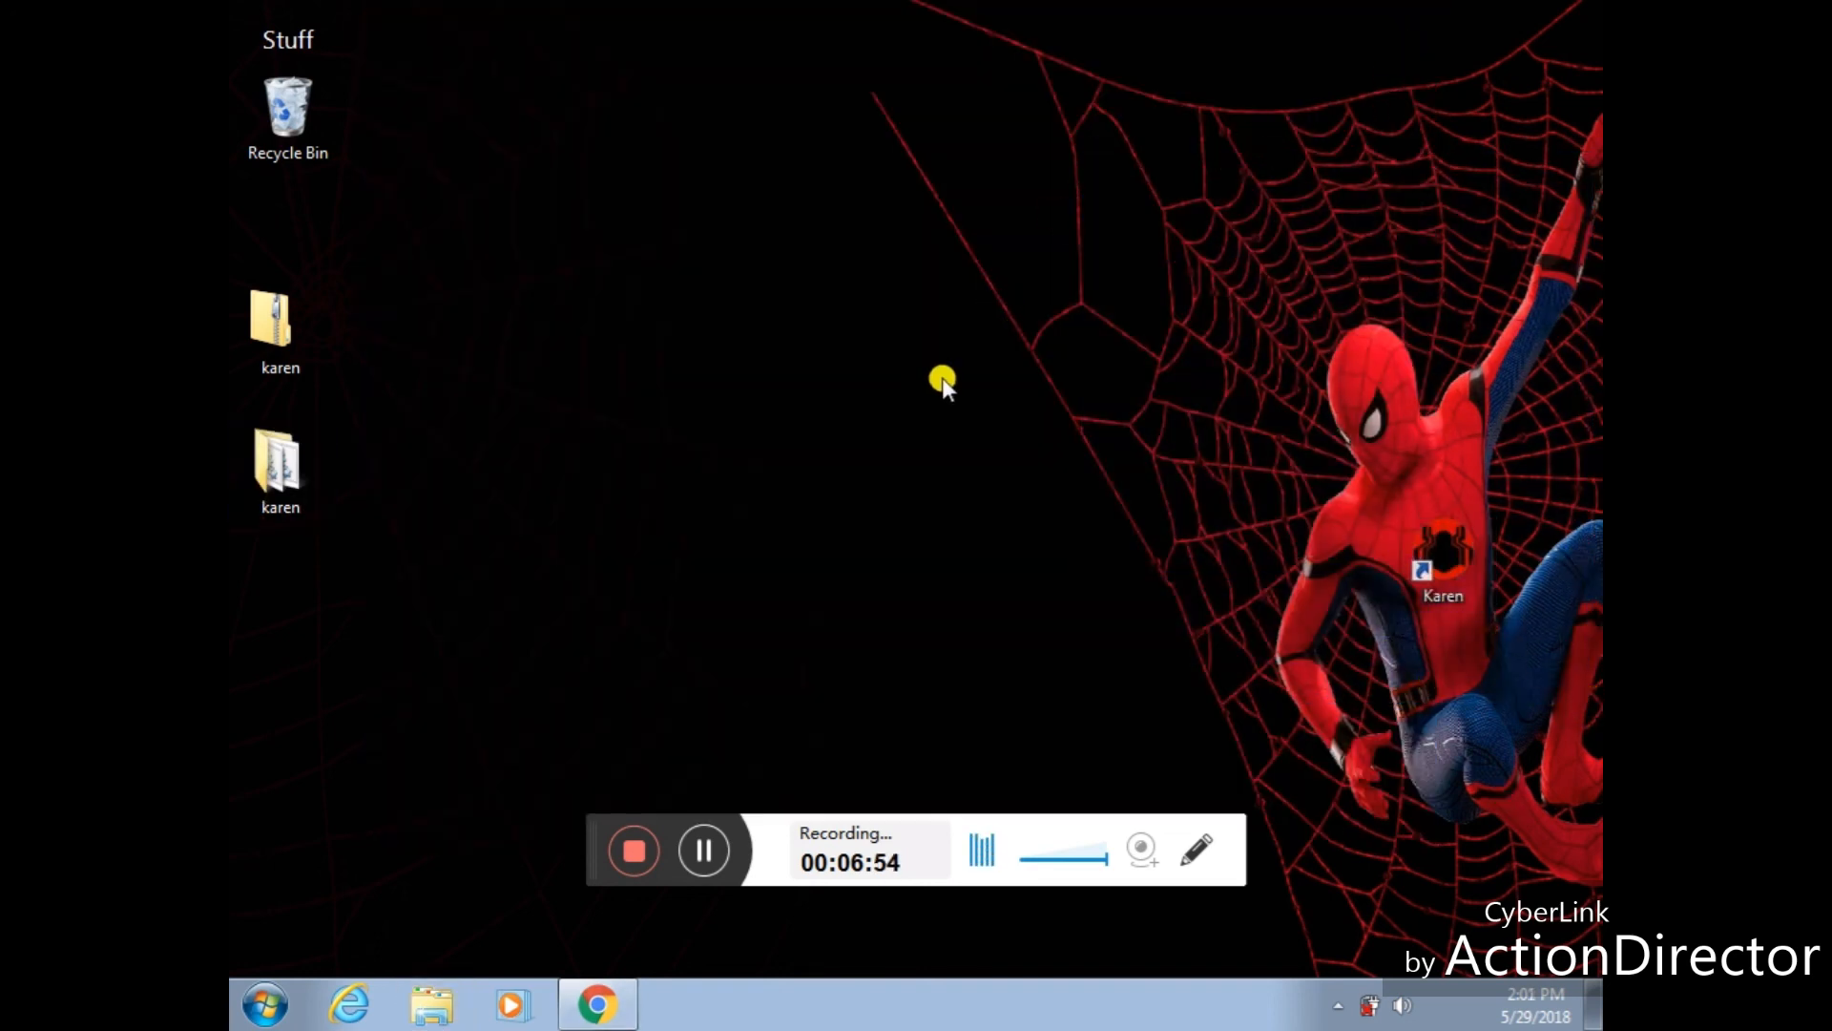